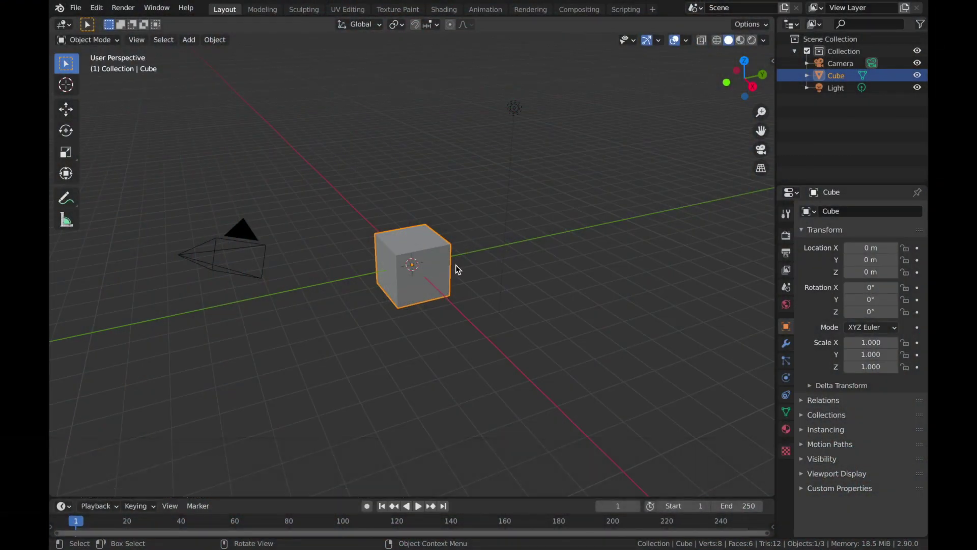
Delete the default cube and add a plane positioned at Z -1 m.
key(x)
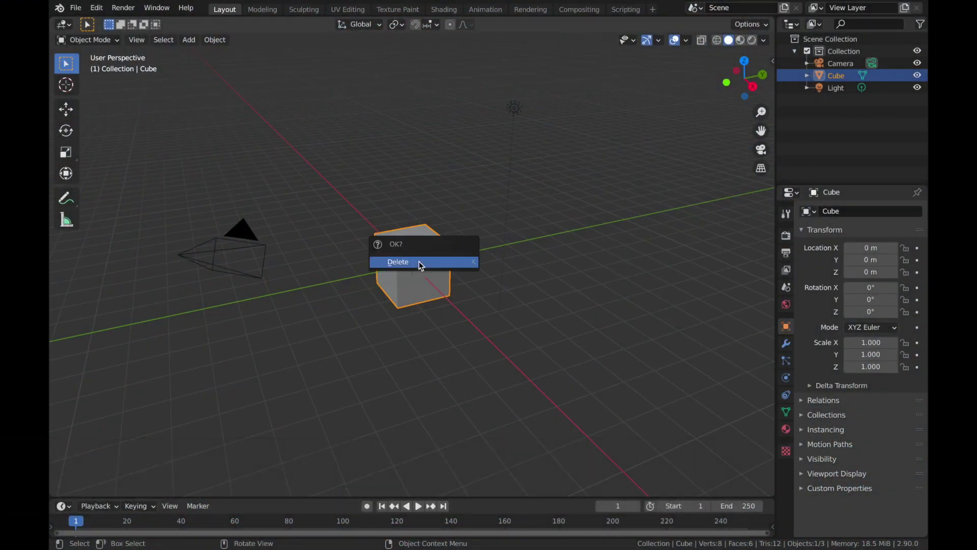
click(420, 261)
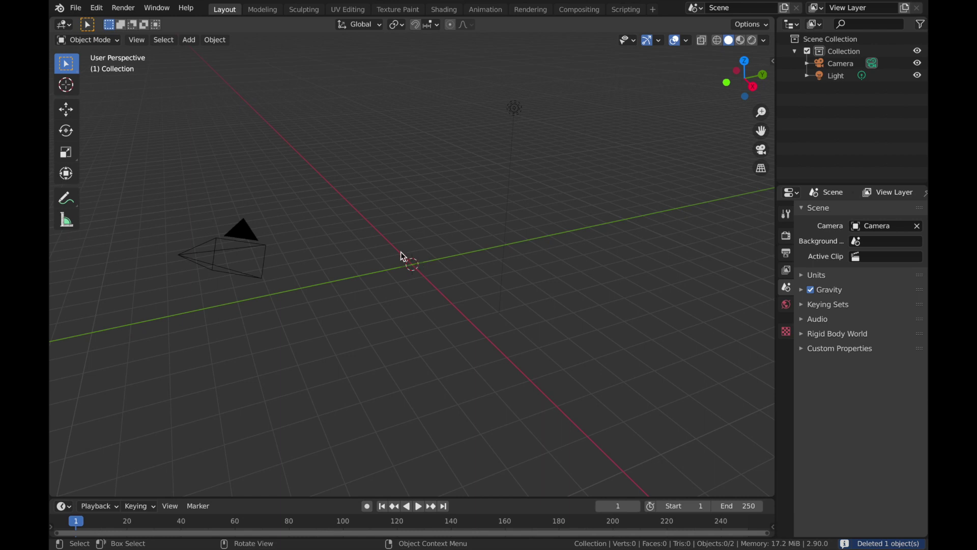
key(shift+a)
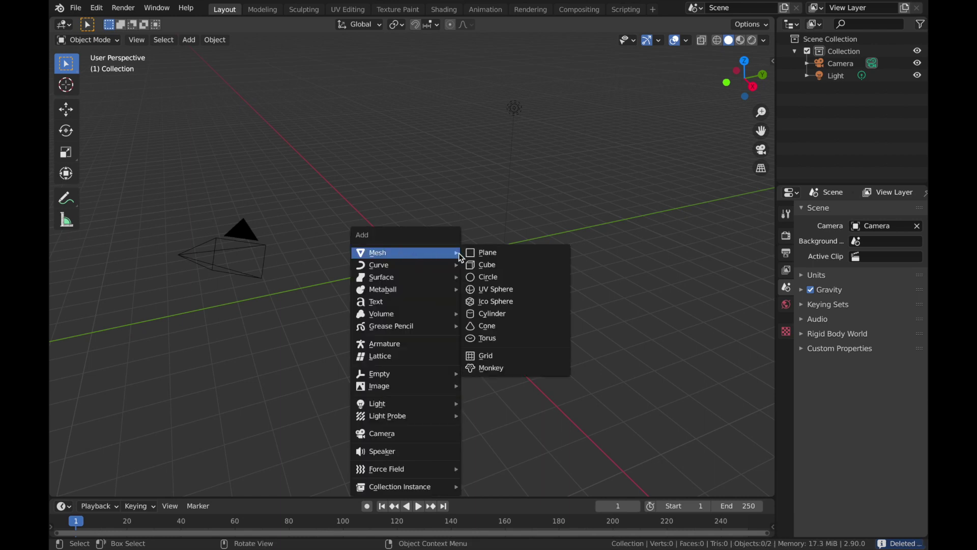
click(493, 254)
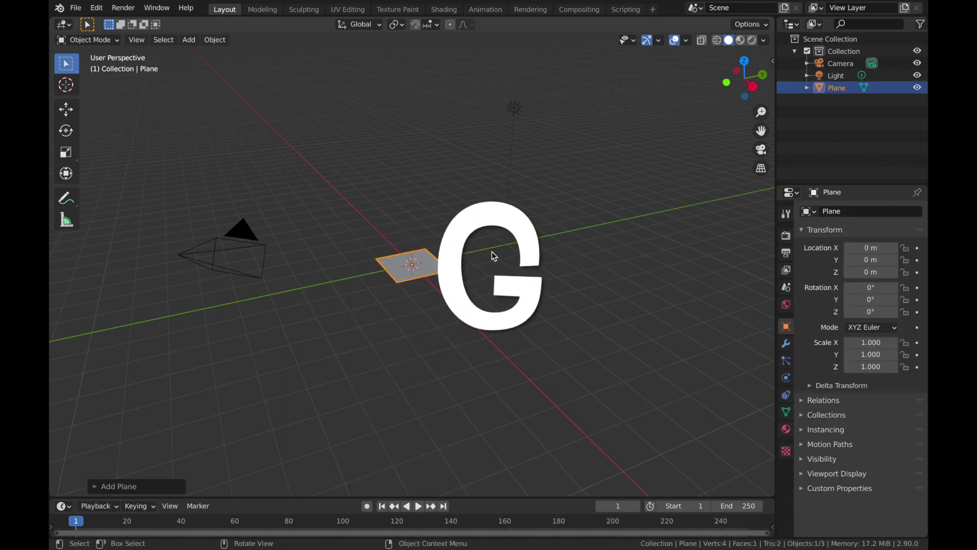
key(g)
key(z)
key(minus)
key(1)
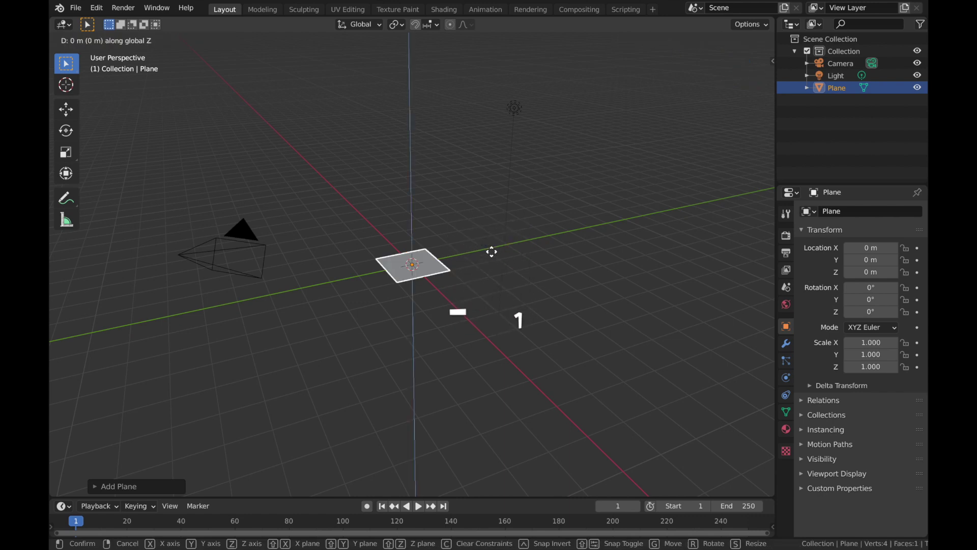
key(Return)
middle_drag(514, 255, 541, 246)
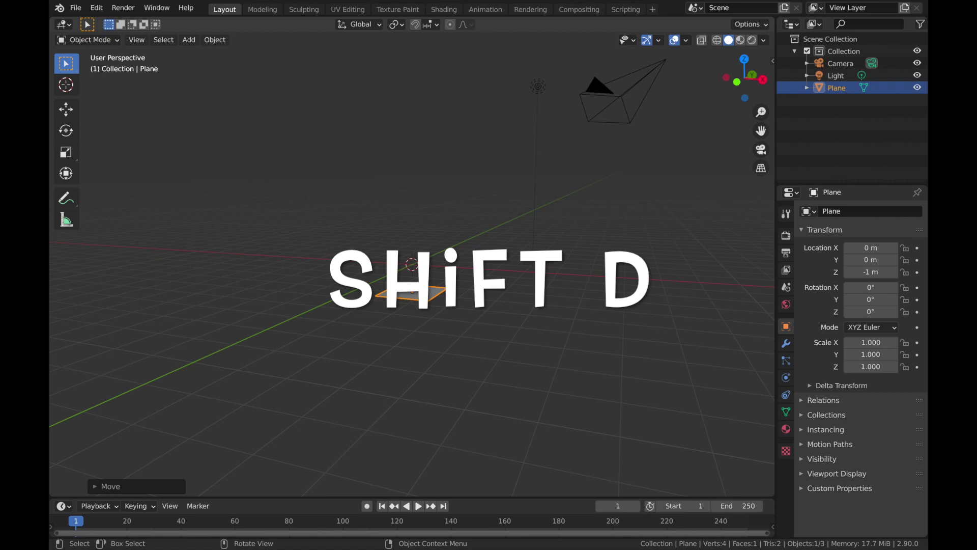
Duplicate the plane and move the copy up 2 m to Z 1 m.
key(shift+d)
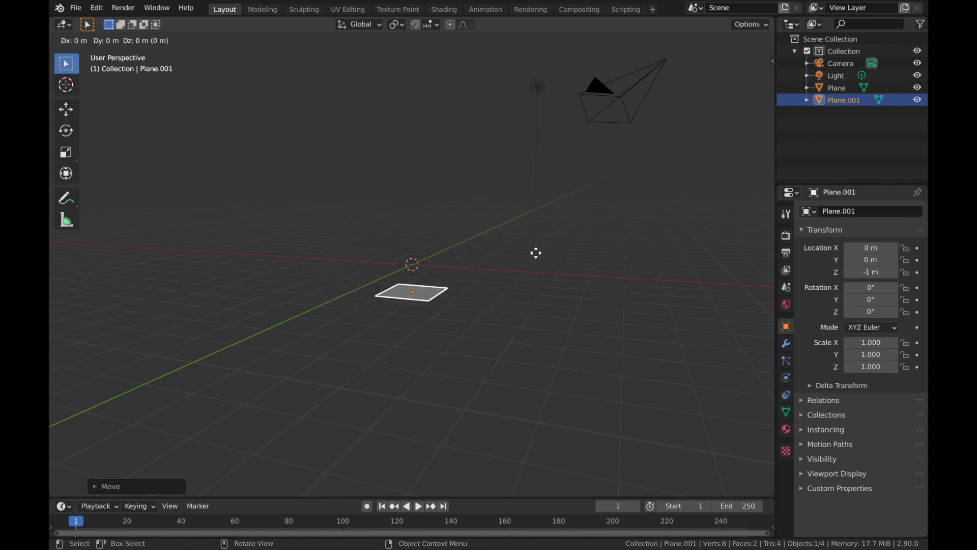
key(z)
key(2)
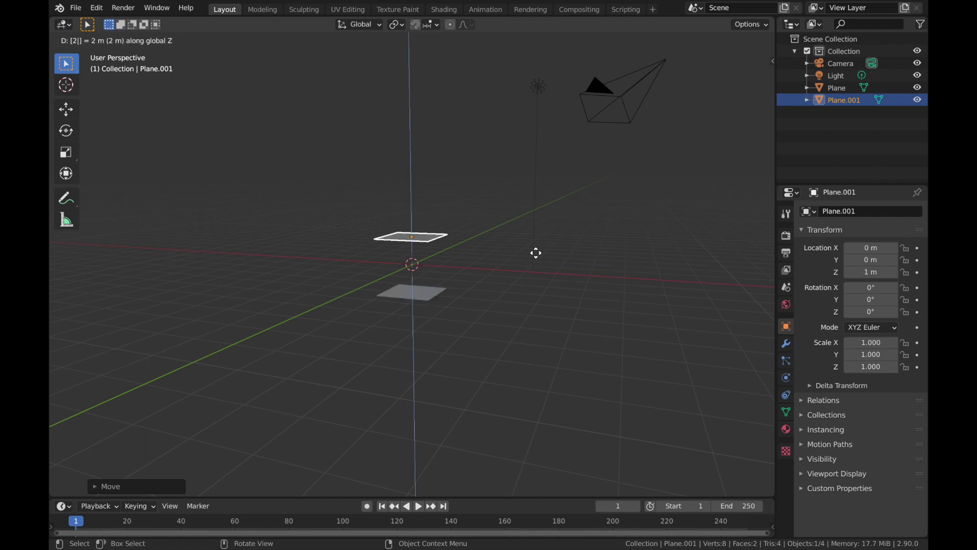
key(Return)
middle_drag(535, 253, 415, 260)
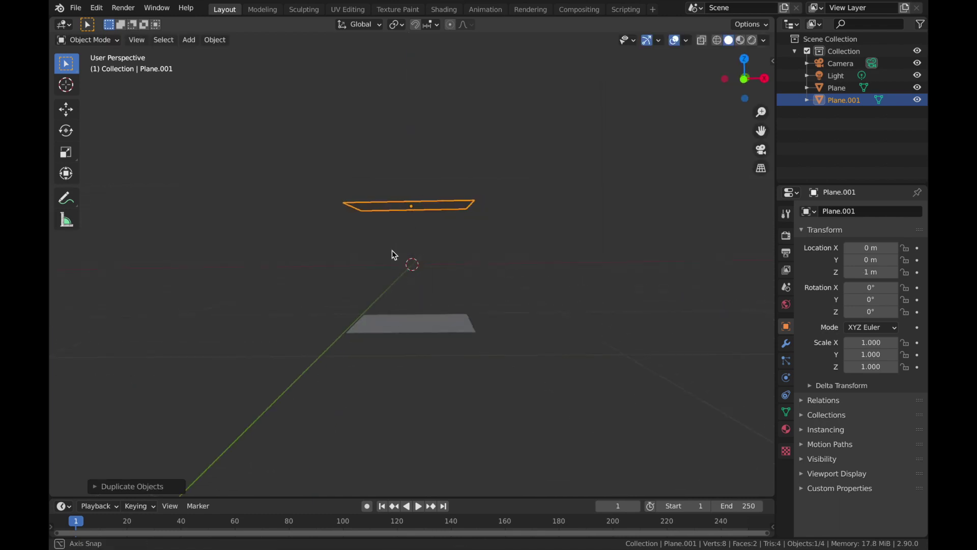
middle_drag(392, 255, 415, 358)
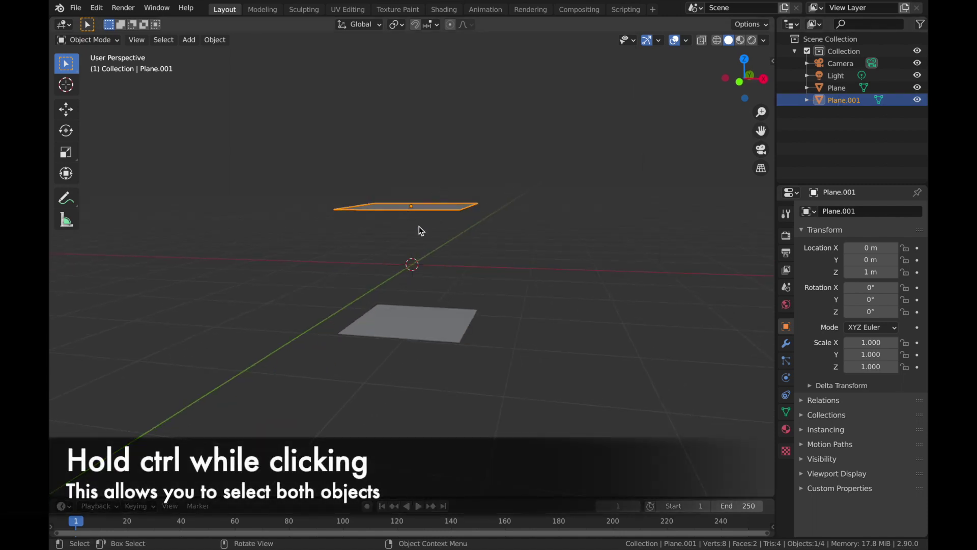
Join both planes into one object and set its origin to geometry at Z 0 m.
ctrl+click(411, 327)
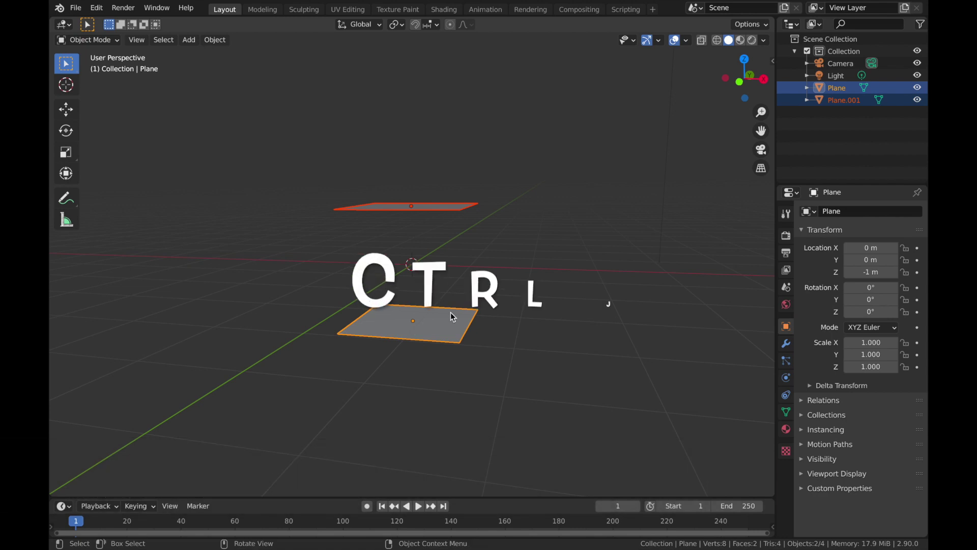
key(ctrl+j)
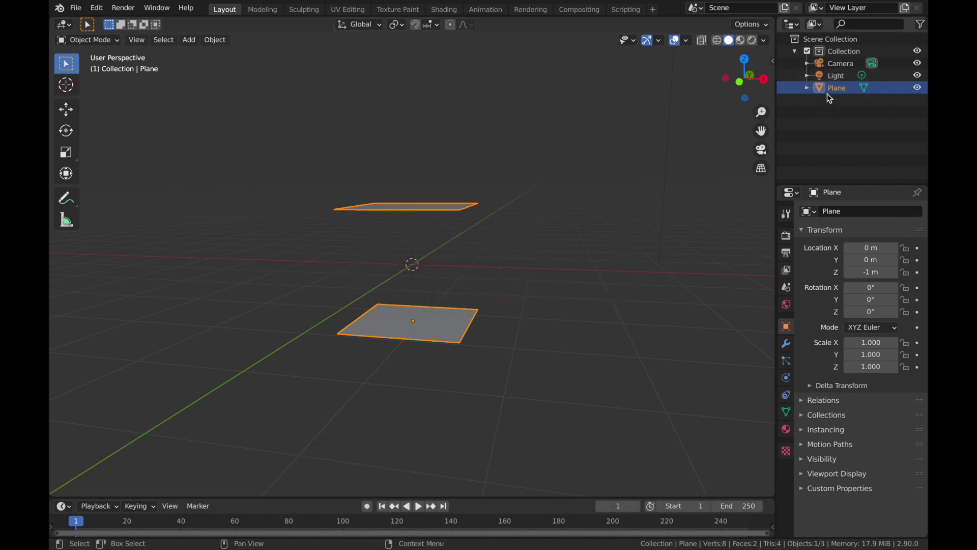
click(216, 40)
mouse_move(240, 66)
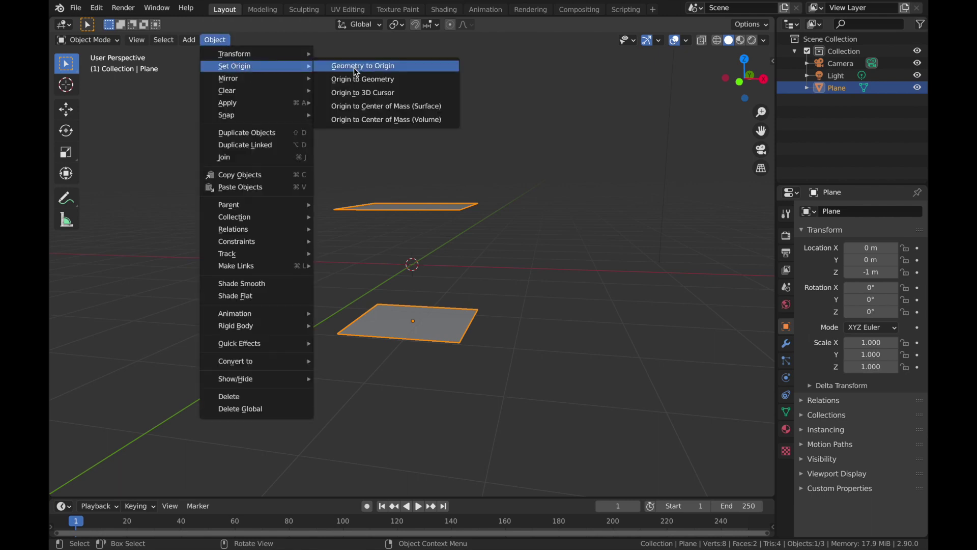
click(384, 79)
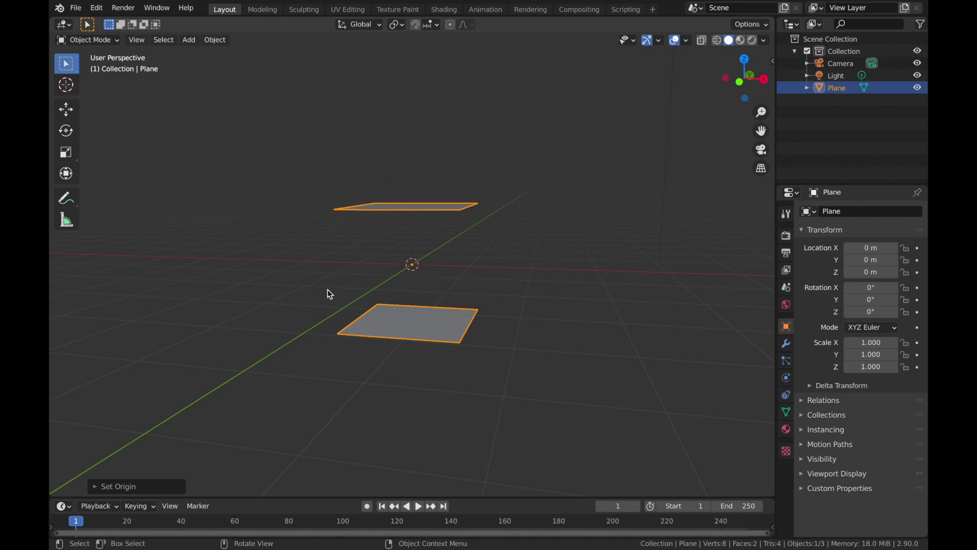
middle_drag(330, 294, 483, 214)
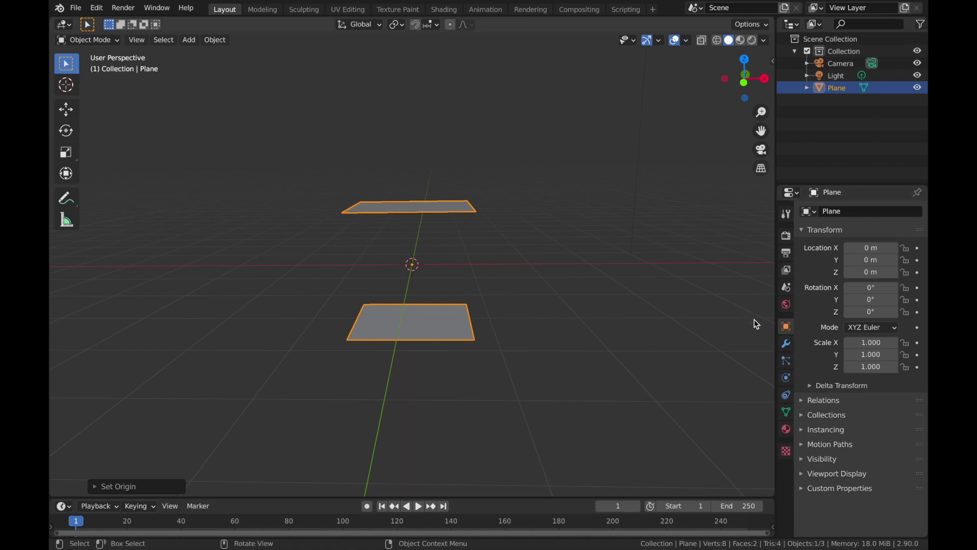
Add a Screw modifier to the joined planes and set its axis to Y.
click(787, 345)
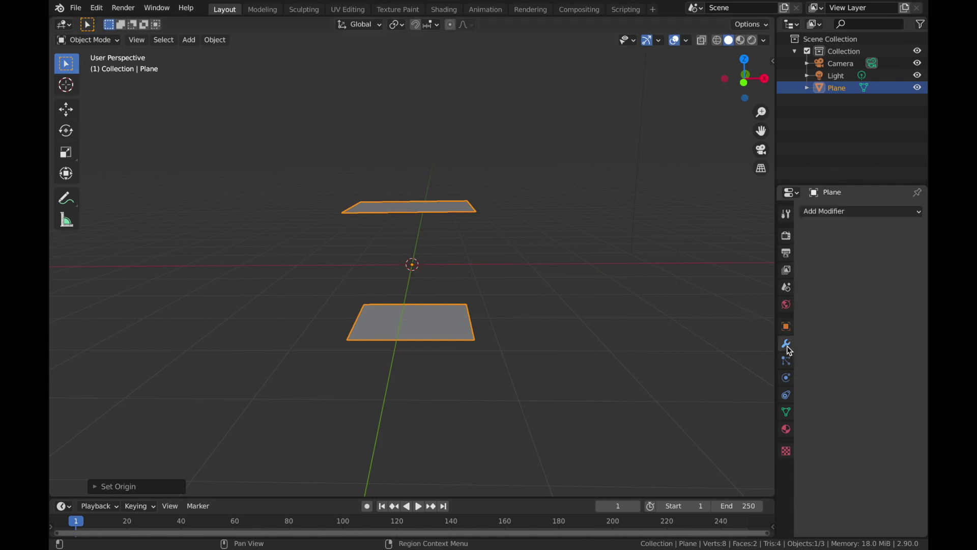
click(847, 212)
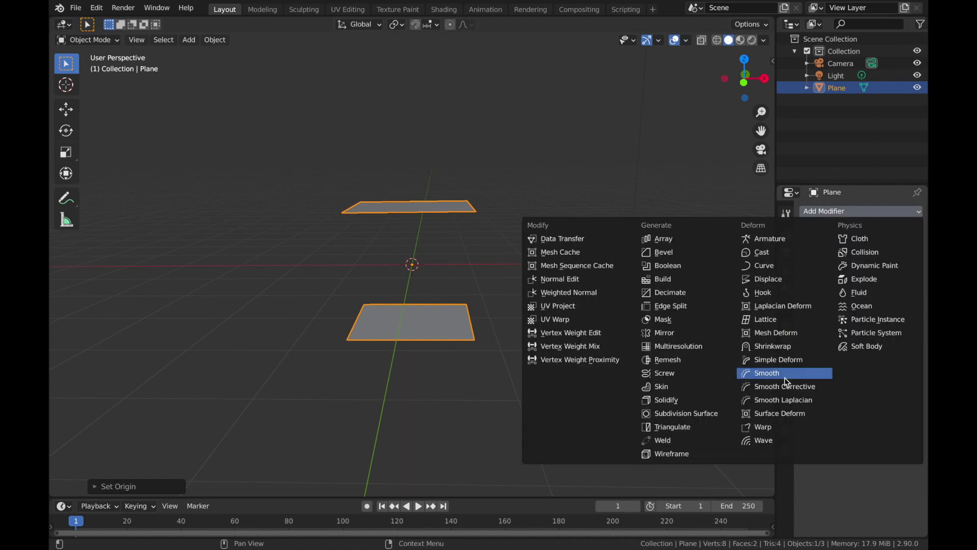
click(681, 374)
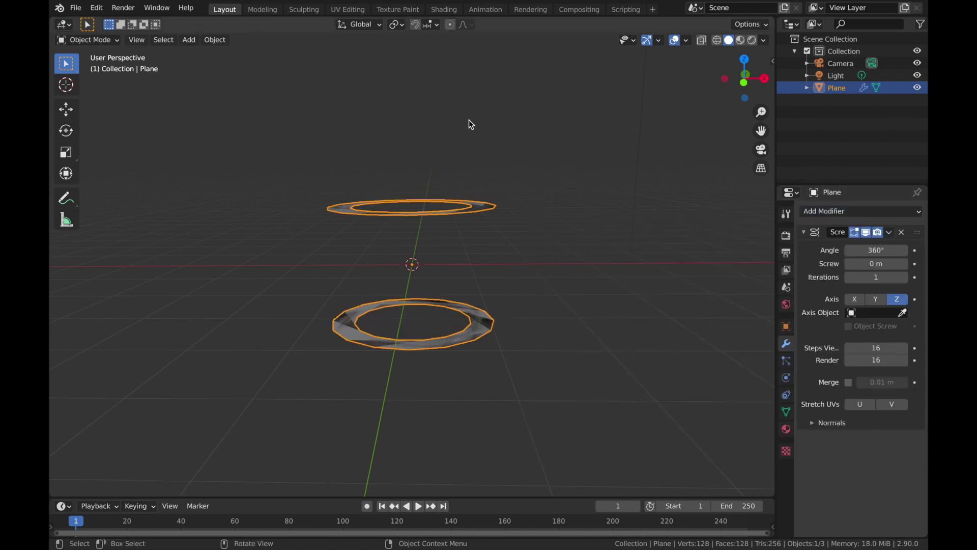
middle_drag(468, 124, 459, 166)
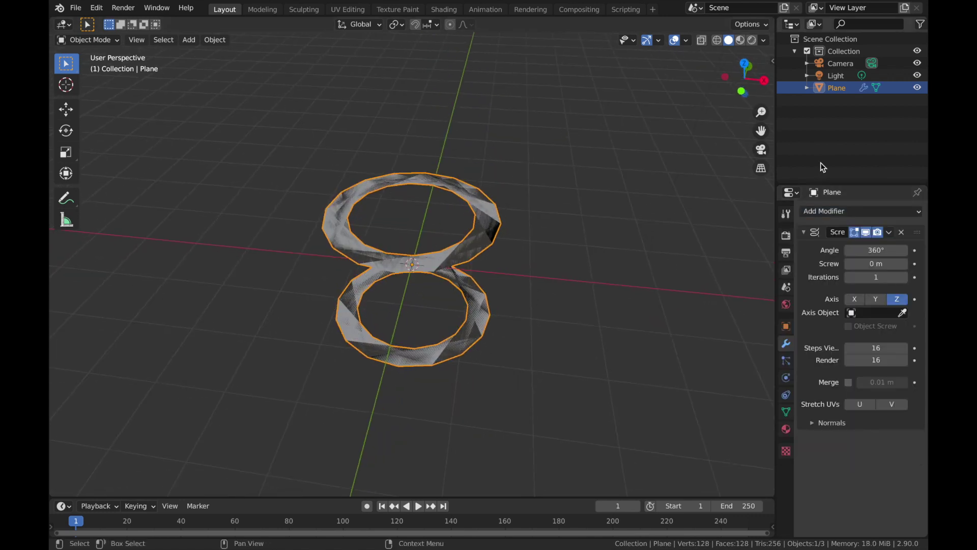
click(882, 301)
middle_drag(402, 270, 438, 270)
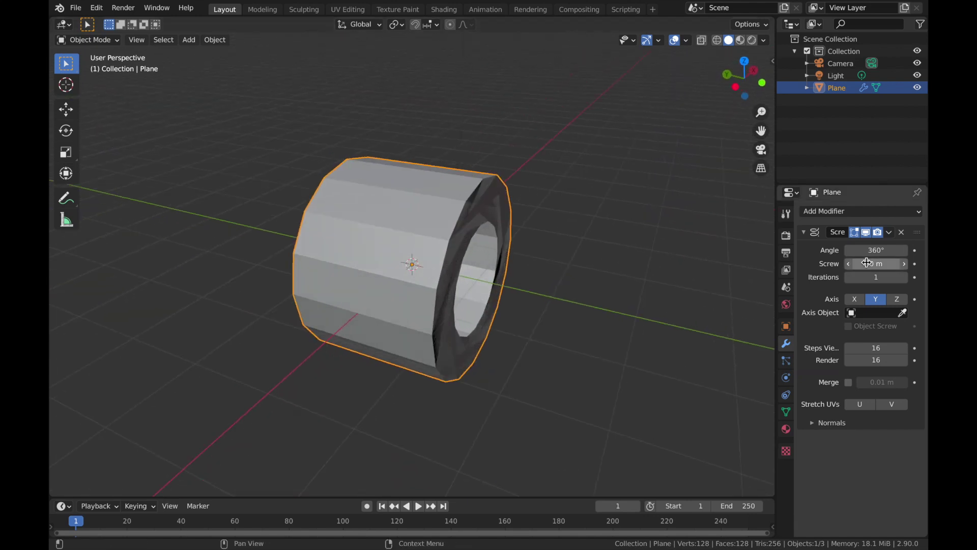
Set the Screw modifier's Screw offset to 8 m, then reselect the corkscrew mesh.
drag(873, 260, 867, 263)
text(8)
key(Return)
middle_drag(405, 333, 460, 316)
scroll(460, 316, down, 2)
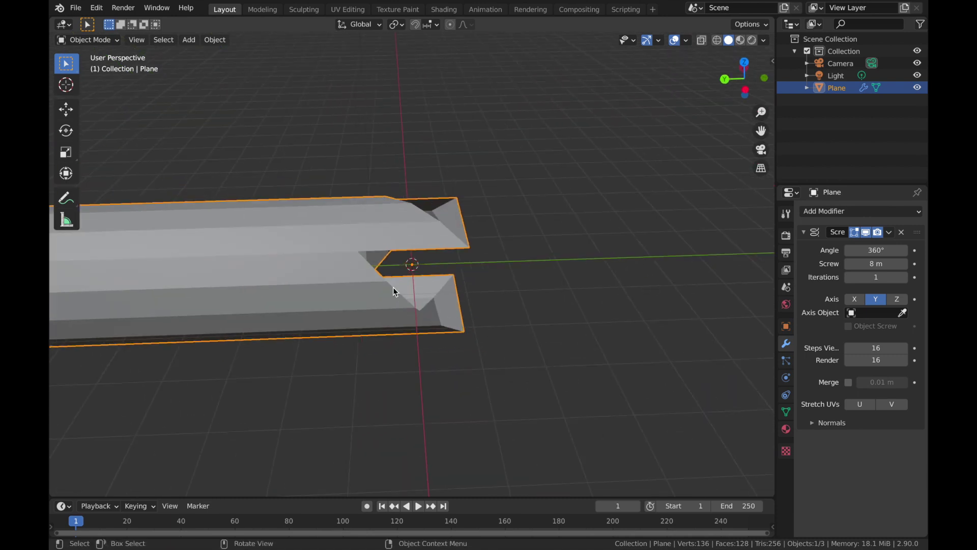
scroll(402, 284, down, 5)
click(564, 76)
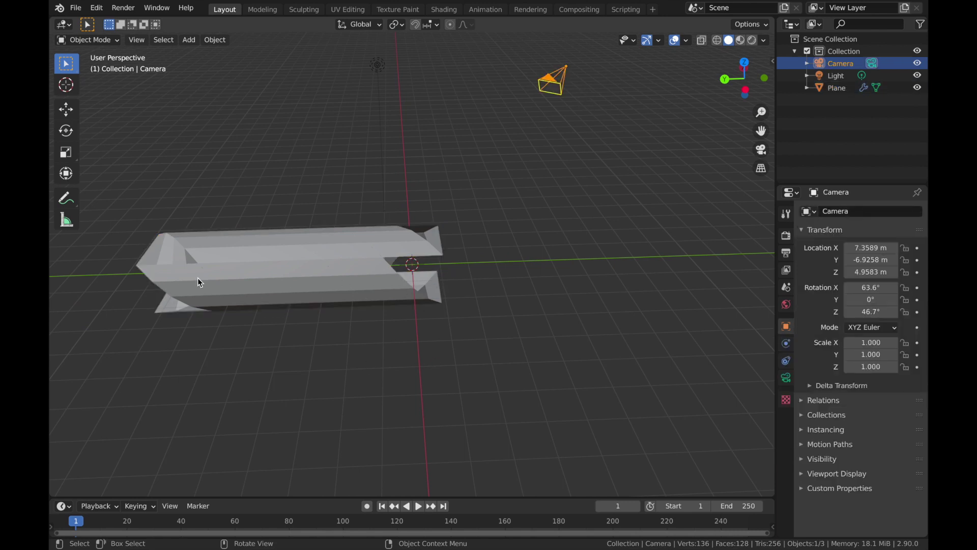
click(214, 285)
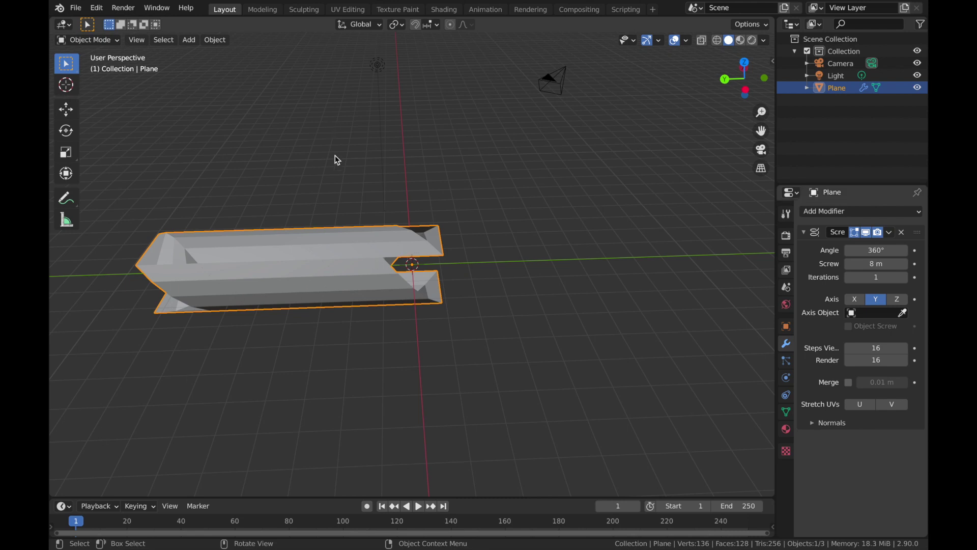
In top view, move the corkscrew mesh 1 m along Y so it starts at the origin.
key(KP_7)
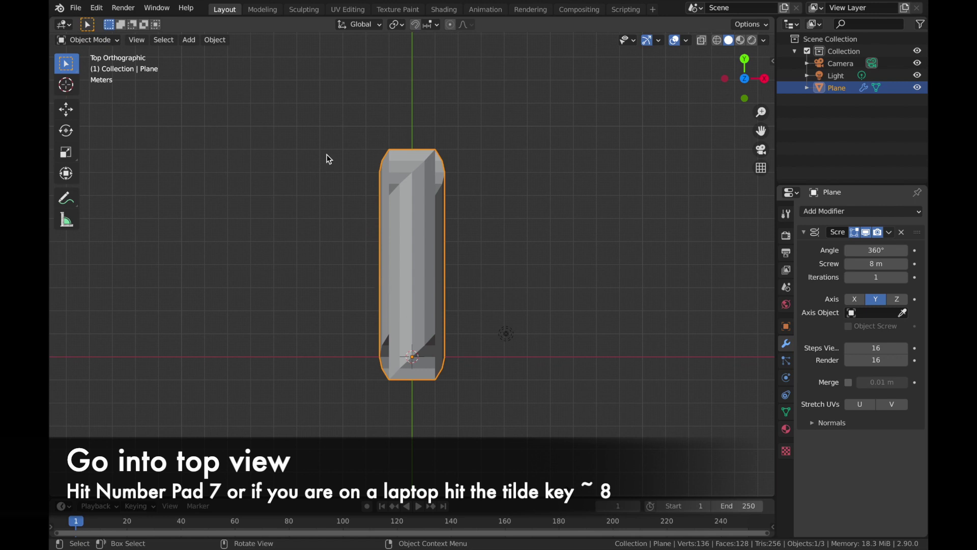
scroll(509, 392, up, 1)
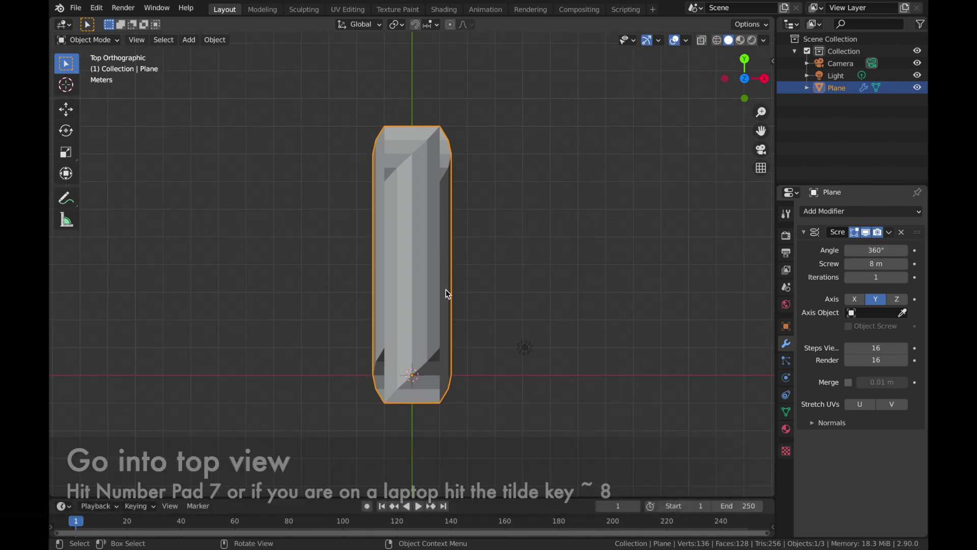
key(g)
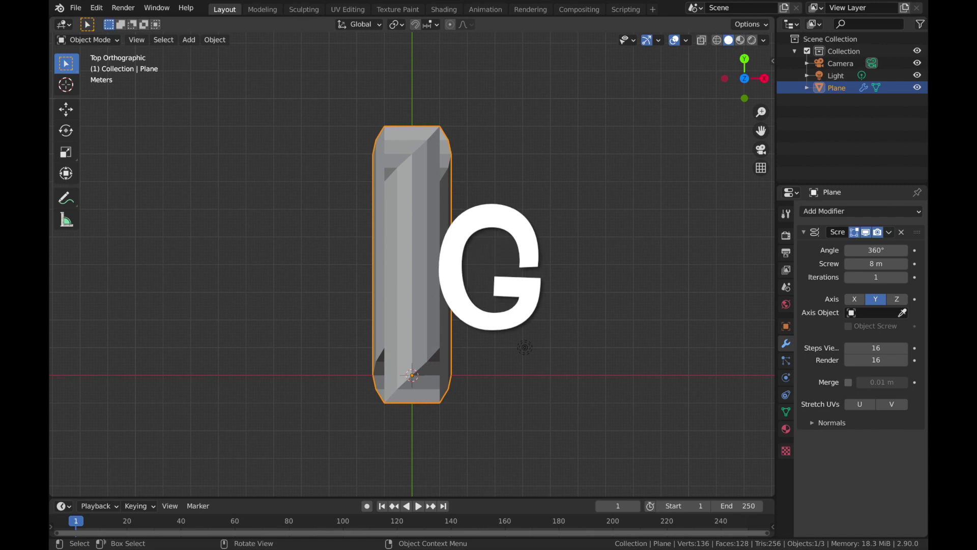
key(y)
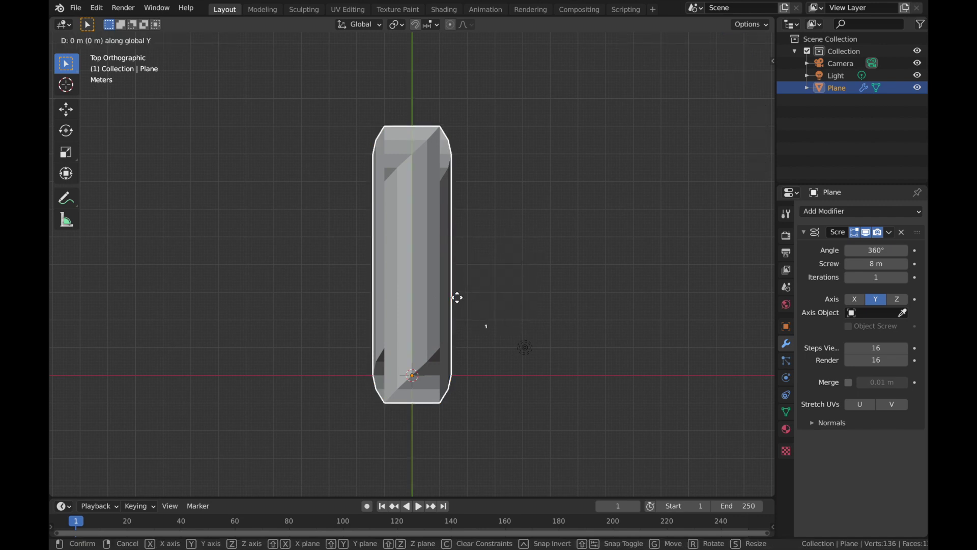
key(1)
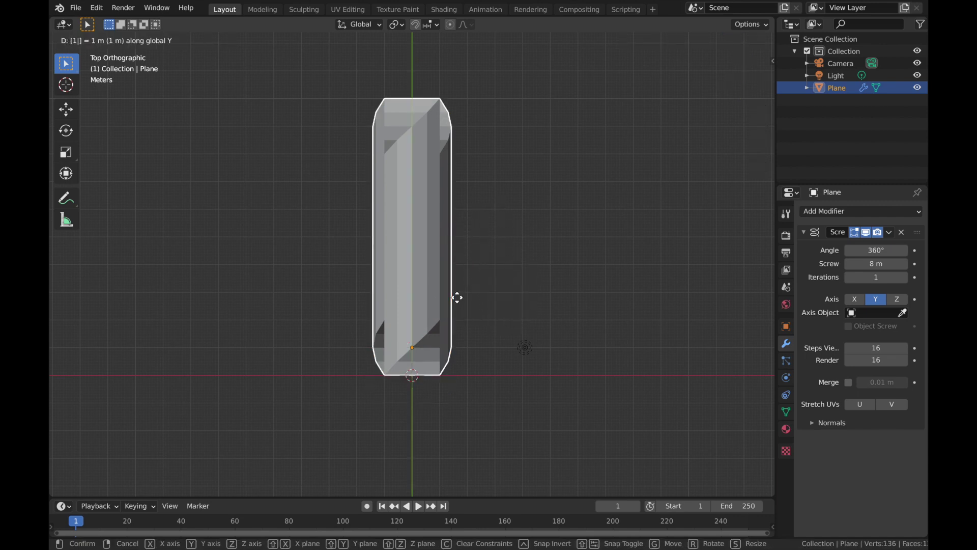
key(Return)
scroll(395, 356, up, 2)
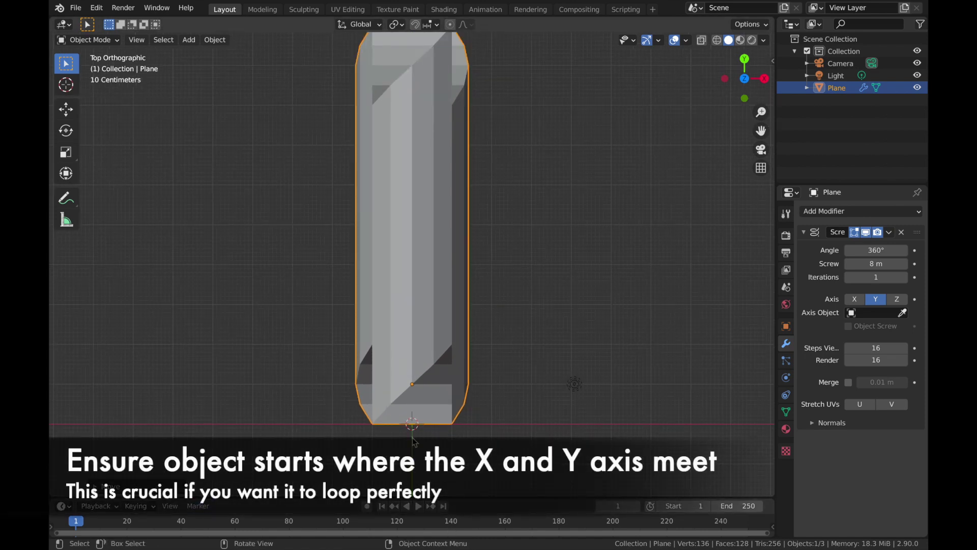
middle_drag(410, 397, 453, 362)
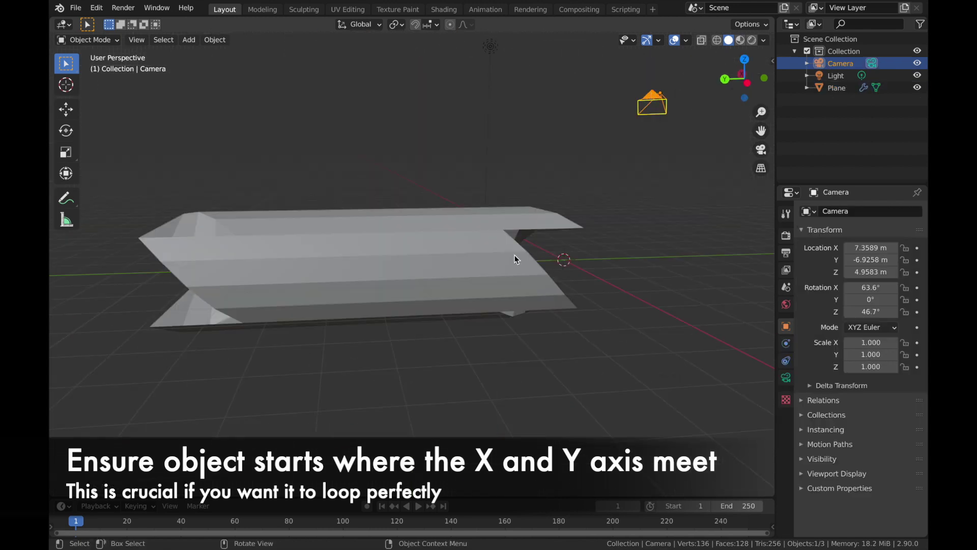
middle_drag(518, 258, 570, 280)
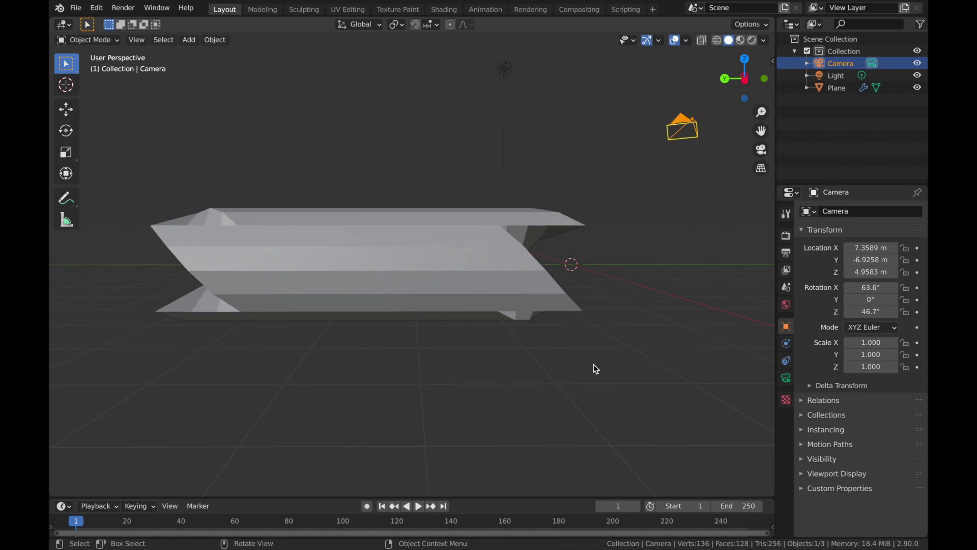
Rename the Plane object to 'Tunnel' in the Outliner.
scroll(367, 257, down, 4)
scroll(366, 257, down, 2)
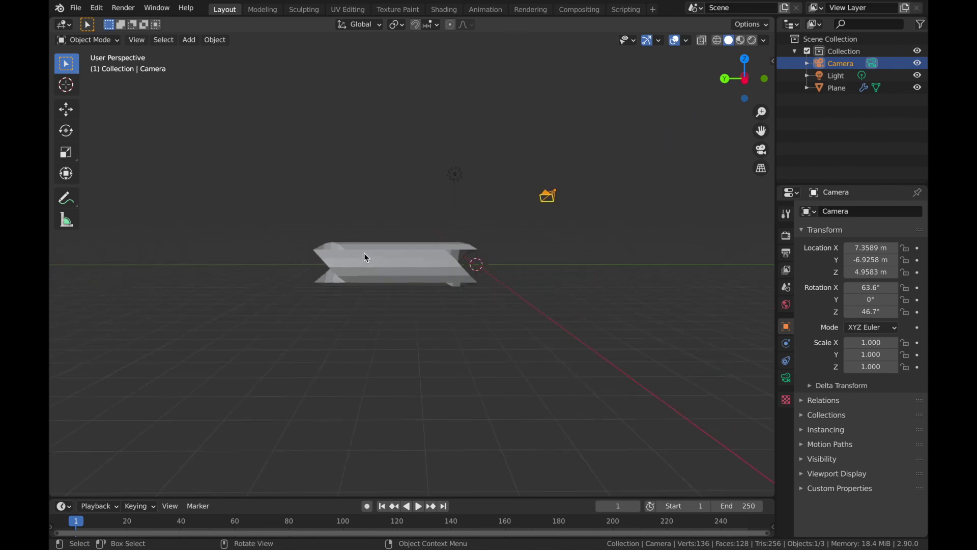
click(375, 254)
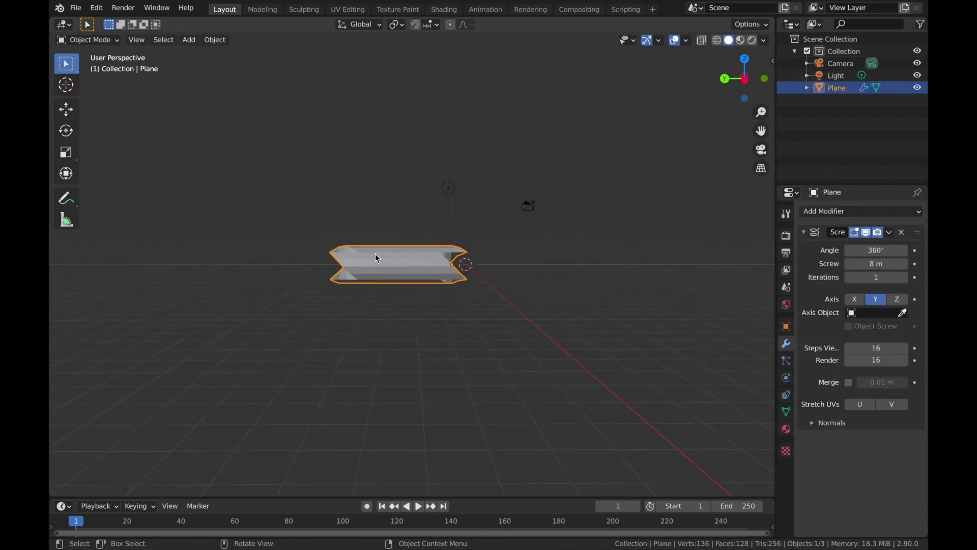
double_click(831, 90)
key(BackSpace)
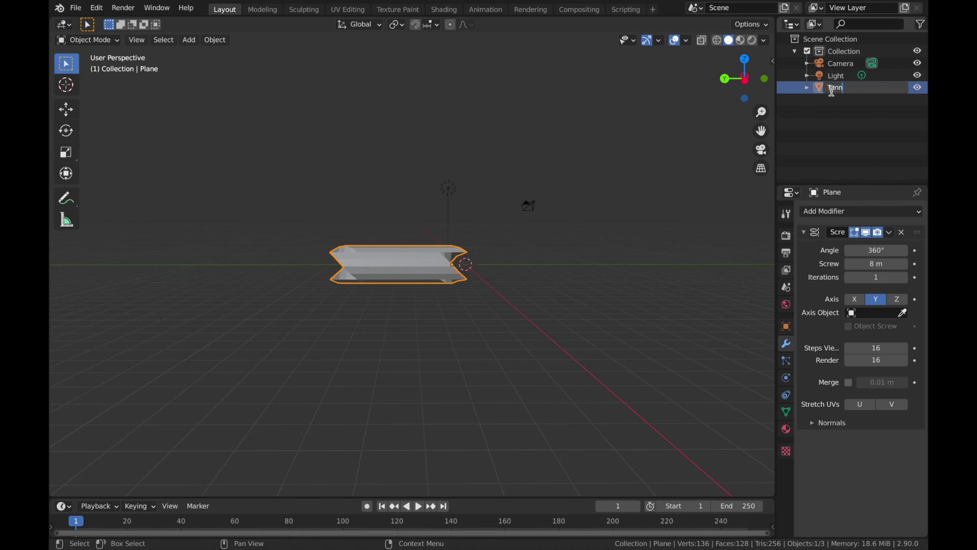
text(Tunnel)
key(Return)
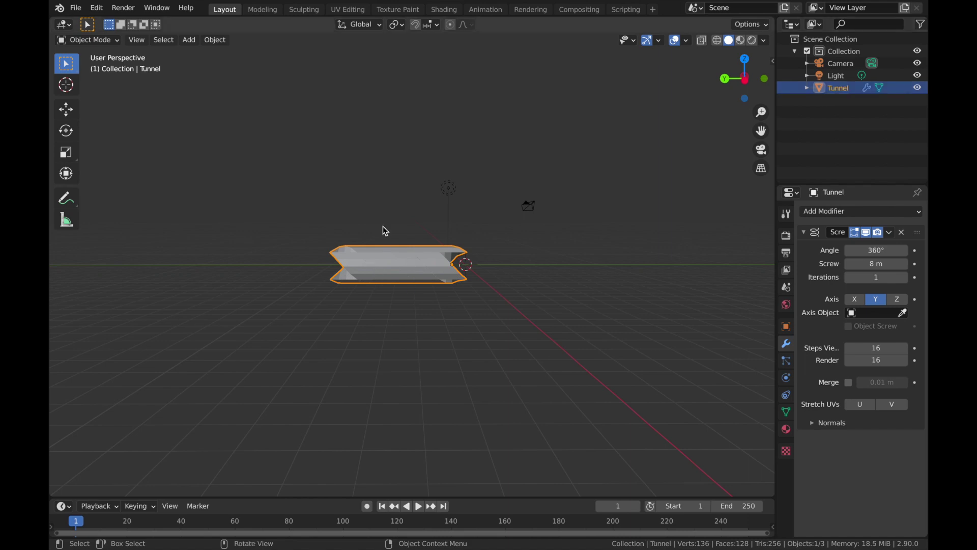
Move Tunnel into a new 'Tunnels' collection and add a Tunnels collection instance.
key(m)
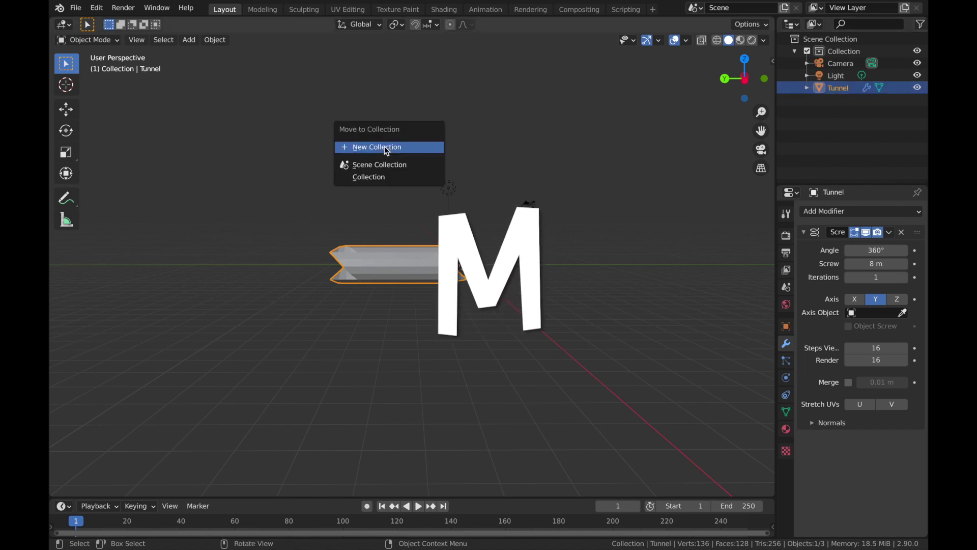
click(385, 146)
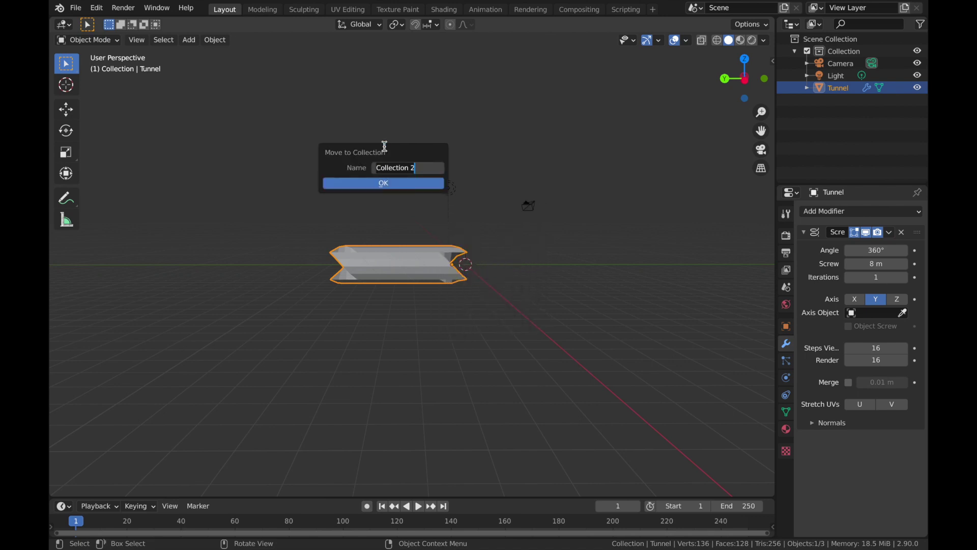
text(Tunnels)
key(Return)
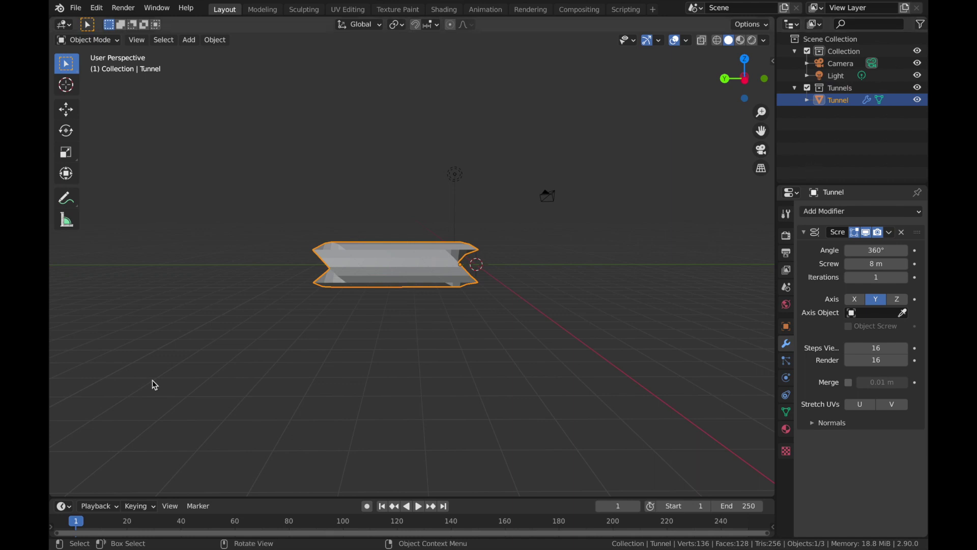
key(shift+a)
click(273, 290)
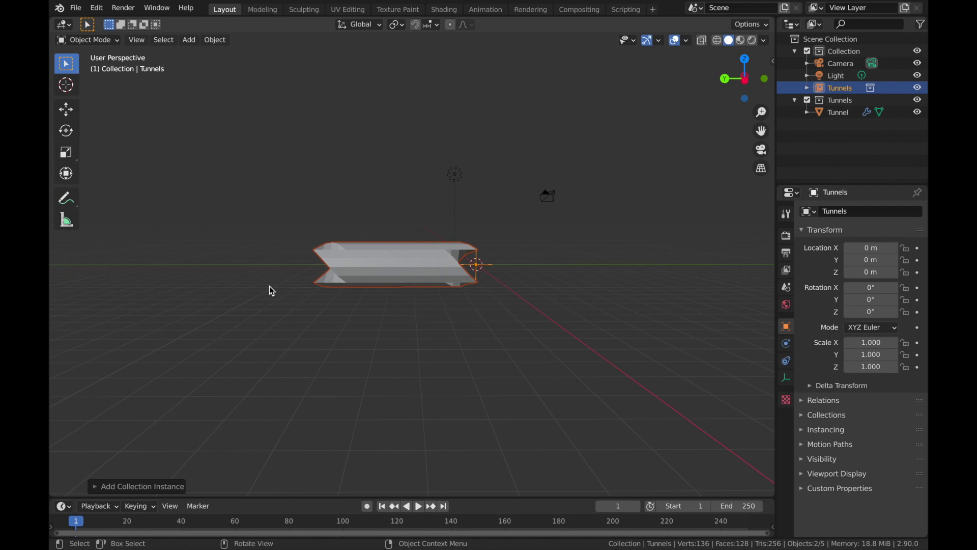
Replace the instance with a fresh Tunnels collection instance moved 8 m along Y.
key(Delete)
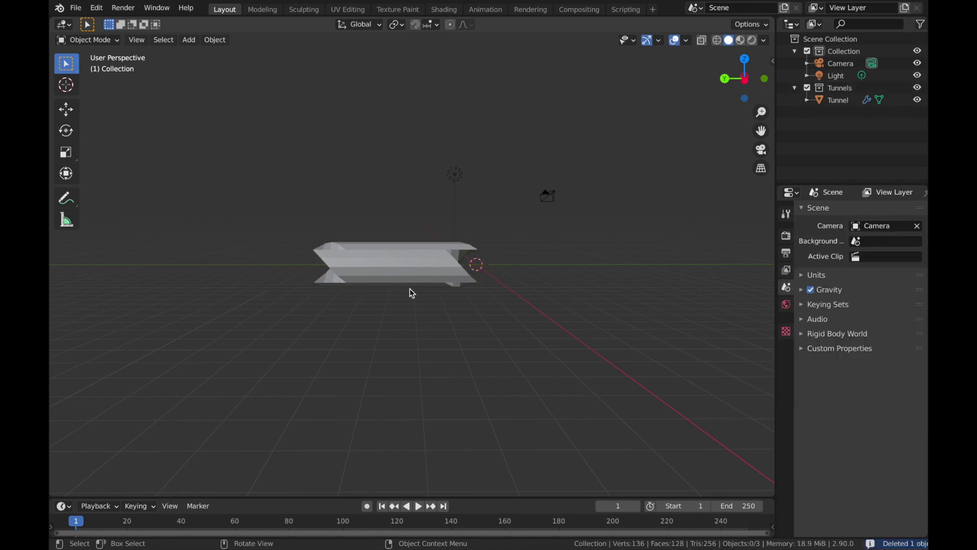
key(shift+a)
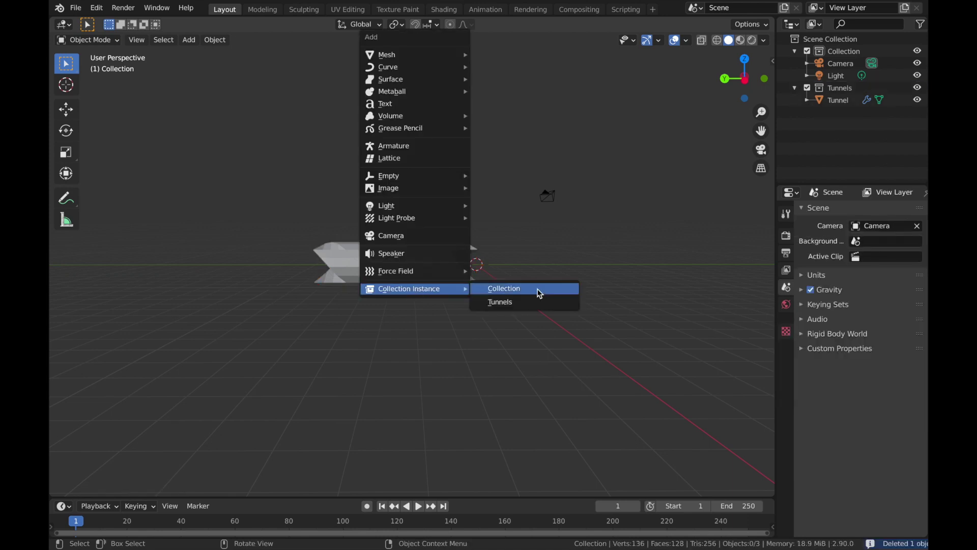
click(532, 304)
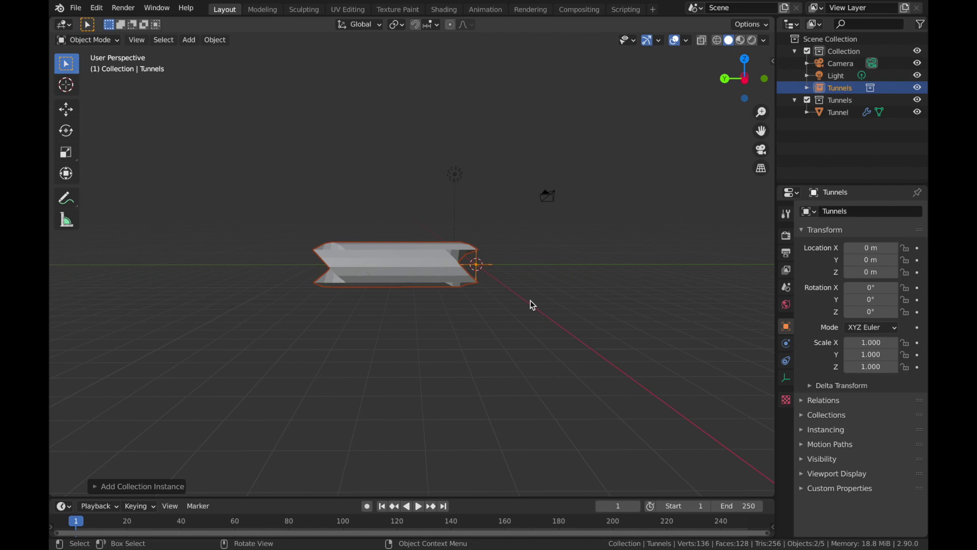
key(g)
key(y)
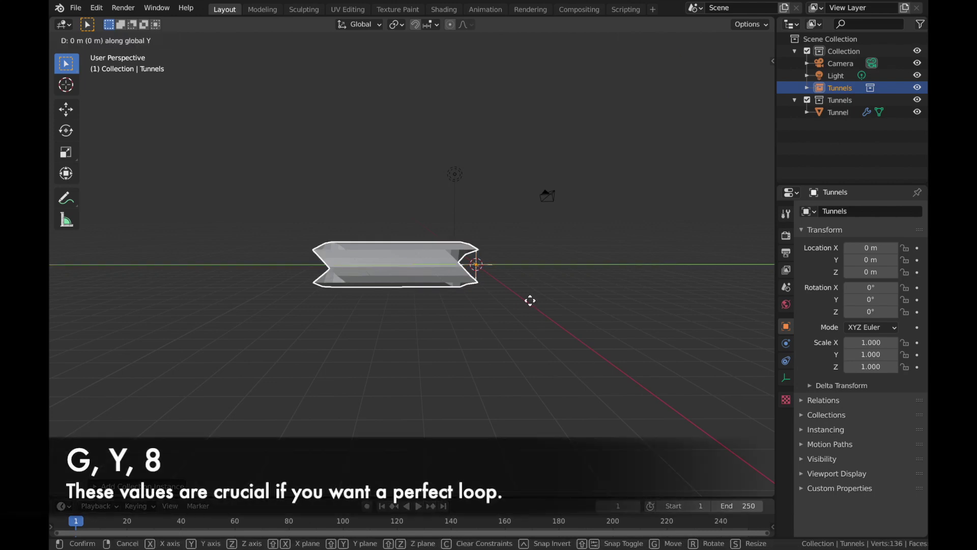
key(8)
key(Return)
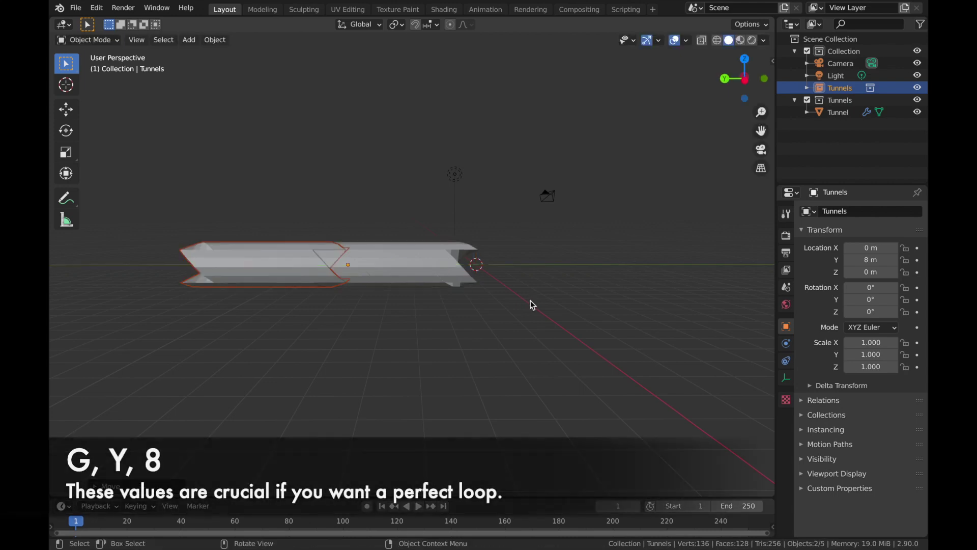
Check the instance from top view, cancelling a second move so it stays at Y 8 m.
key(KP_7)
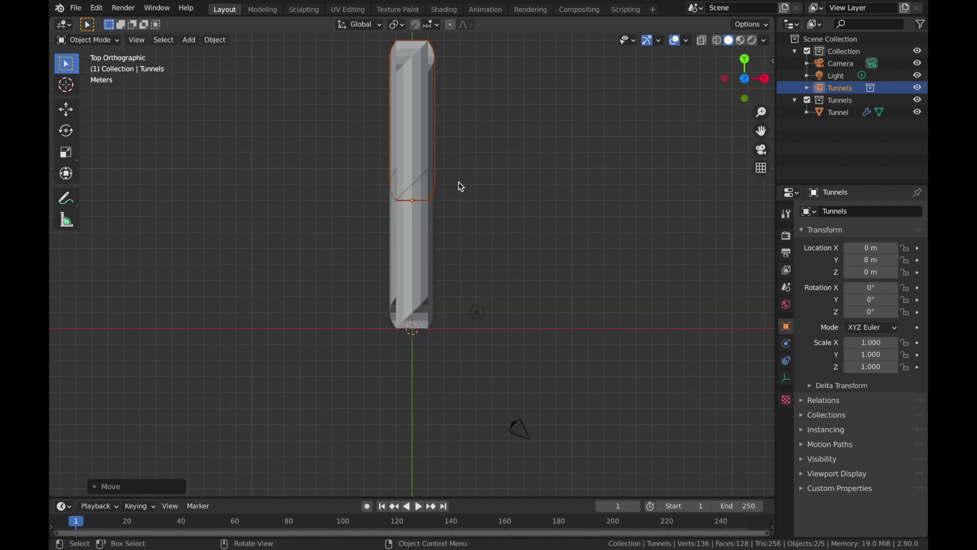
key(g)
key(y)
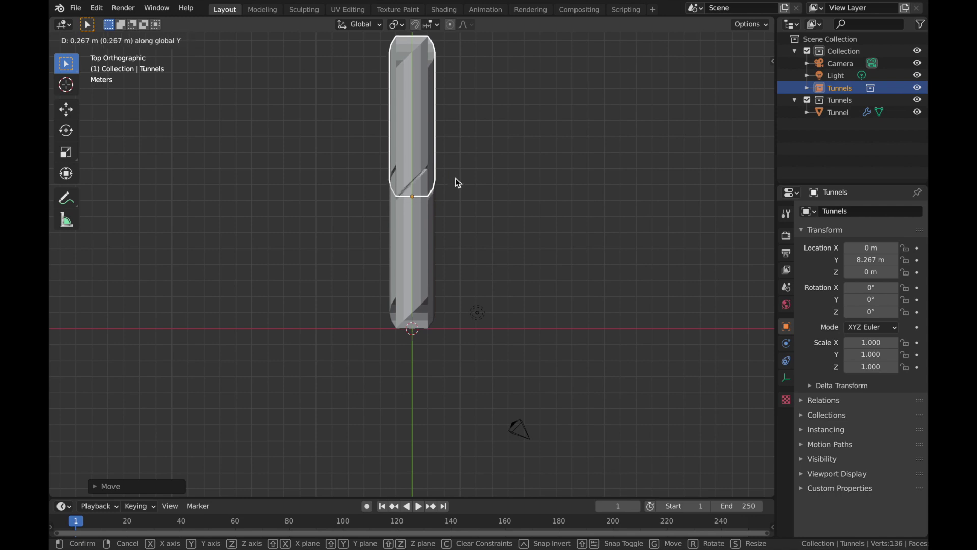
right_click(458, 183)
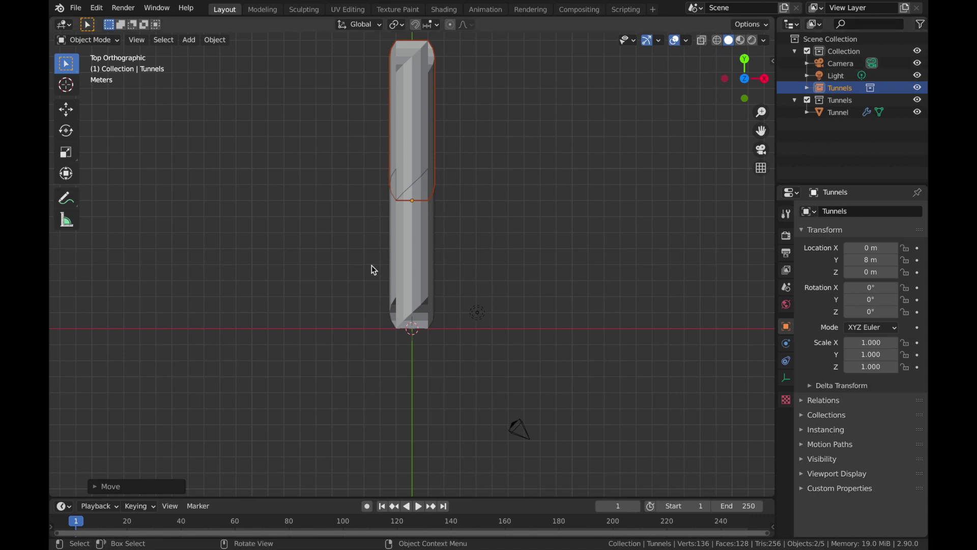
middle_drag(452, 295, 282, 273)
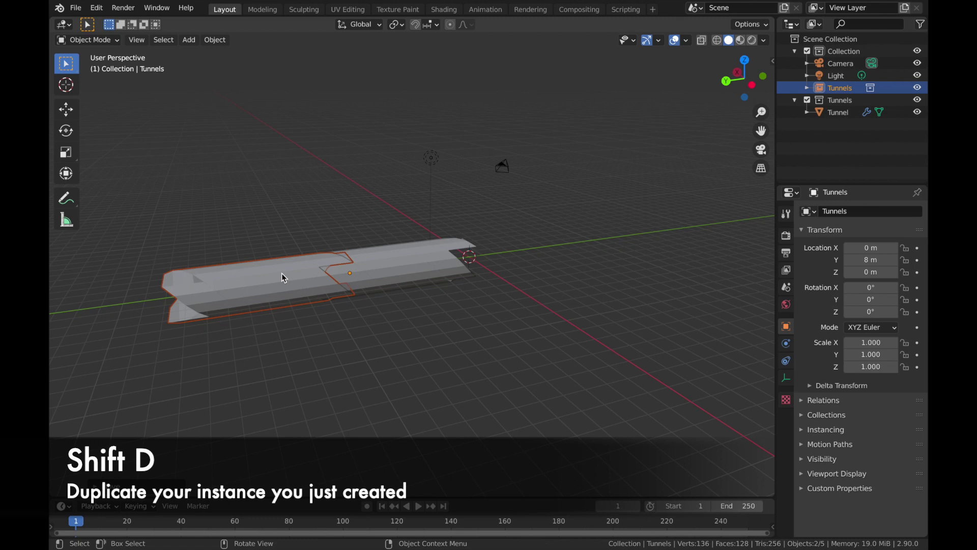
Duplicate the Tunnels instance 8 m along Y and repeat to chain segments up to Tunnels.016.
key(shift)
key(shift+d)
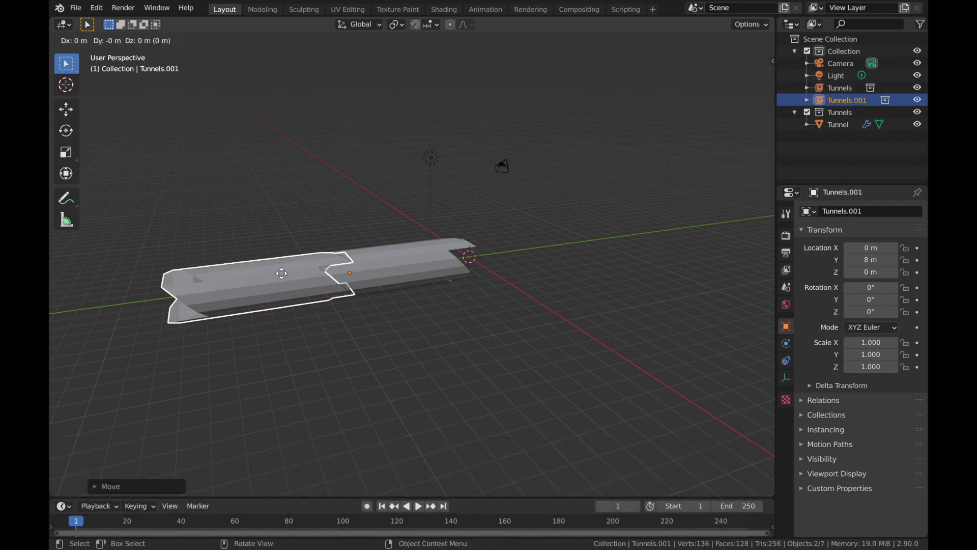
text(y8)
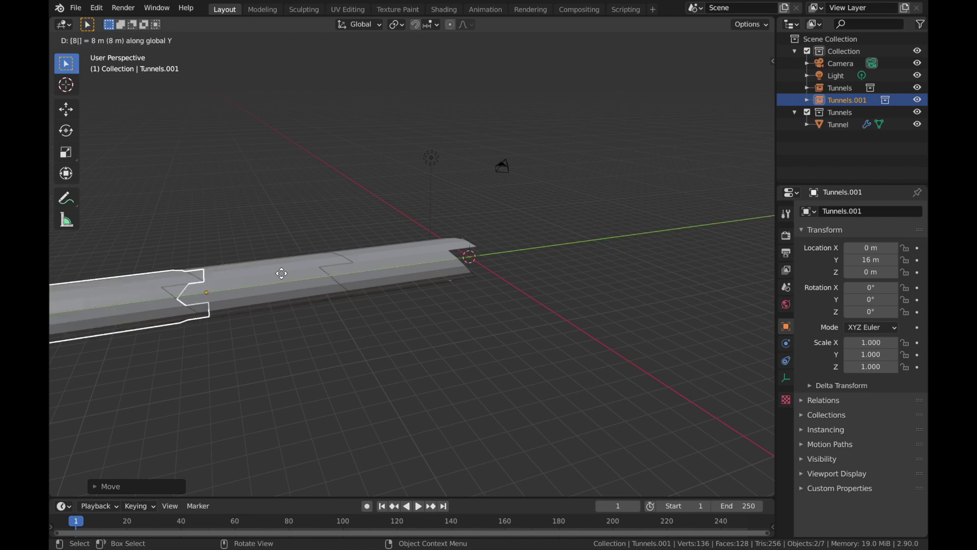
key(Return)
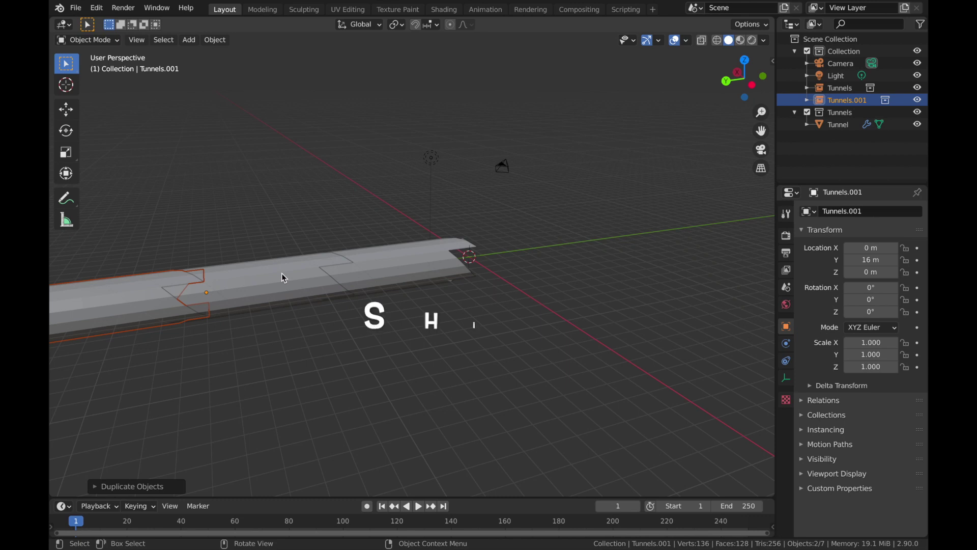
key(shift+r)
key(shift+r)
key(shift+r)
key(shift+r)
key(shift+r)
key(shift+r)
key(shift+r)
key(shift+r)
key(shift+r)
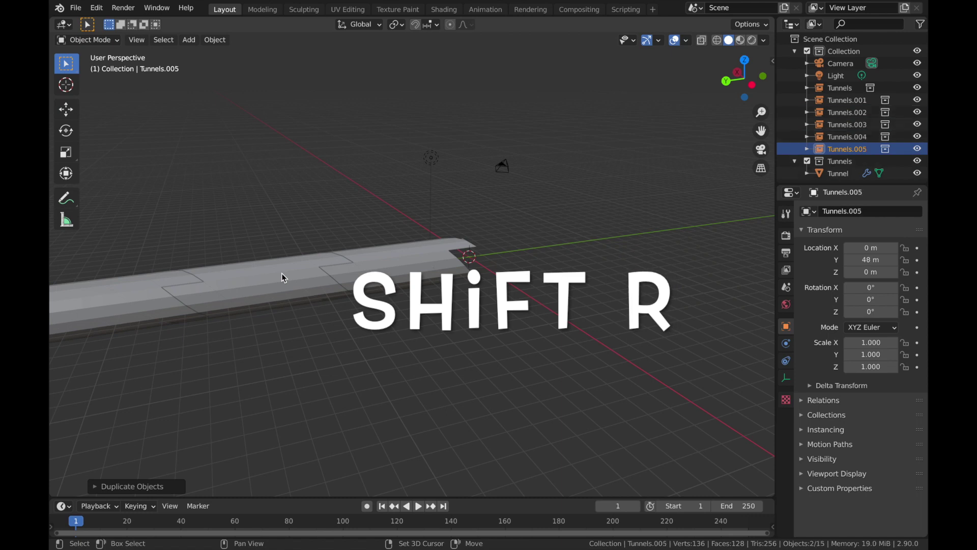
key(shift+r)
key(shift+r)
key(shift+r)
key(shift+r)
key(shift+r)
key(shift+r)
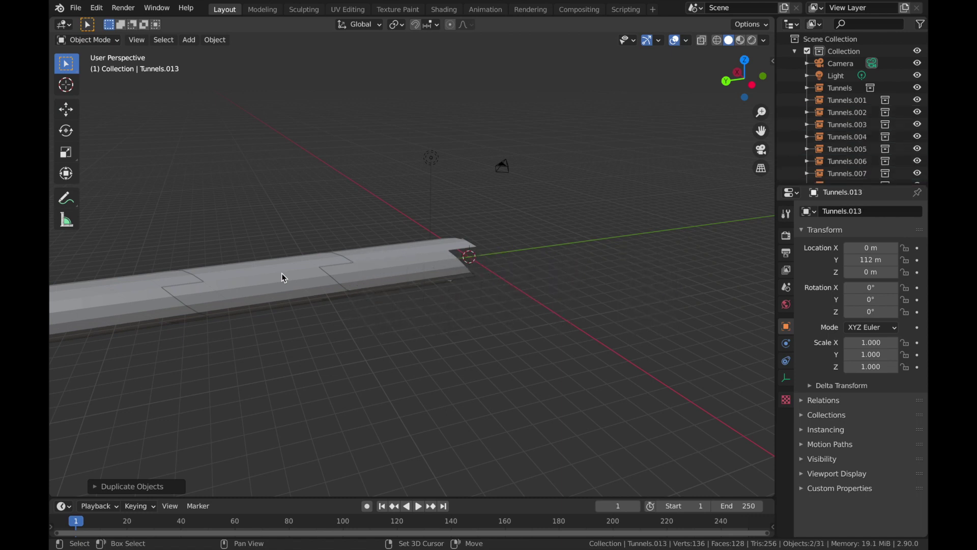
scroll(852, 121, down, 5)
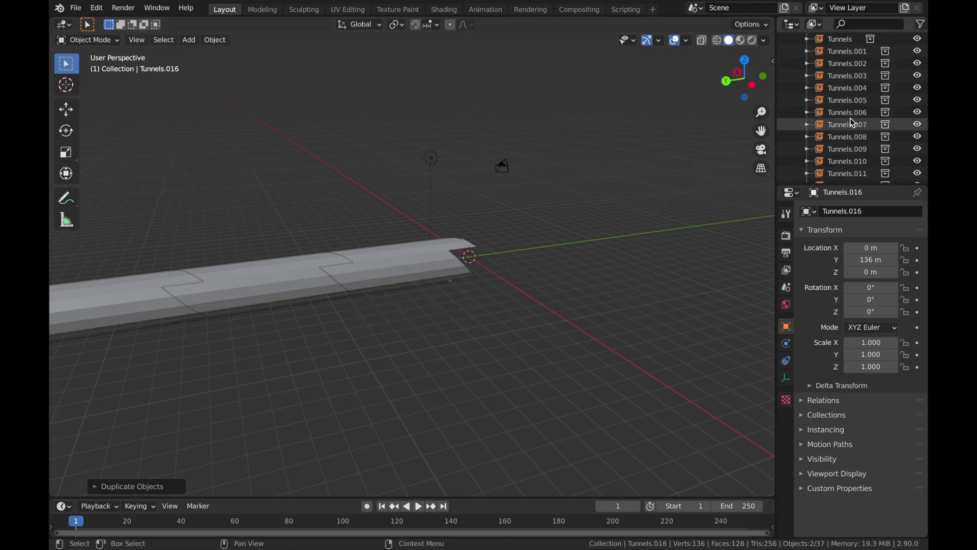
middle_drag(550, 285, 453, 248)
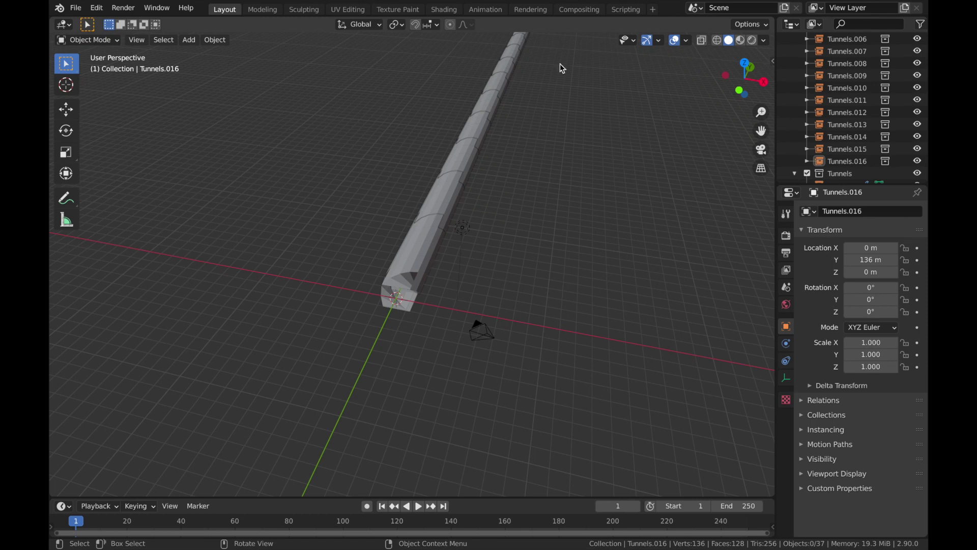
Clear the camera's location and rotation, then rotate it 90° on X.
click(480, 333)
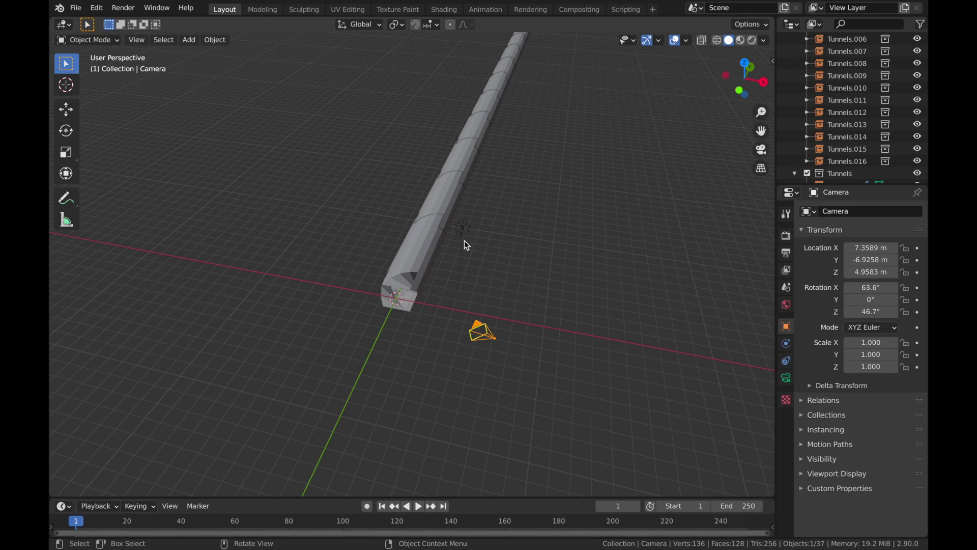
key(KP_0)
key(KP_0)
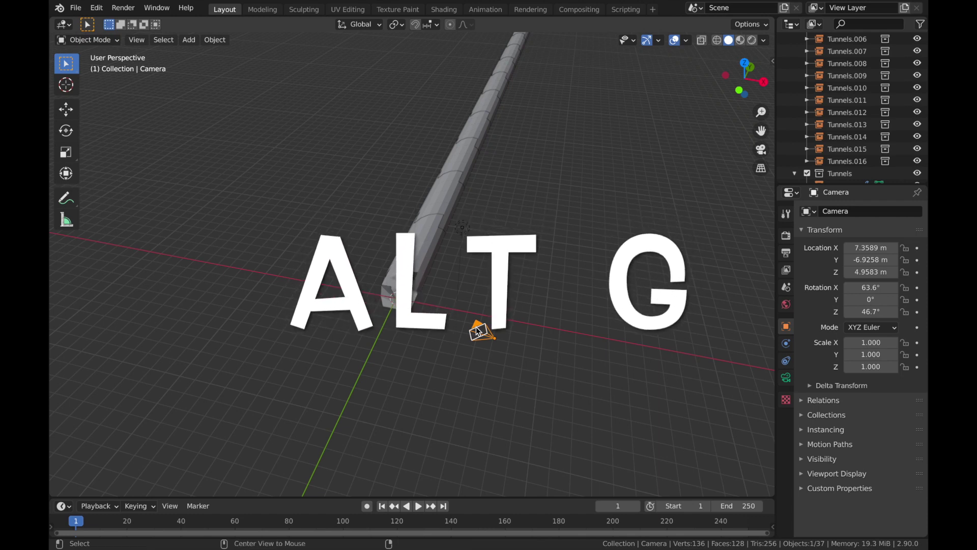
key(alt+g)
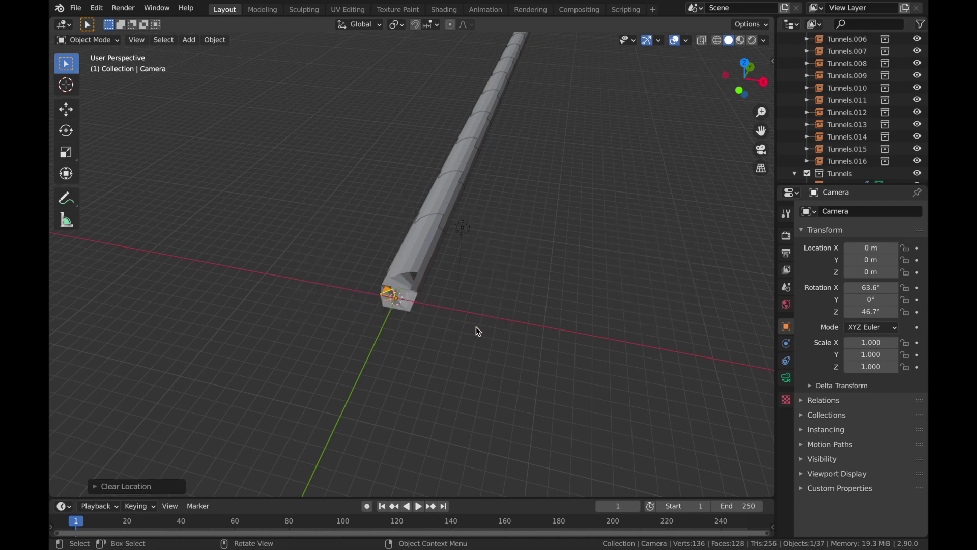
key(alt+r)
key(r)
key(x)
key(9)
key(0)
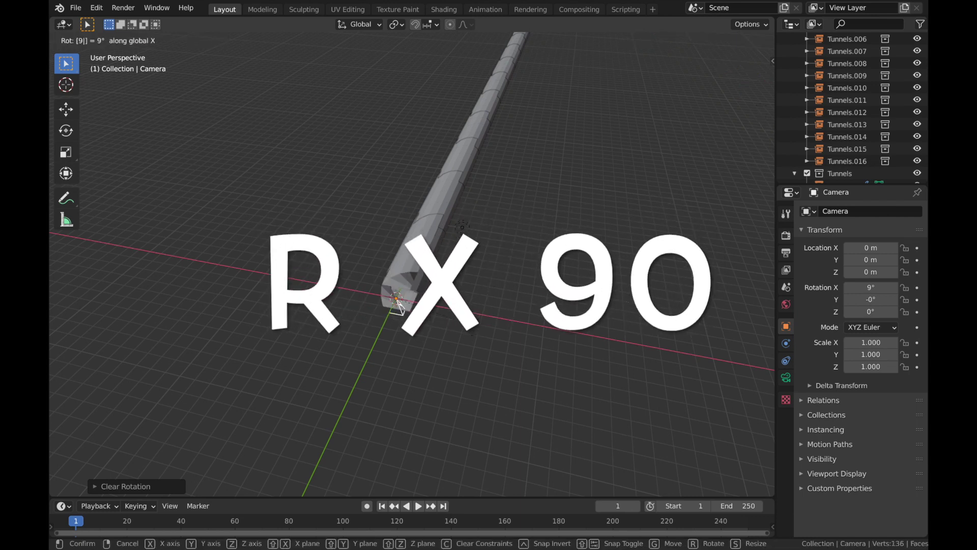
key(Return)
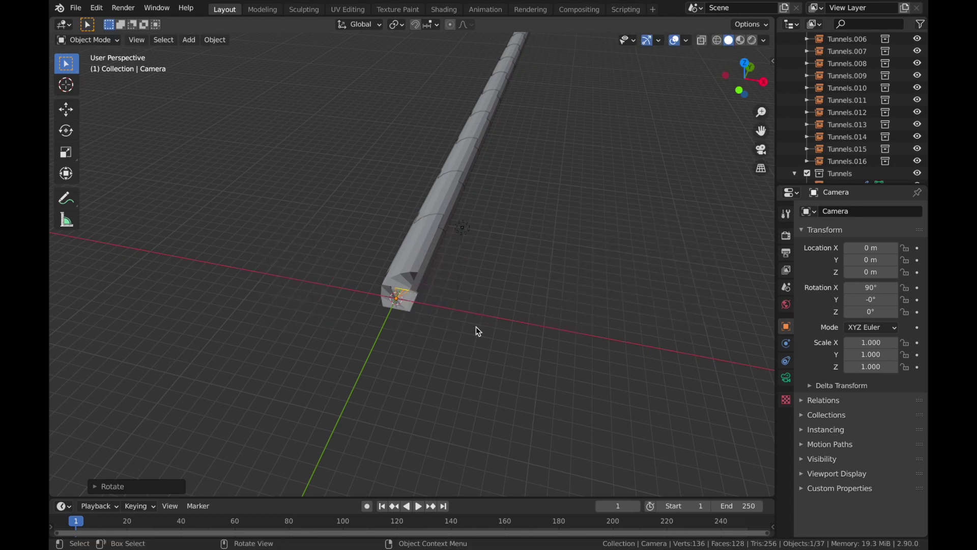
Check the camera's view straight down the tunnel, then return to the perspective view.
scroll(475, 326, up, 4)
middle_drag(472, 337, 475, 292)
key(KP_0)
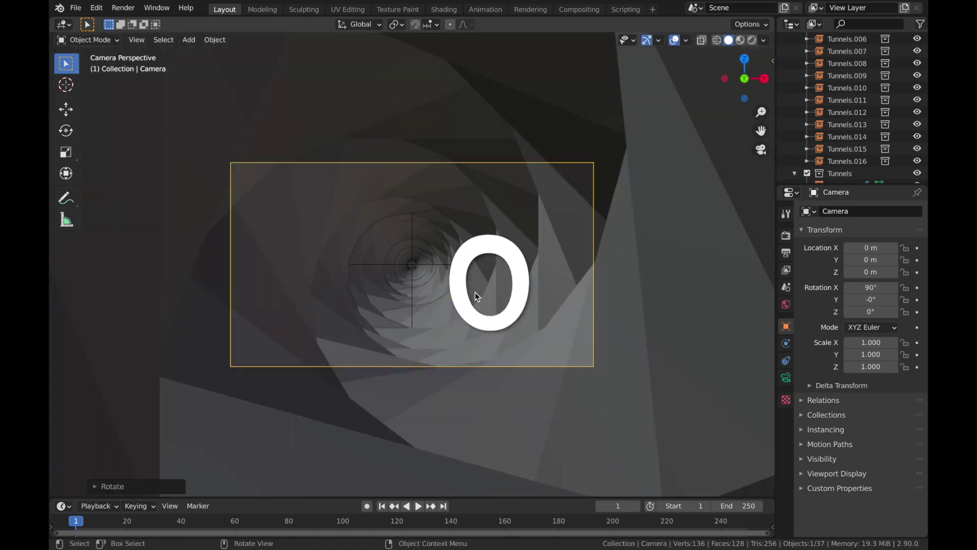
key(KP_0)
scroll(475, 292, up, 5)
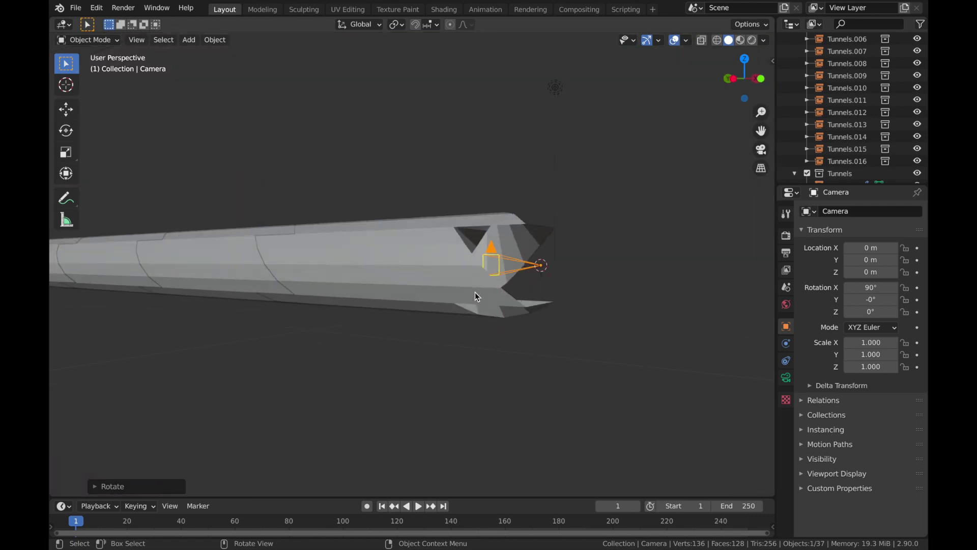
key(KP_0)
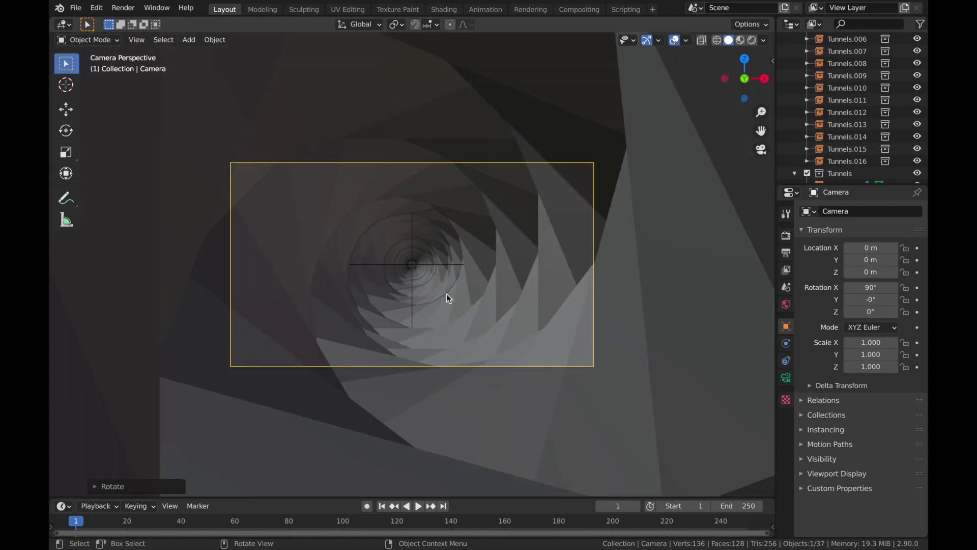
scroll(446, 298, up, 2)
scroll(446, 298, down, 3)
key(KP_0)
In top view, select the Camera and trial a Y move, cancelling to keep it at the origin.
click(474, 324)
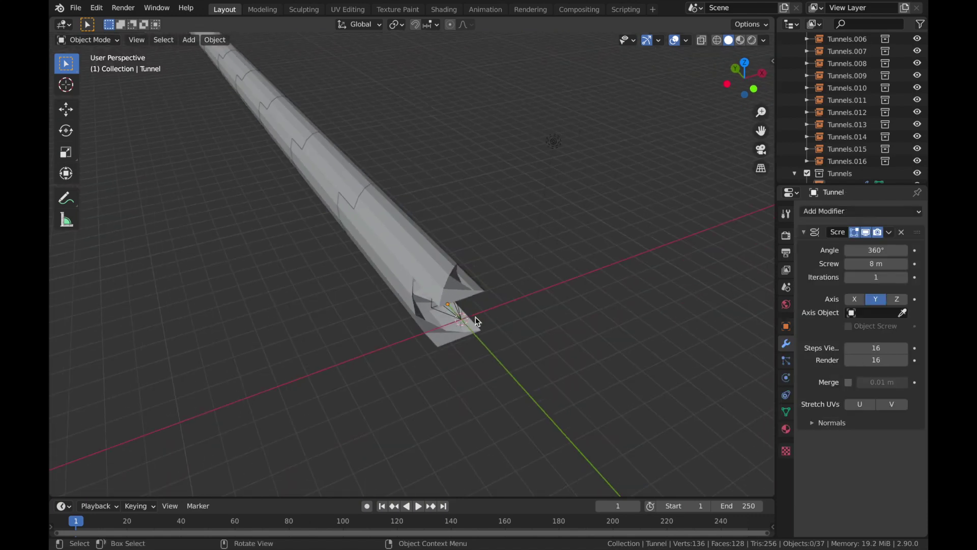
key(KP_7)
scroll(849, 170, up, 5)
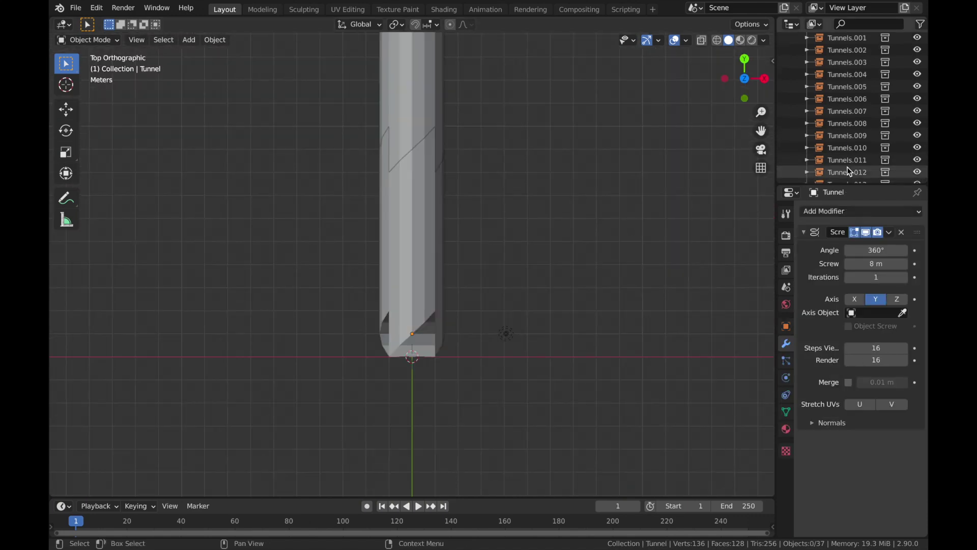
click(841, 63)
scroll(491, 302, down, 3)
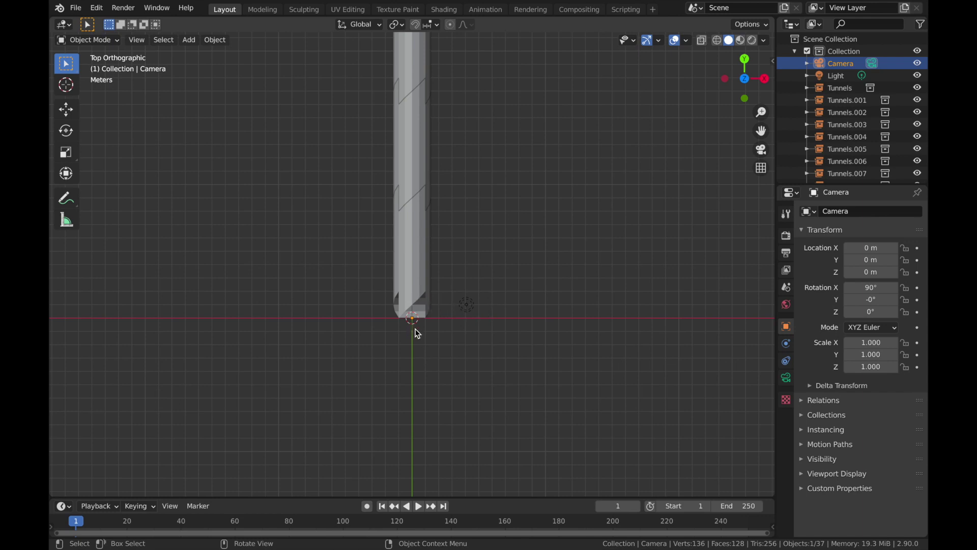
key(g)
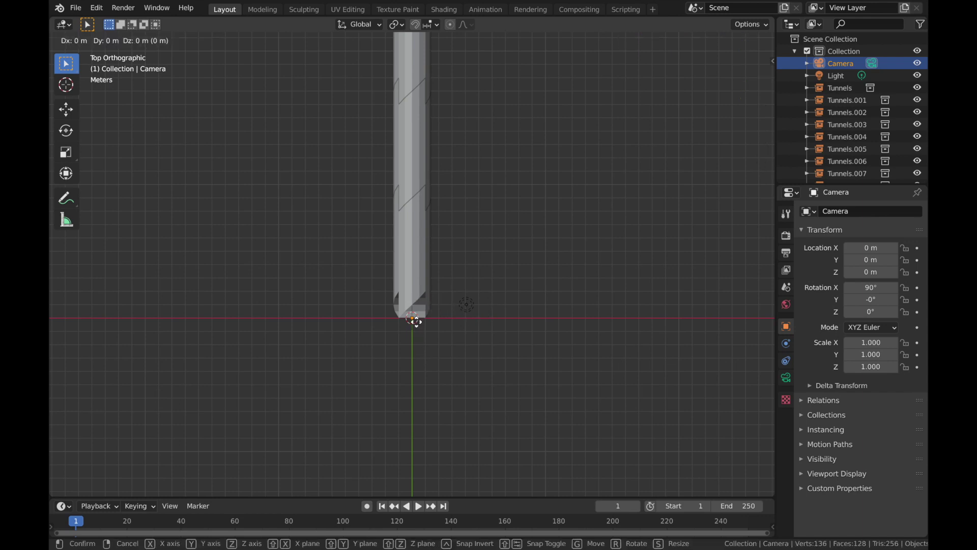
key(y)
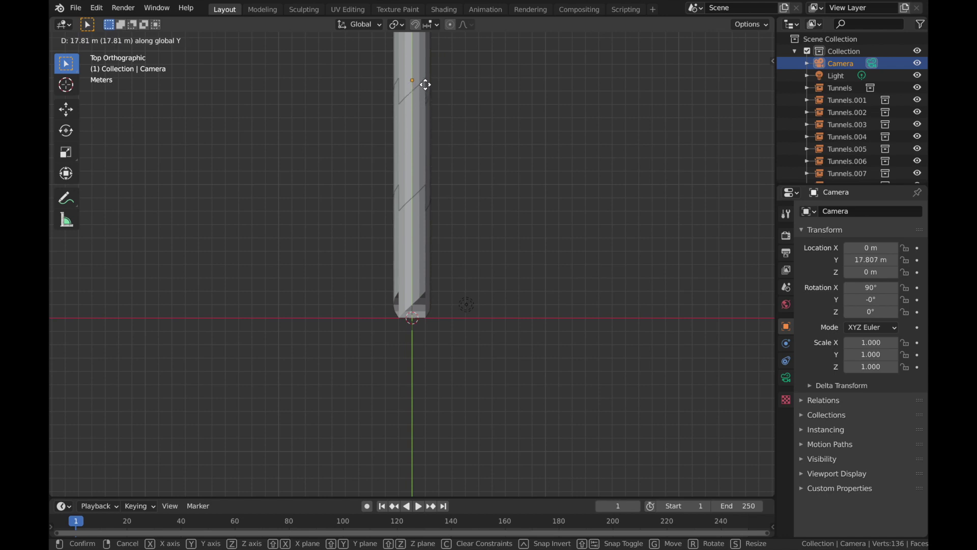
key(Escape)
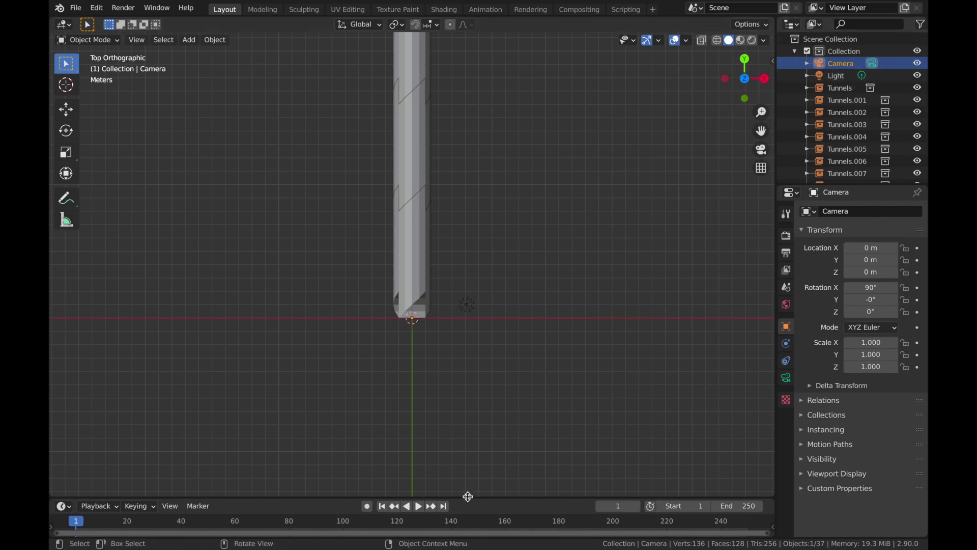
Enlarge the timeline, set the End frame to 120, and move the playhead to frame 0.
drag(466, 497, 466, 400)
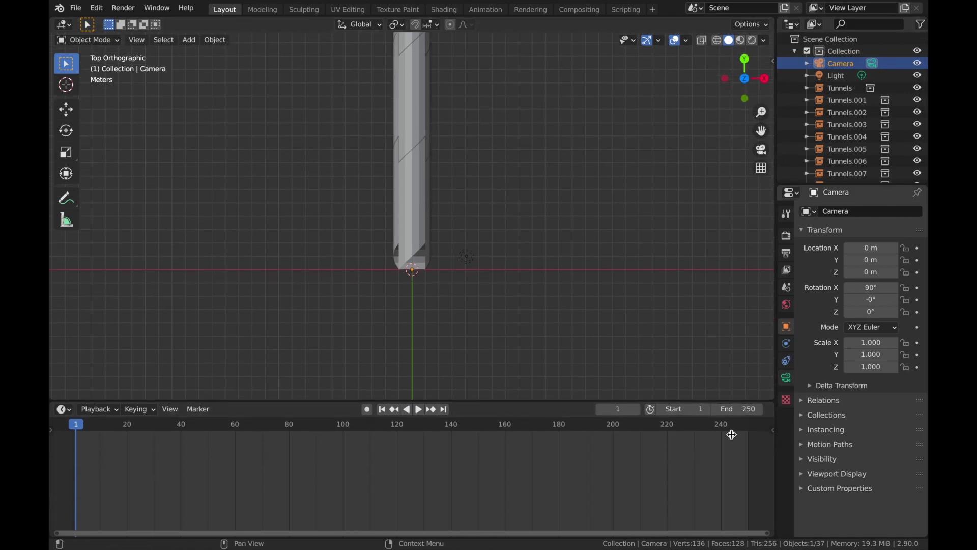
click(747, 409)
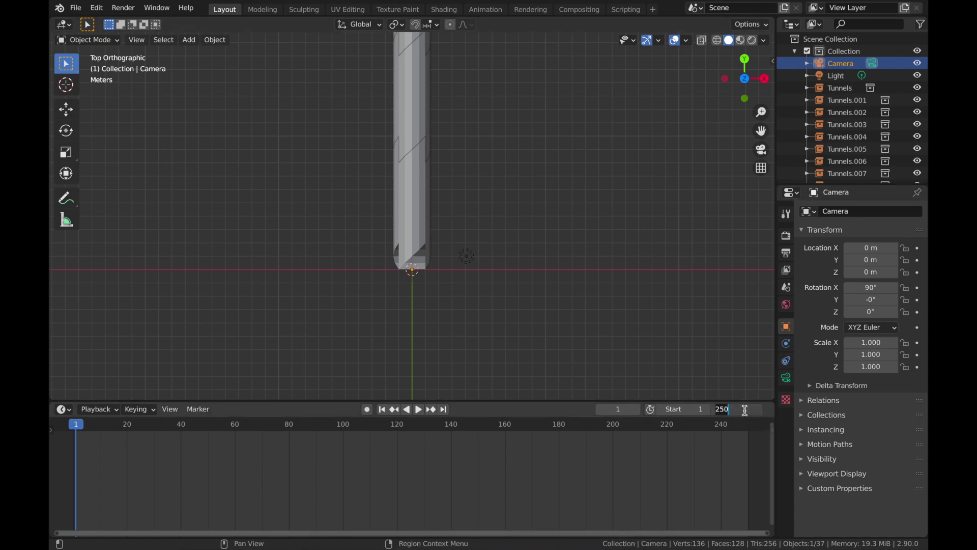
key(Return)
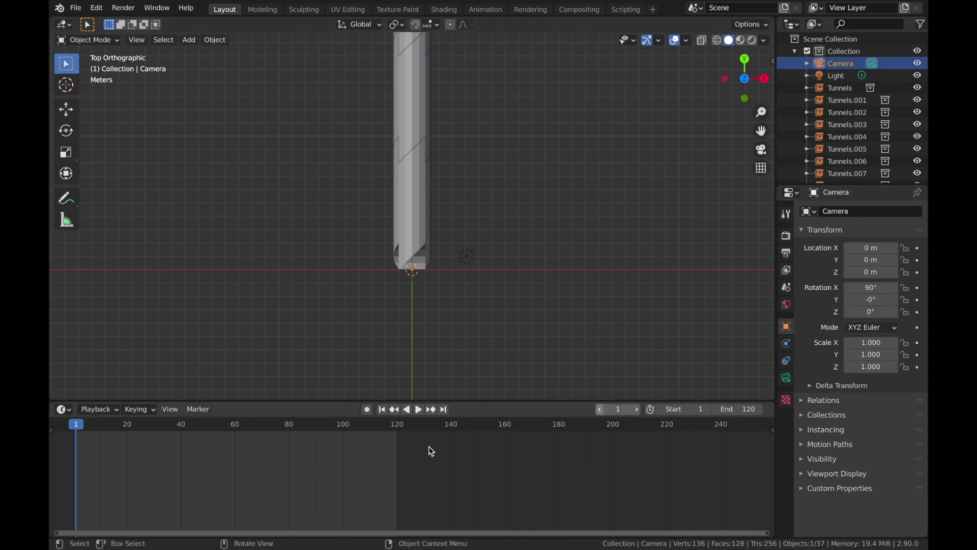
drag(84, 430, 76, 431)
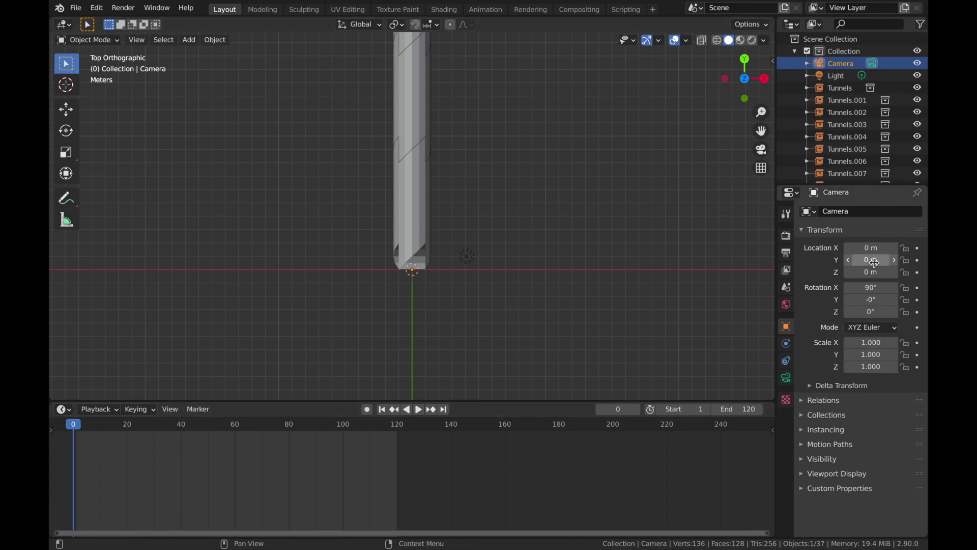
Keyframe camera Location Y at 0 m on frame 0 and 16 m on frame 120.
click(918, 261)
click(401, 426)
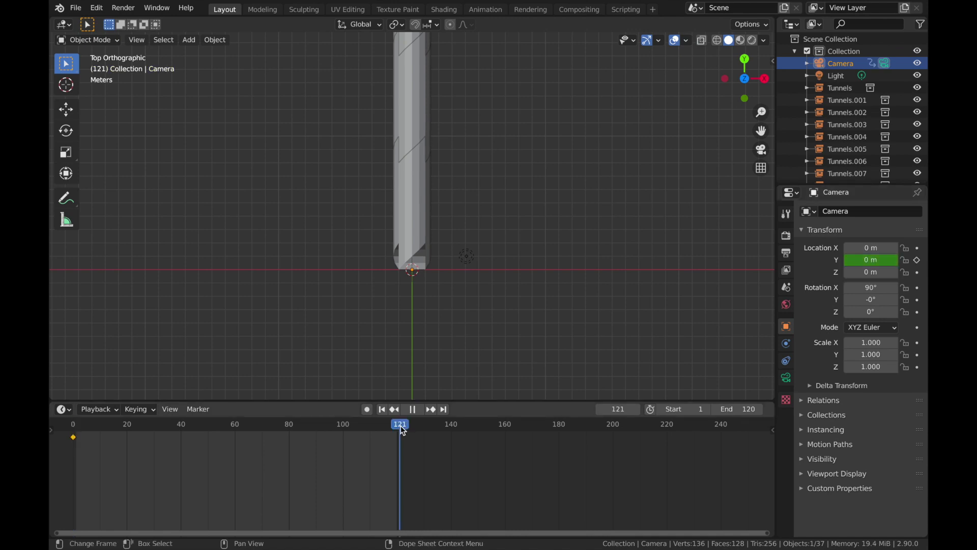
drag(399, 426, 397, 426)
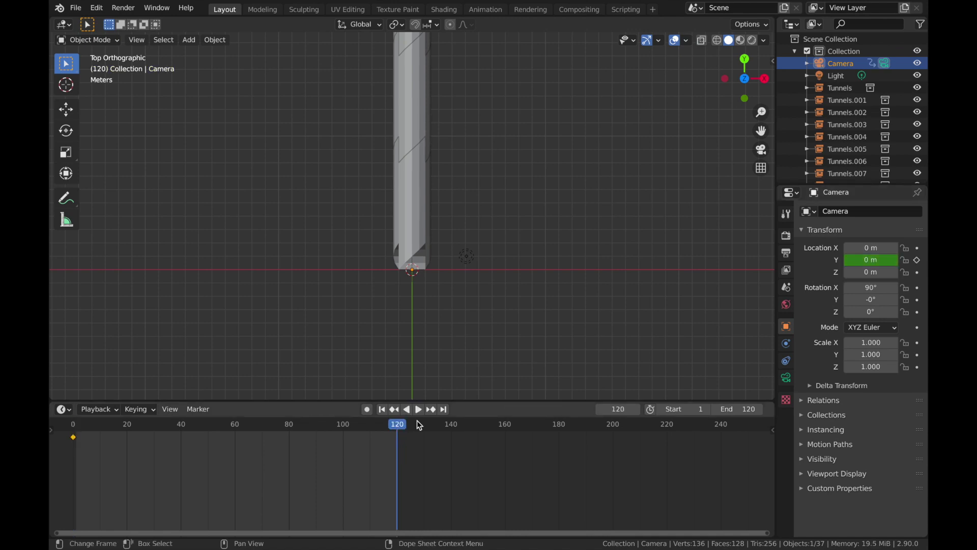
click(870, 261)
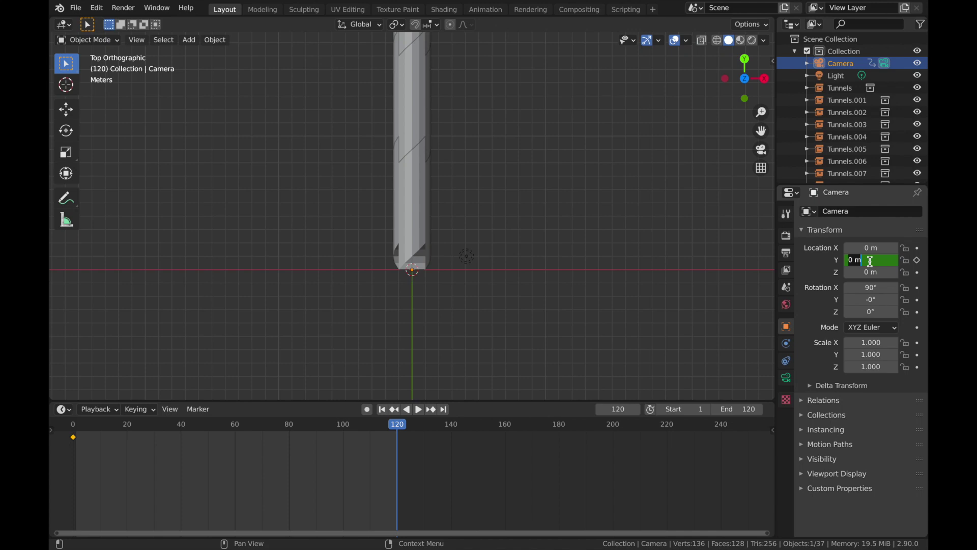
text(16)
key(Return)
click(917, 261)
Play back the camera move, return to frame 1, and select all keyframes.
key(space)
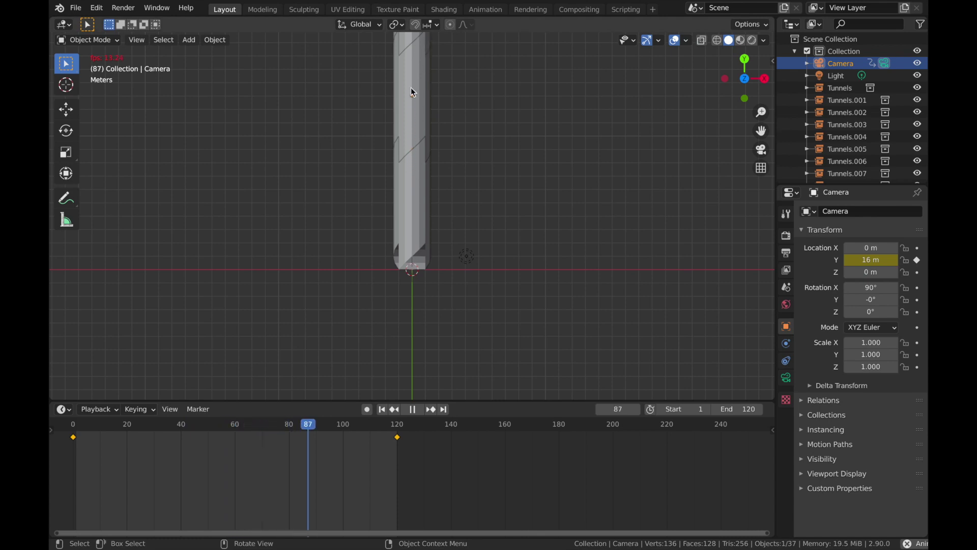
key(space)
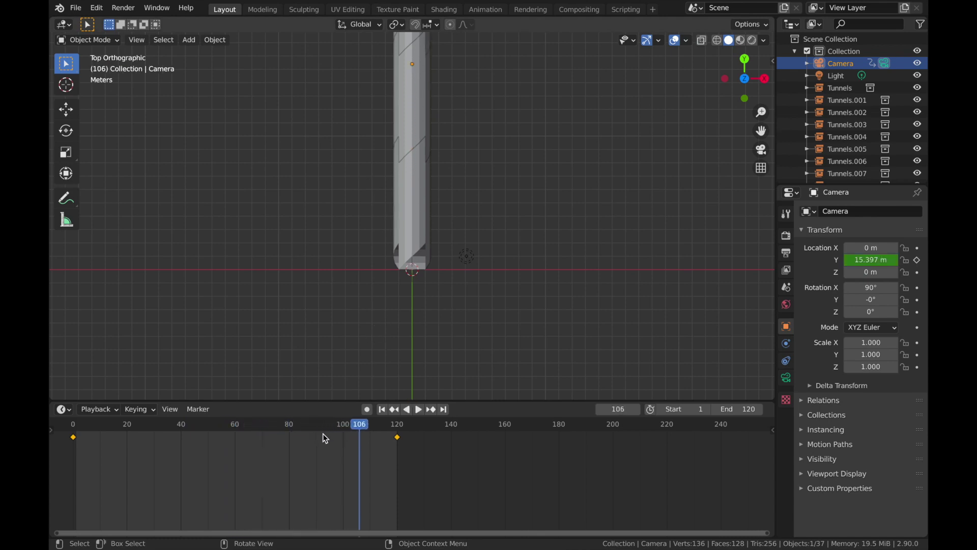
click(382, 409)
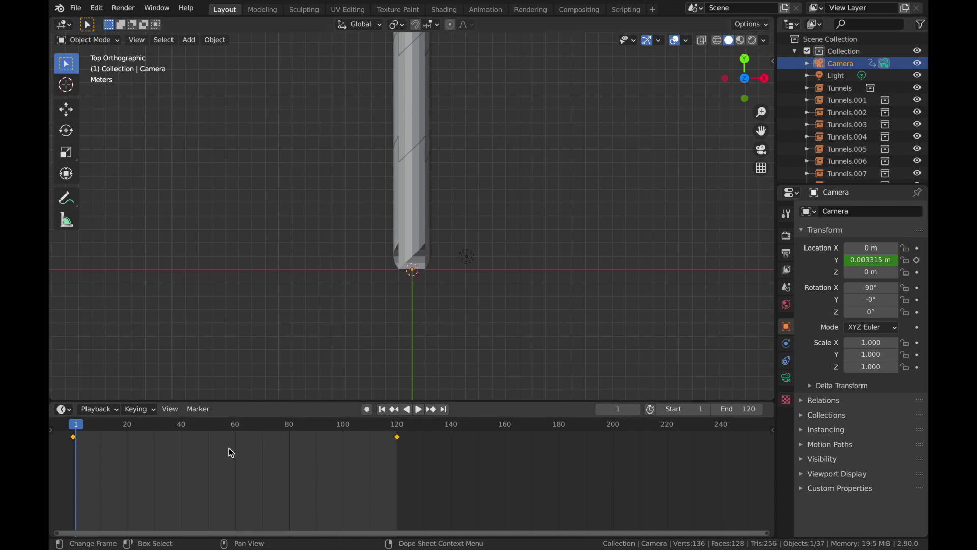
key(a)
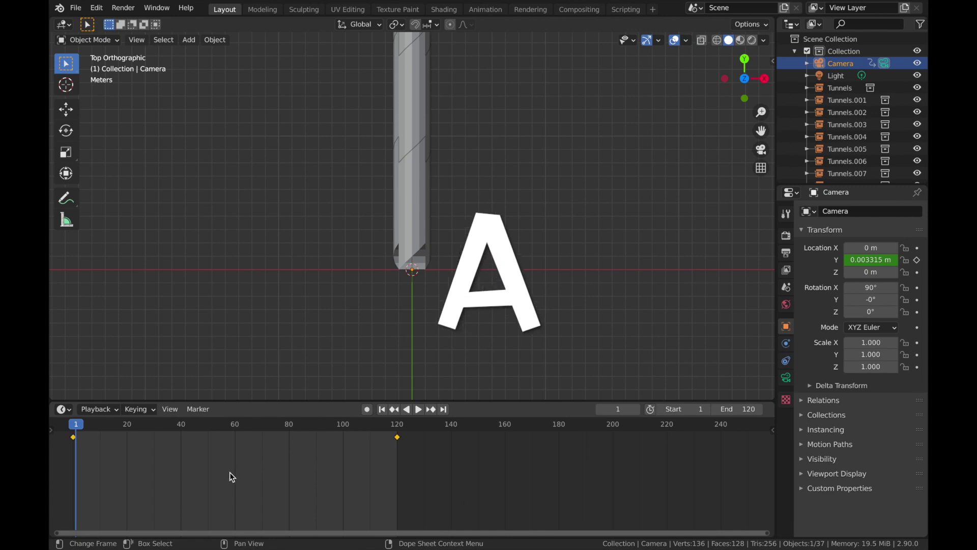
Set the selected keyframes to Linear interpolation and play the animation.
key(t)
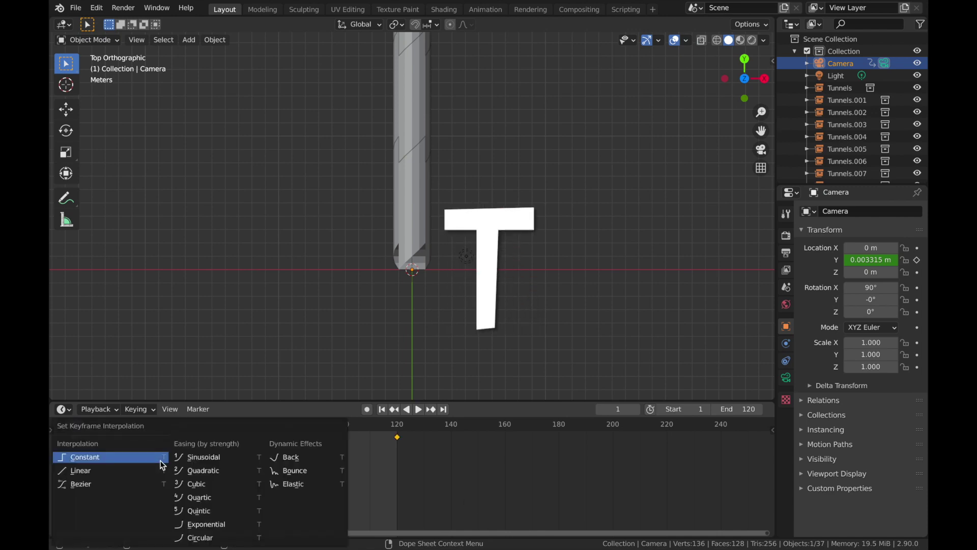
click(143, 471)
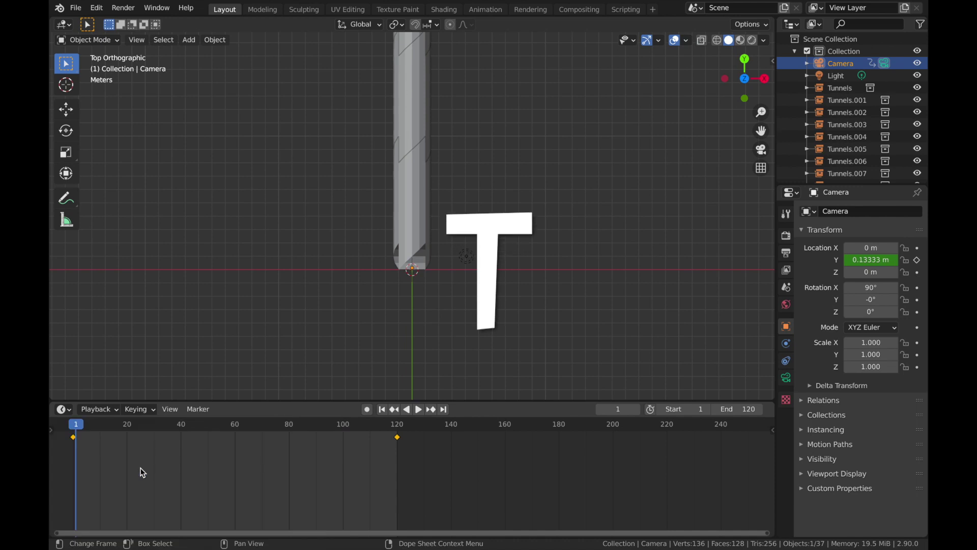
key(space)
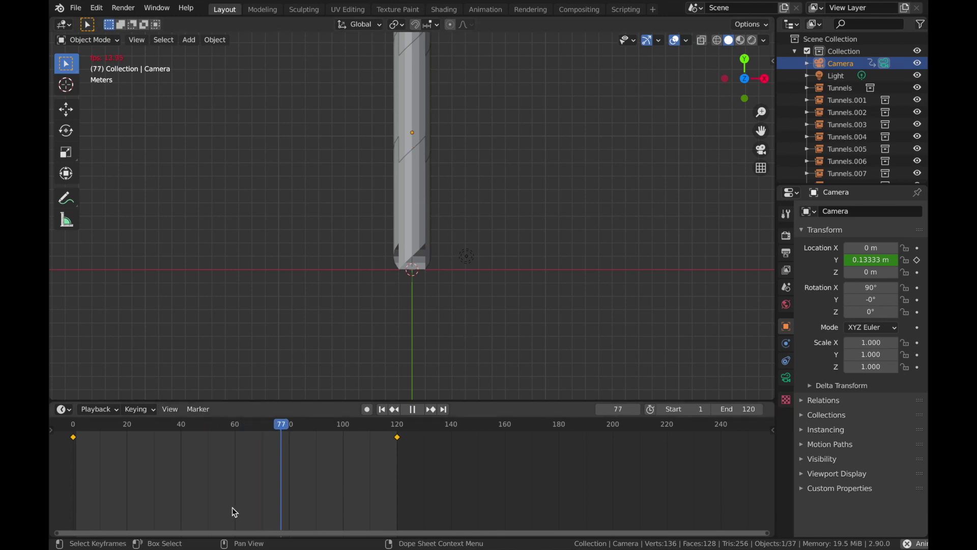
key(space)
Preview the animation through the camera from the first frame with overlays hidden.
ctrl+scroll(232, 507, up, 5)
key(KP_0)
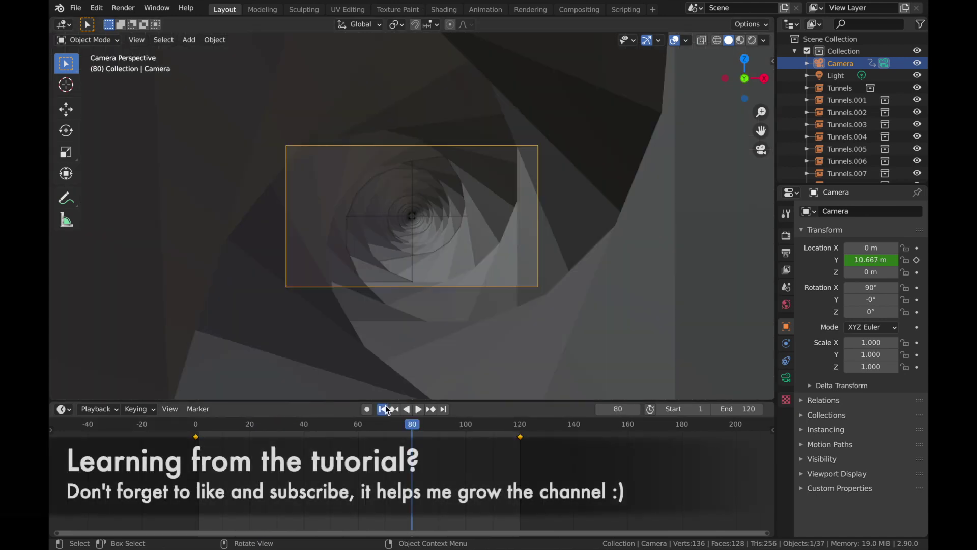
key(shift+Left)
key(space)
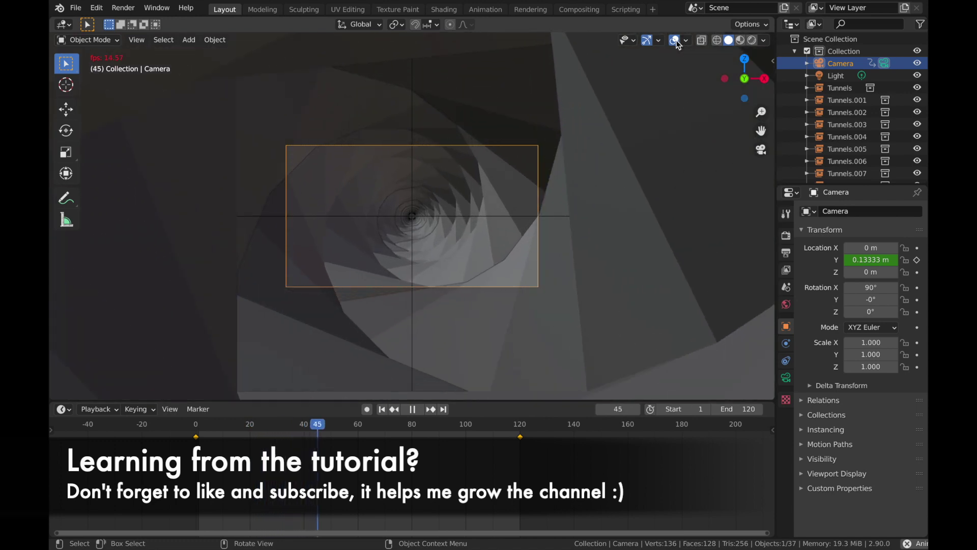
click(676, 43)
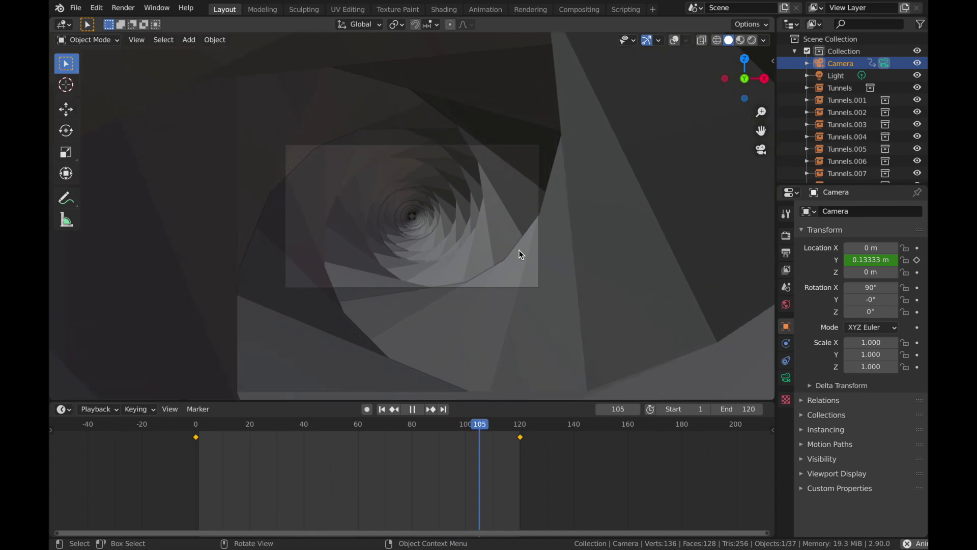
key(Escape)
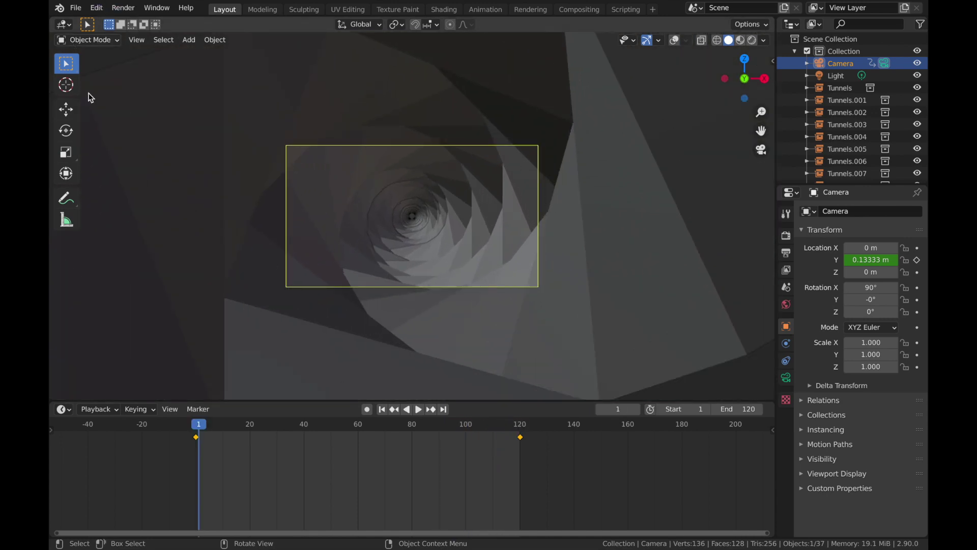
click(76, 8)
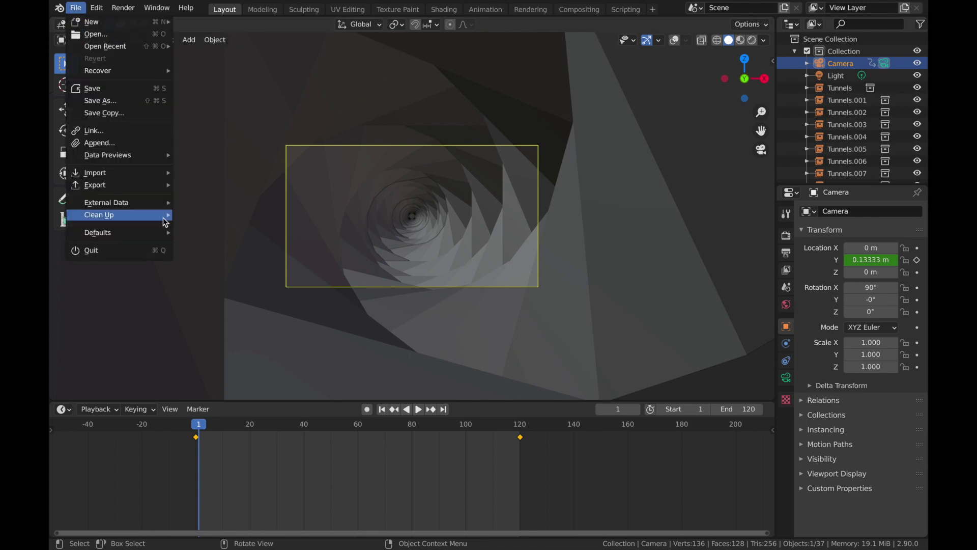
Save the project as 'Sci-Fi Corkscrew Tunnel Tutorial' in Tutorials > Sci-Fi Corkscrew Tunnel.
click(124, 101)
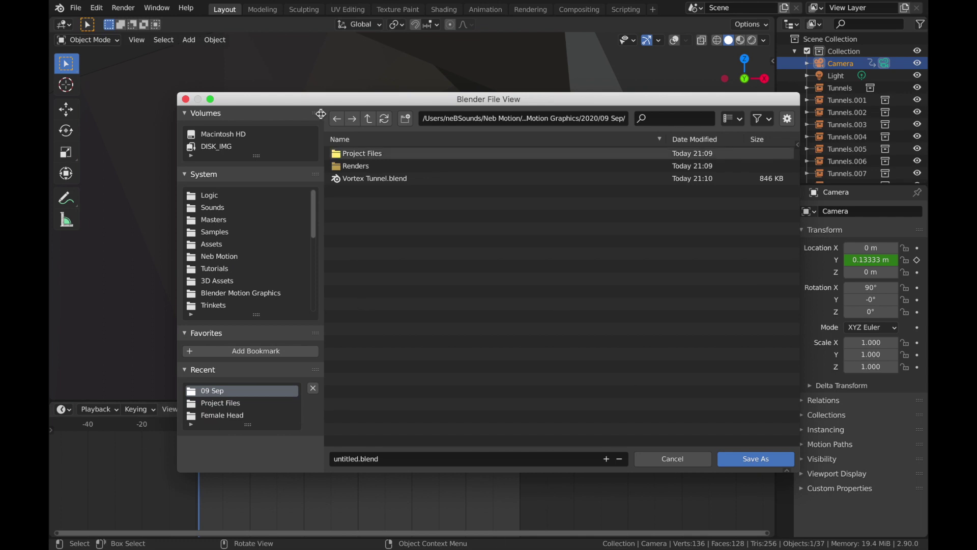
click(224, 270)
double_click(370, 158)
double_click(355, 458)
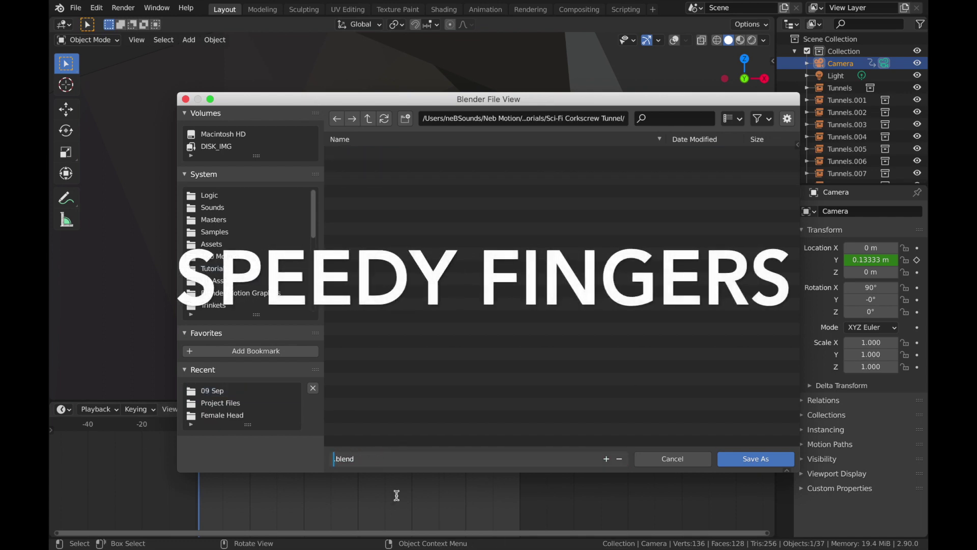
text(Sci-Fi Corkscrew Tunnel Tutorial)
key(Return)
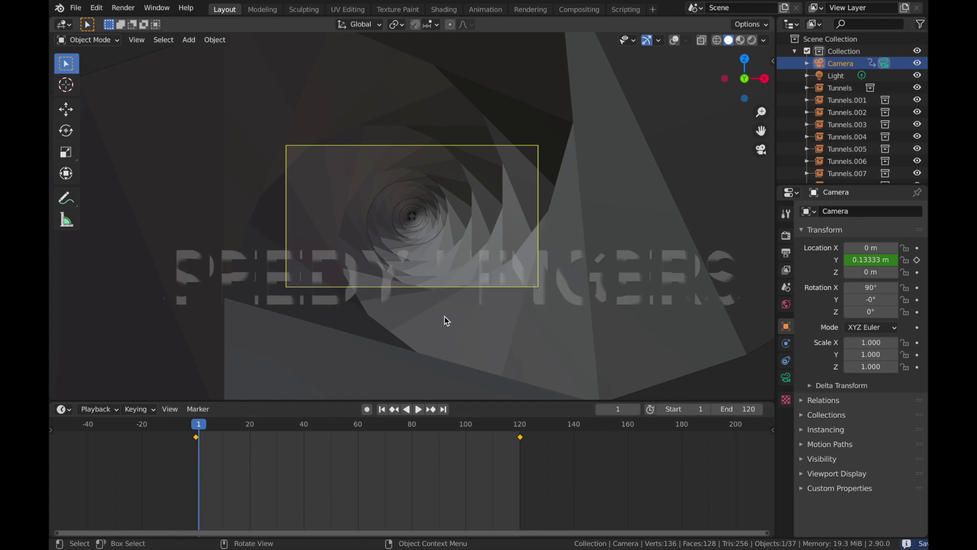
key(z)
key(8)
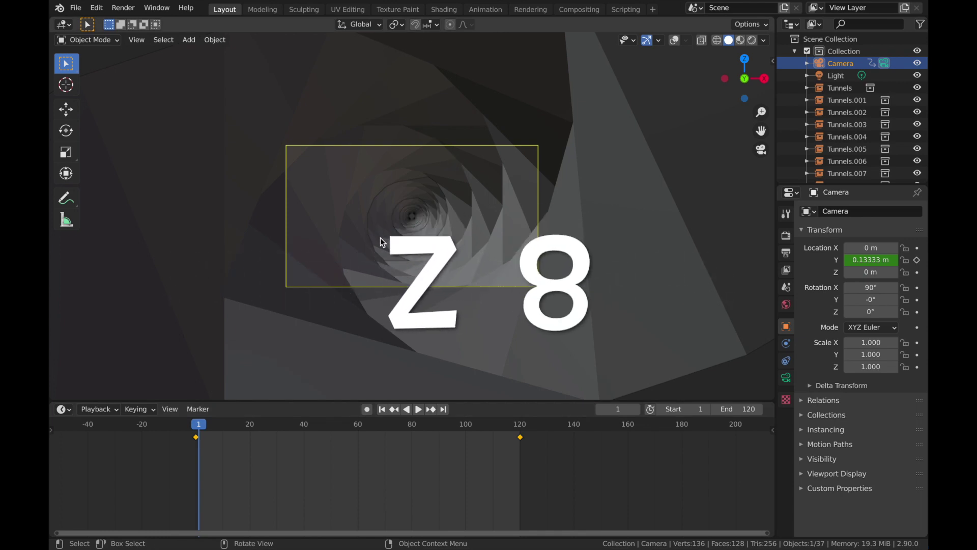
Switch the viewport to Rendered shading and set the World background colour to black.
key(z)
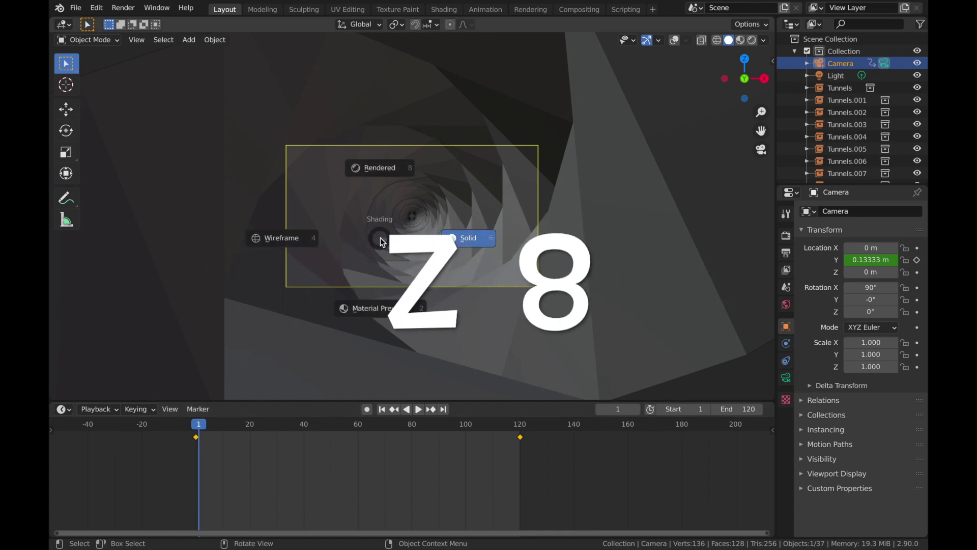
key(8)
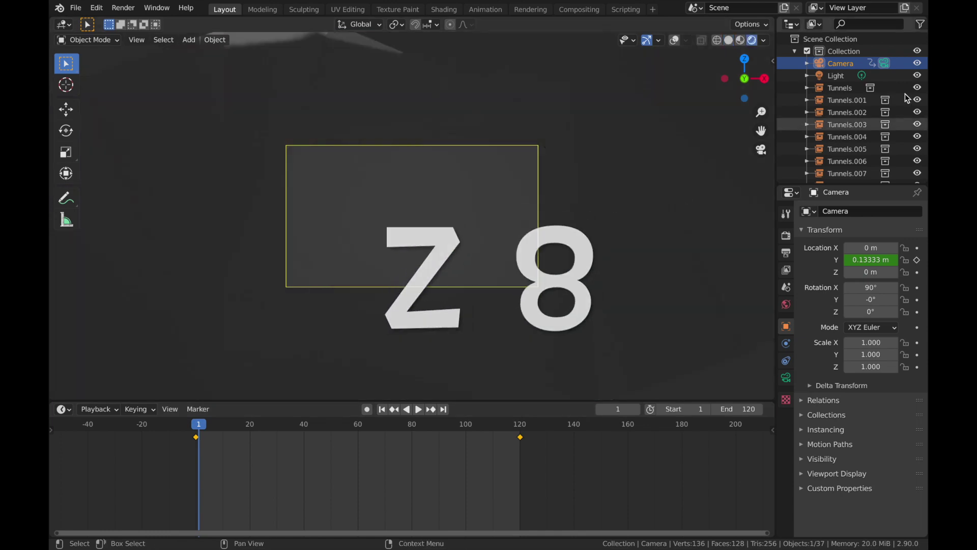
click(786, 306)
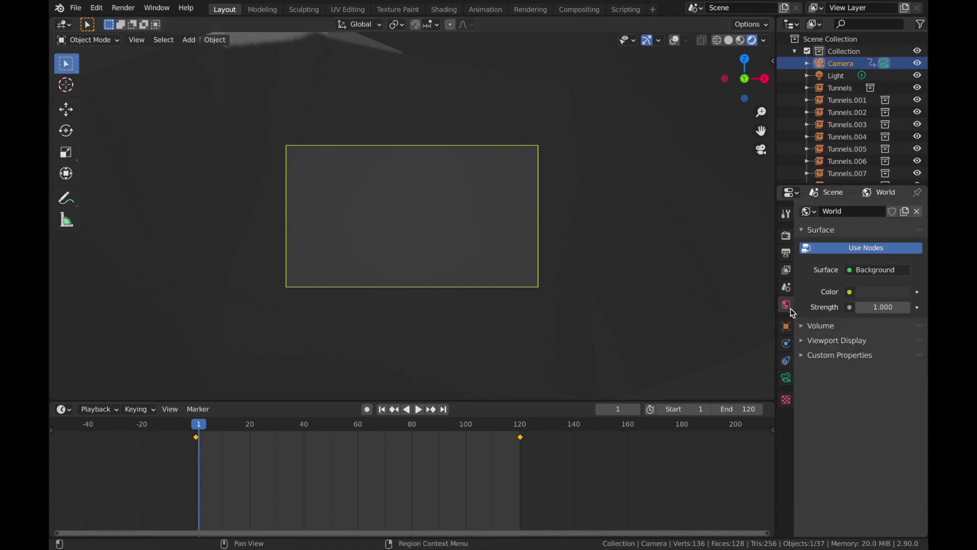
click(858, 293)
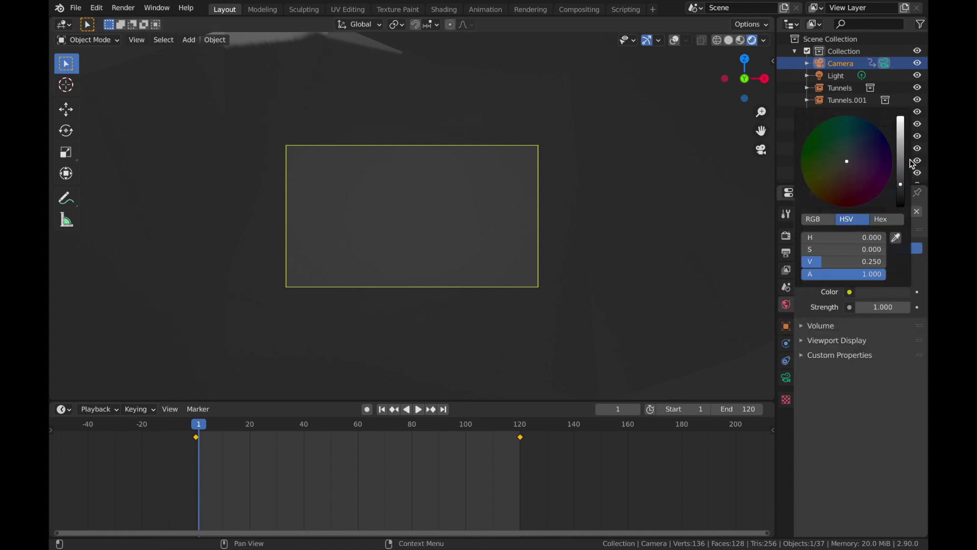
drag(821, 261, 804, 262)
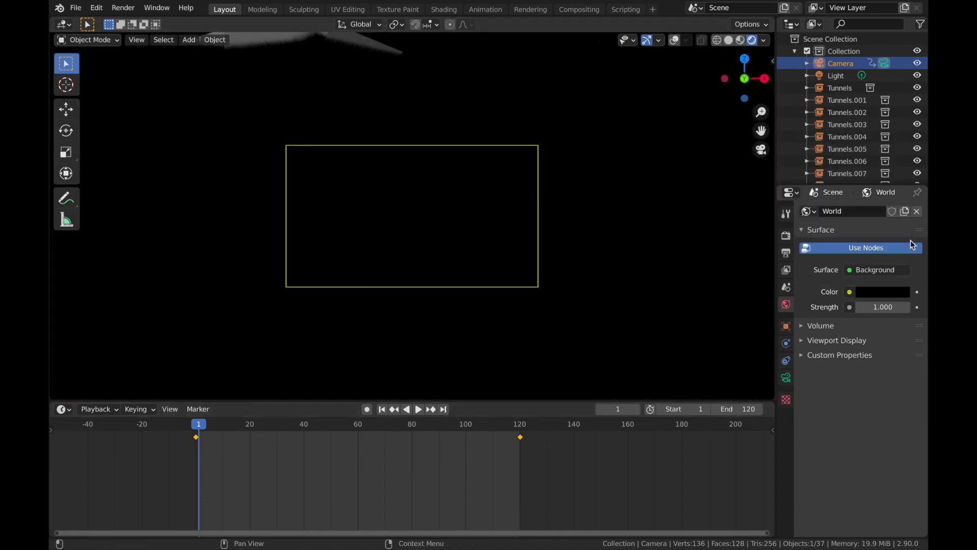
click(842, 78)
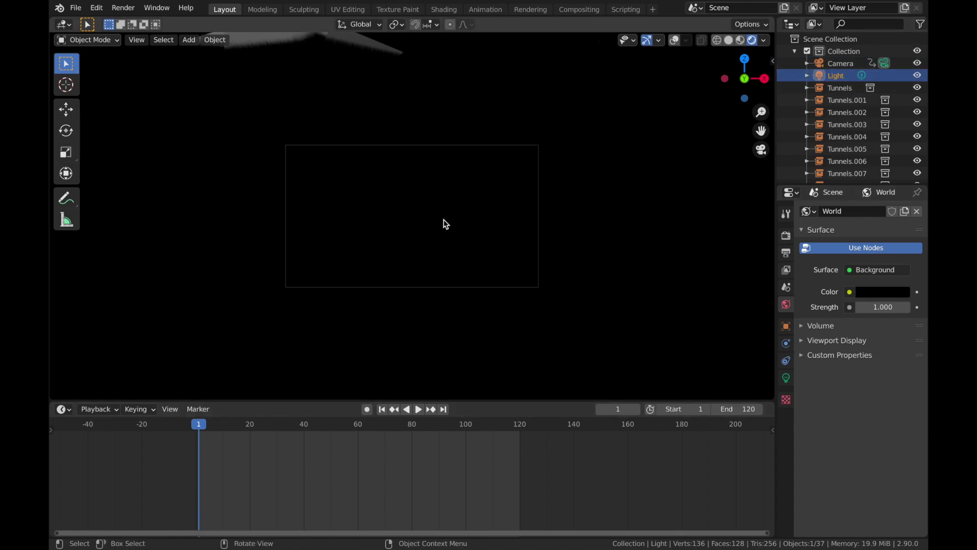
Delete the existing light, add a Point light, and move it into the Tunnels collection.
key(x)
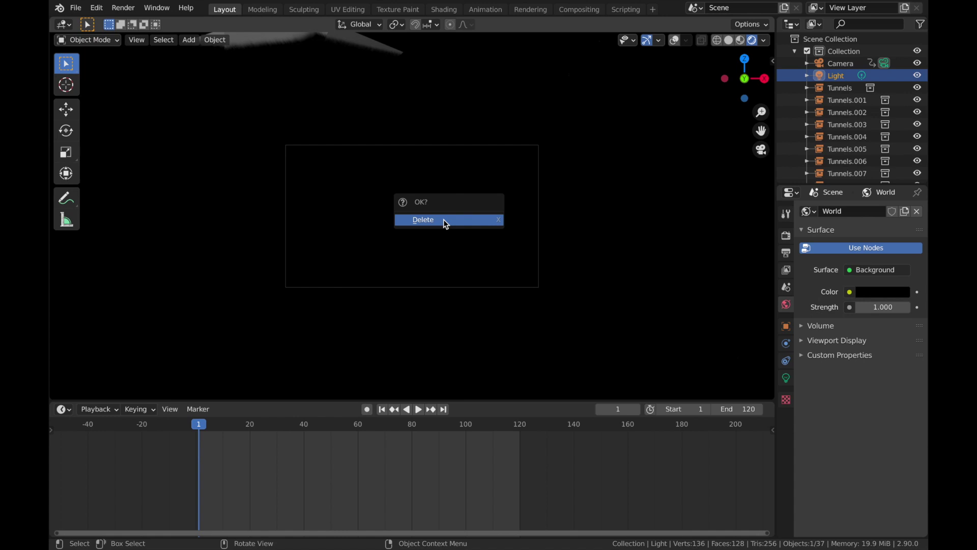
click(444, 220)
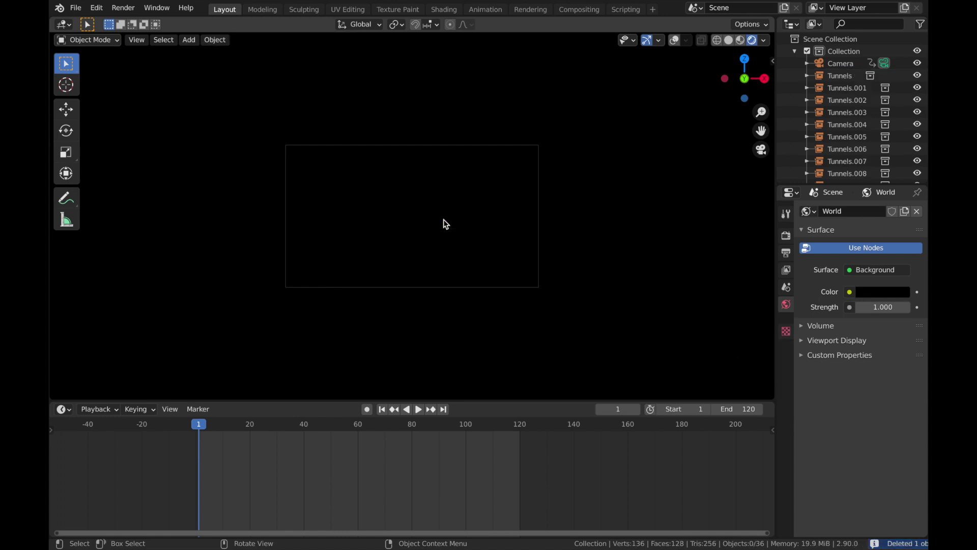
key(shift+a)
mouse_move(442, 185)
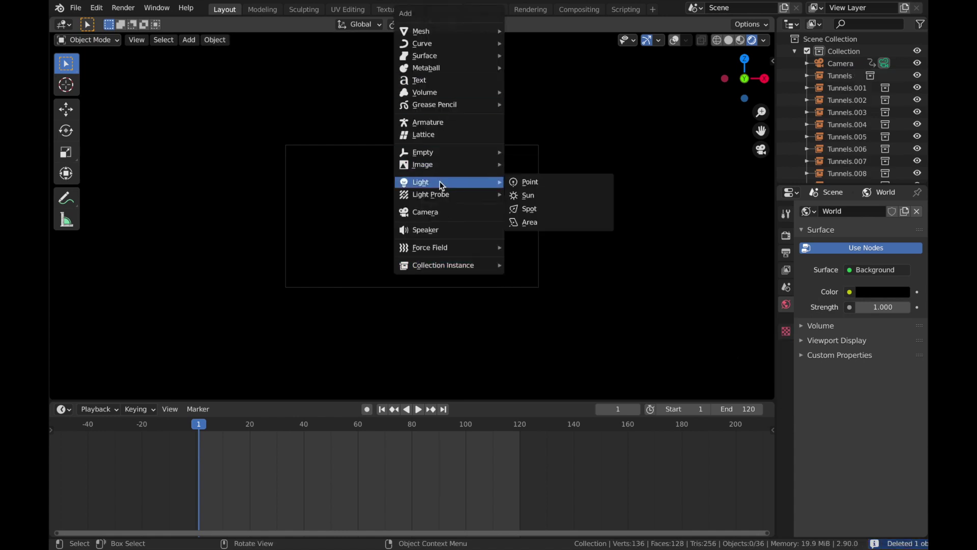
click(514, 186)
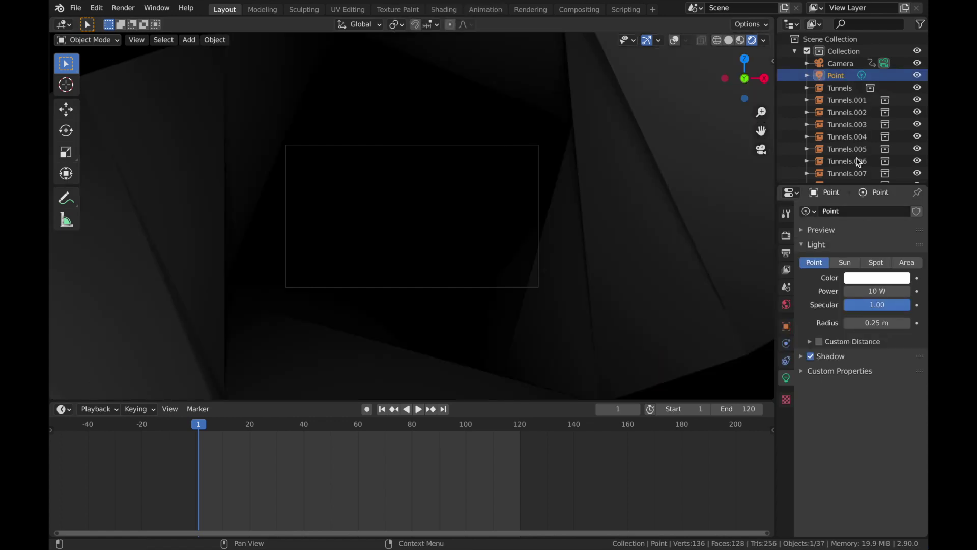
drag(836, 63, 837, 160)
scroll(833, 111, down, 5)
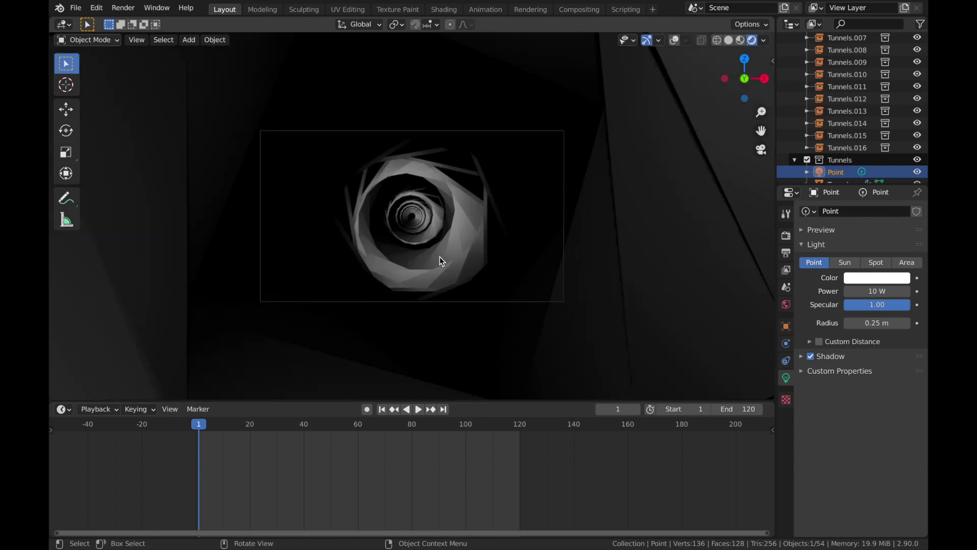
Set the point light's Power to 15 W and its Radius to 0.1 m.
drag(876, 289, 897, 291)
mouse_move(847, 323)
mouse_down()
mouse_move(830, 323)
mouse_move(849, 325)
mouse_up()
click(848, 324)
click(848, 324)
click(848, 324)
click(848, 324)
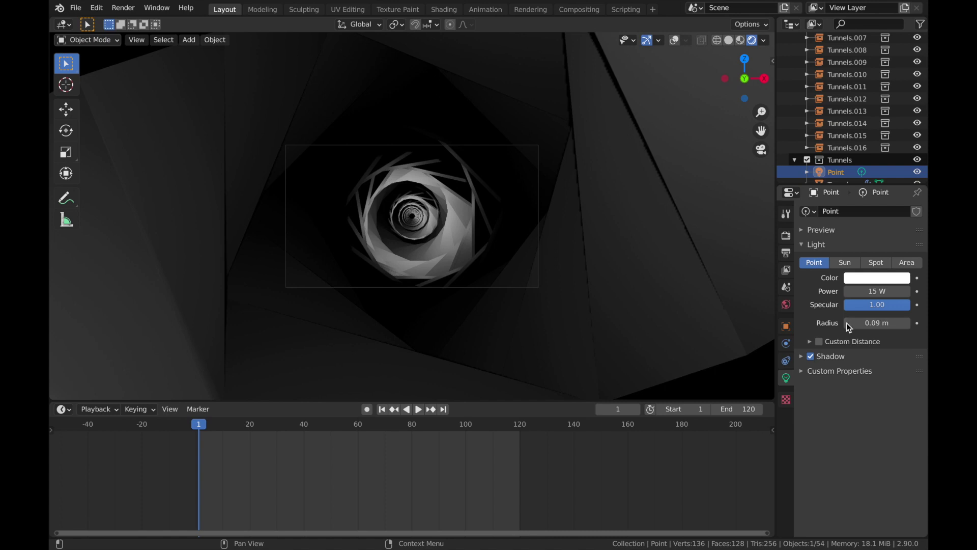
scroll(420, 218, up, 3)
Play the lit tunnel animation, then scrub it to frame 67.
key(space)
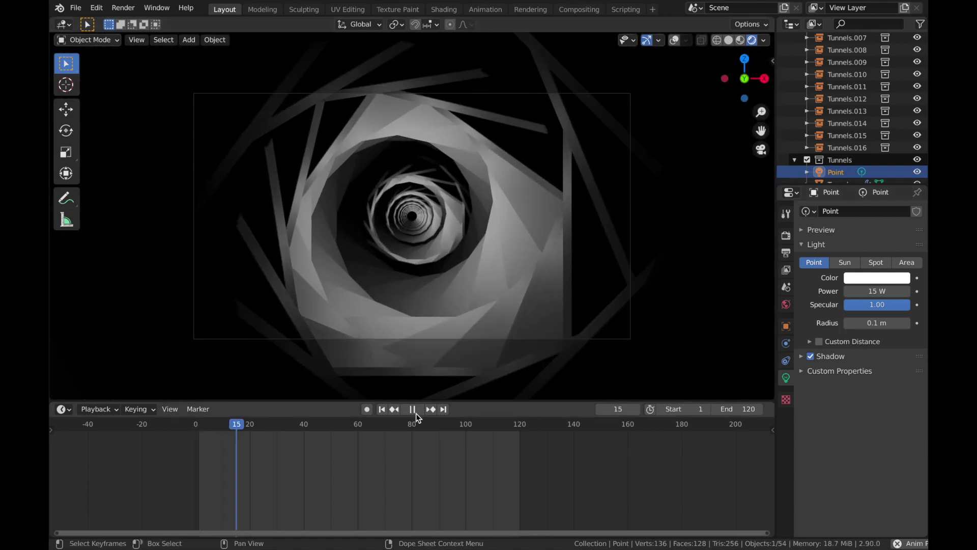
click(412, 410)
click(382, 409)
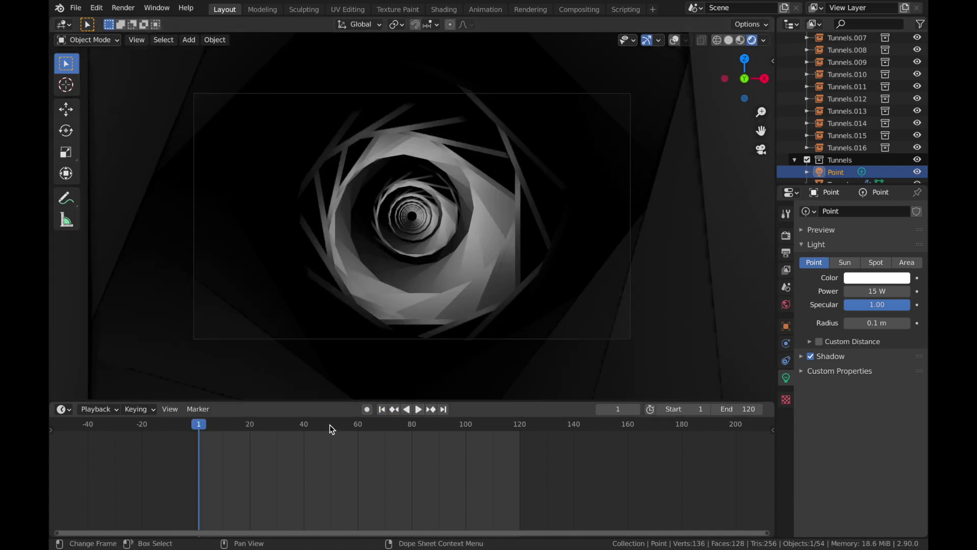
drag(331, 425, 377, 425)
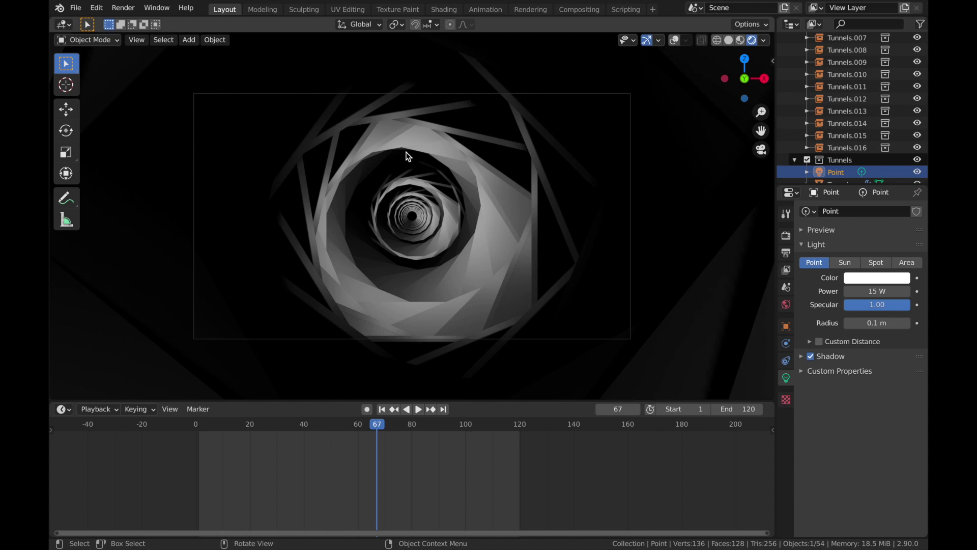
Return to Solid shading, select the camera, and go to frame 0 with its transform settings shown.
key(z)
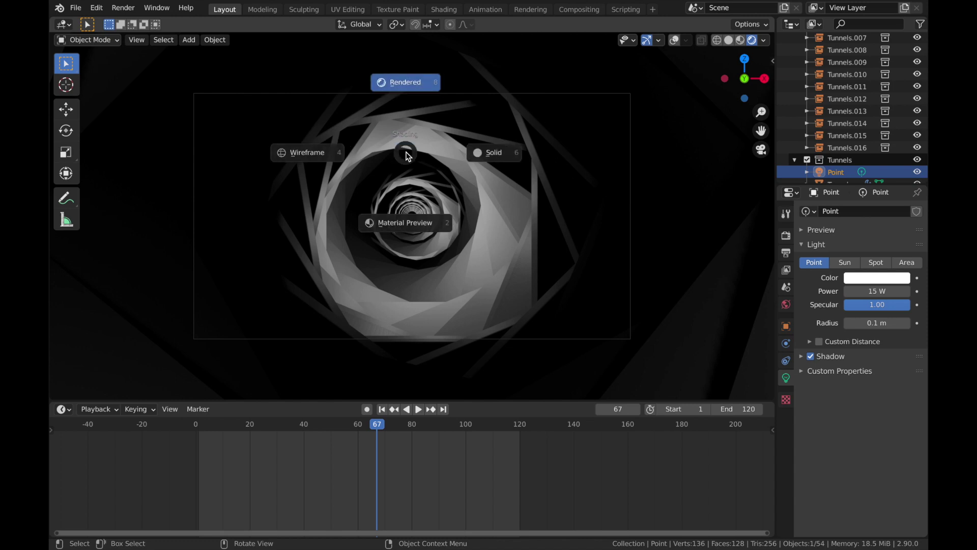
key(6)
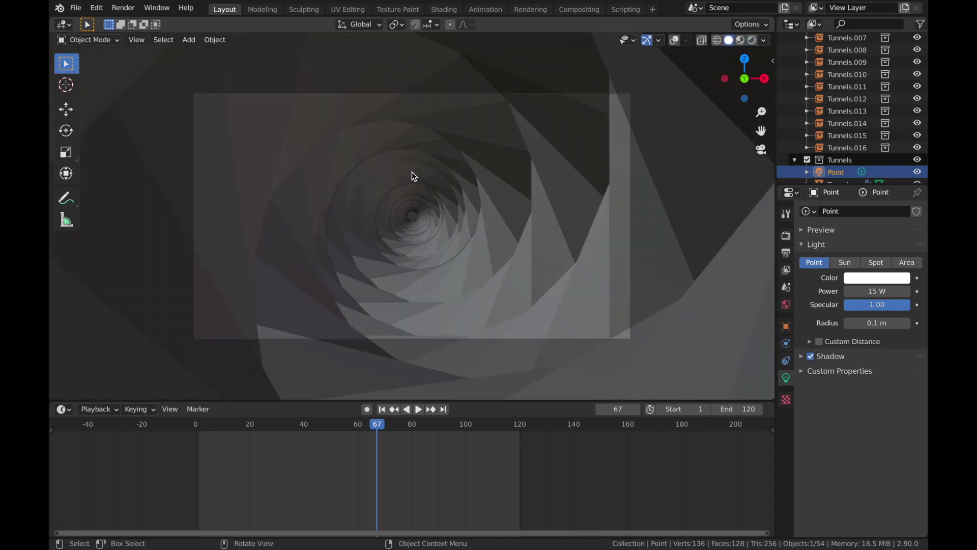
click(382, 410)
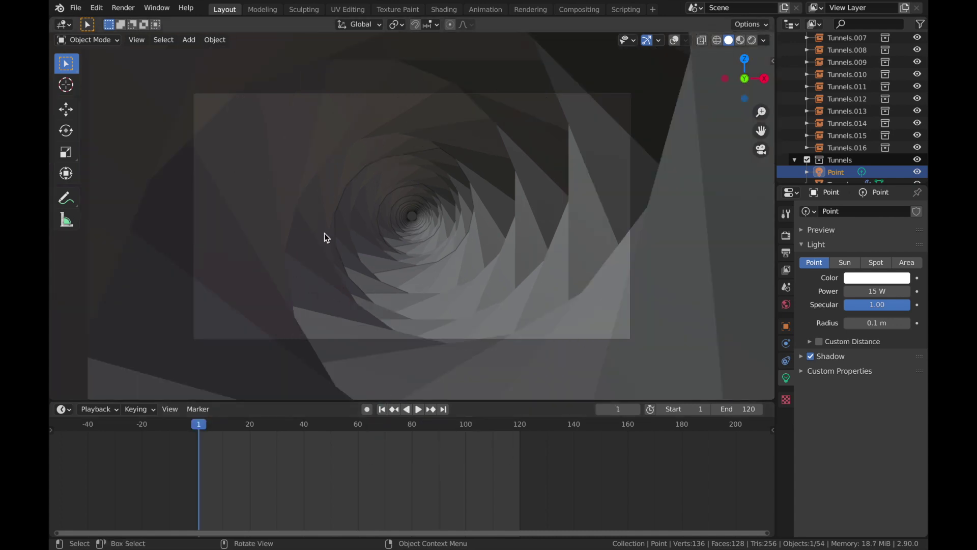
scroll(835, 114, up, 5)
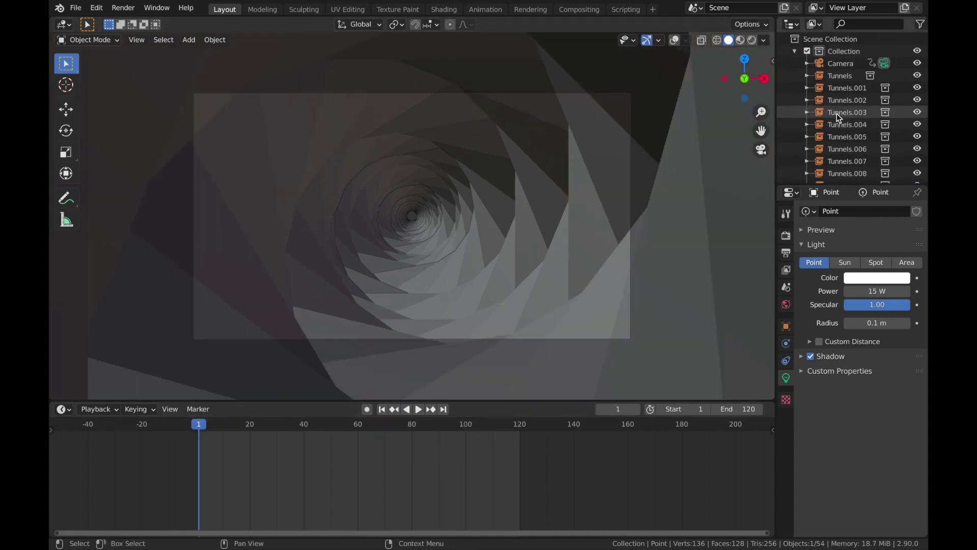
click(841, 63)
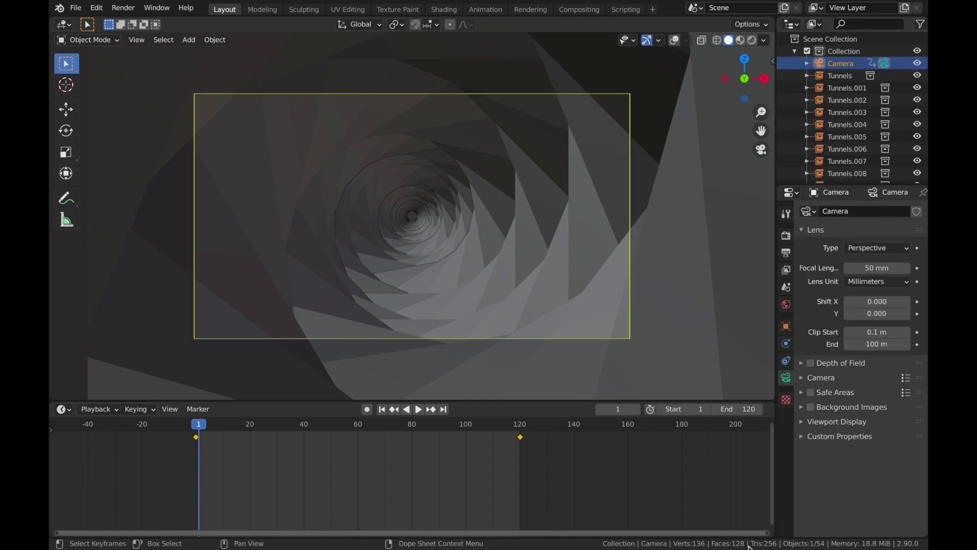
click(189, 429)
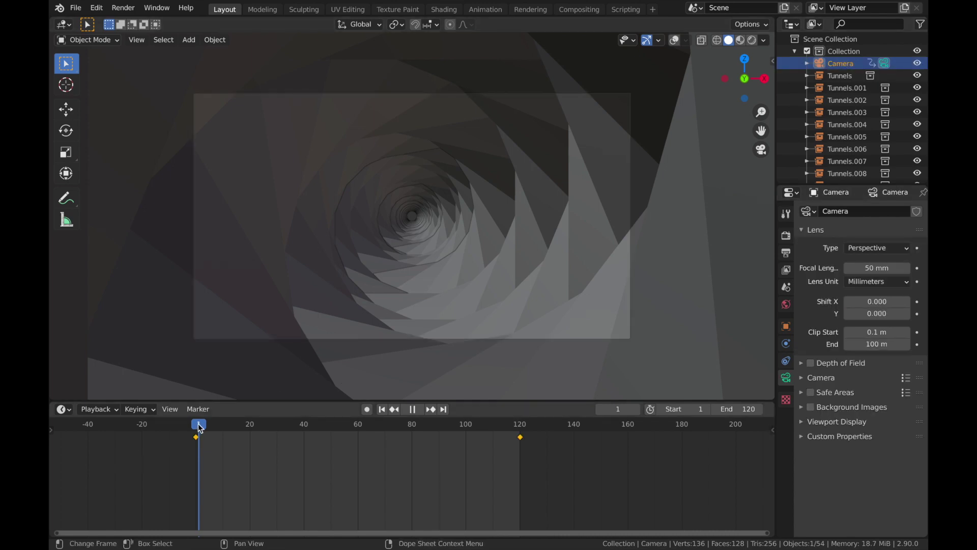
click(786, 326)
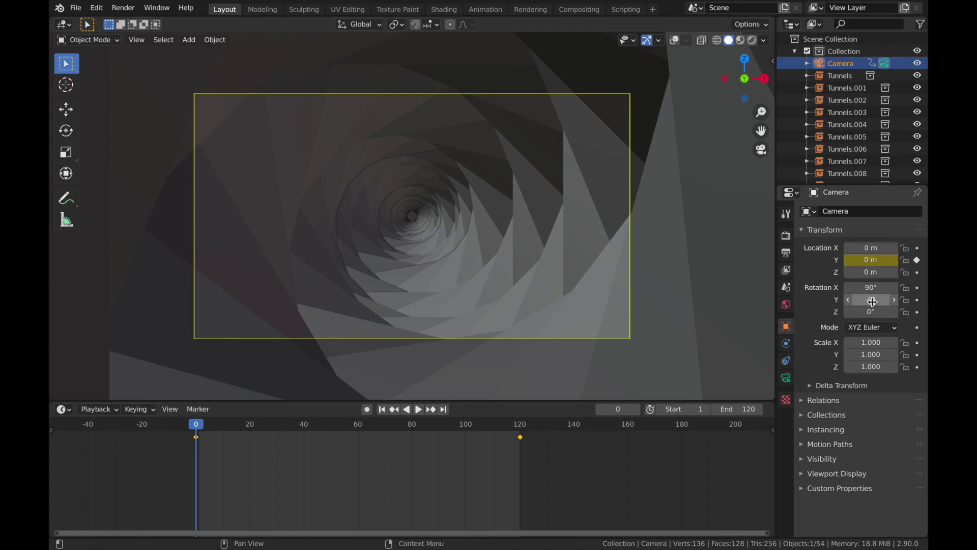
Keyframe camera Rotation Y at 0° on frame 0 and 360° on frame 120.
drag(871, 300, 896, 300)
key(ctrl+z)
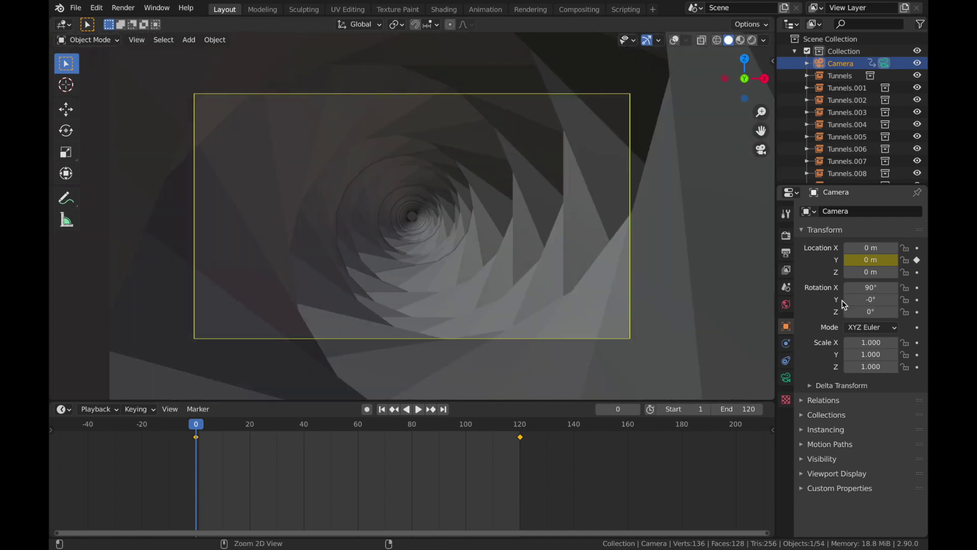
click(918, 300)
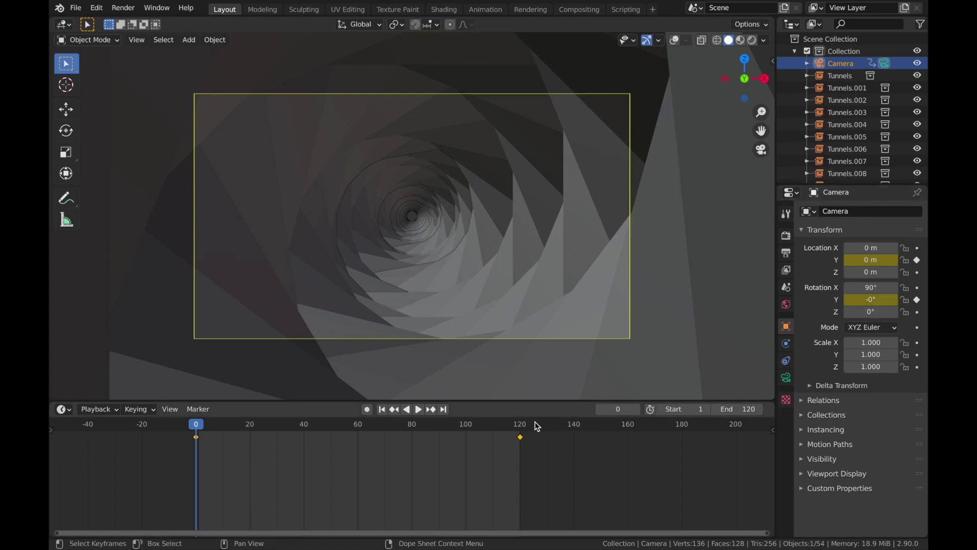
click(520, 425)
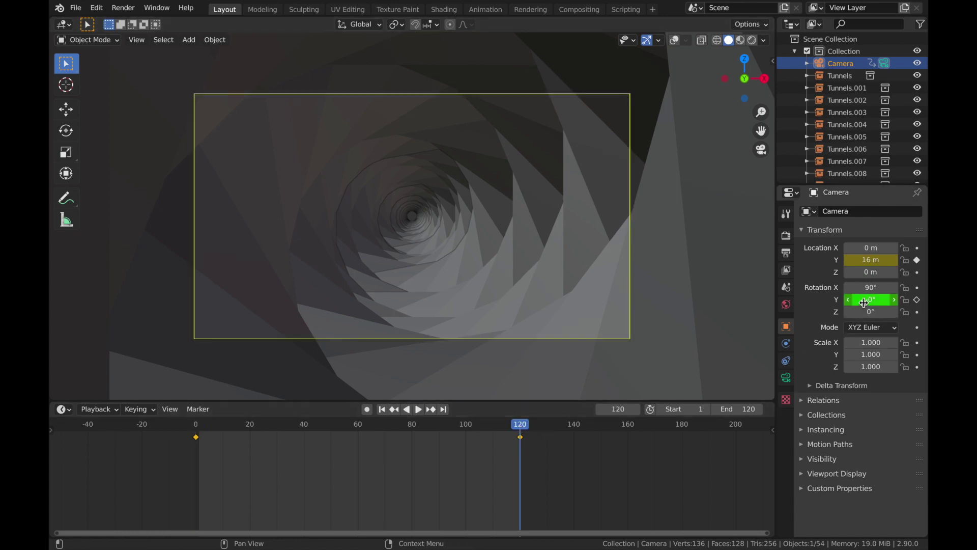
click(864, 301)
text(36)
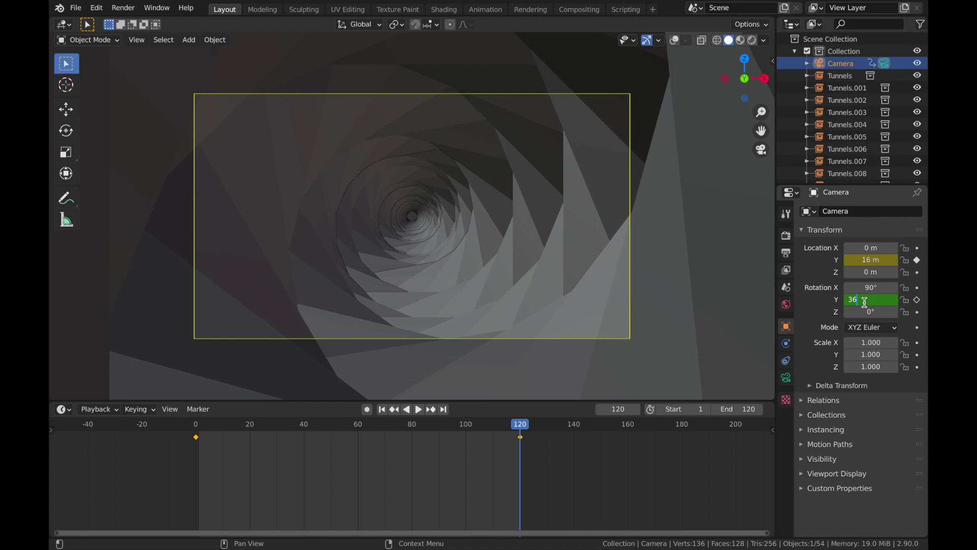
text(0)
key(Return)
click(917, 301)
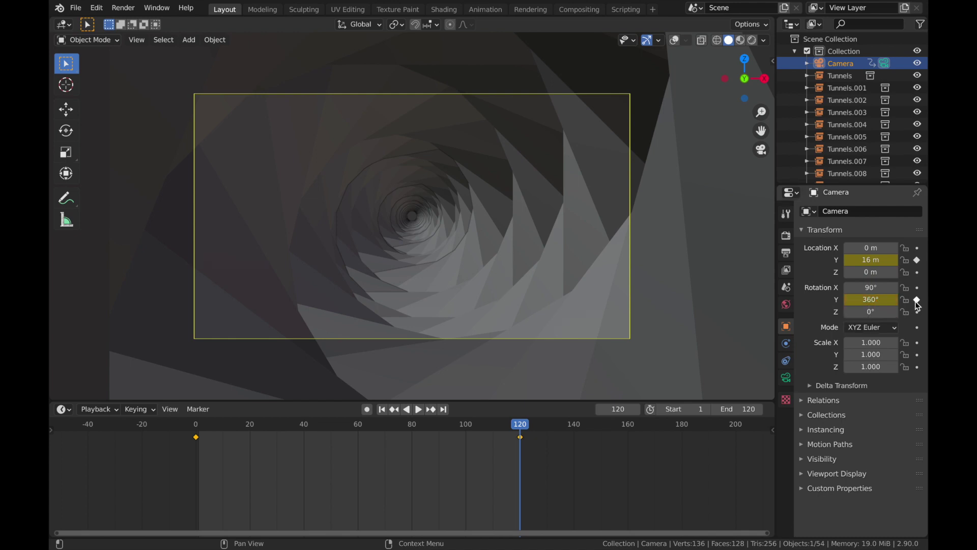
Make the rotation keyframes Linear, preview playback, and switch to Rendered shading.
key(t)
click(348, 453)
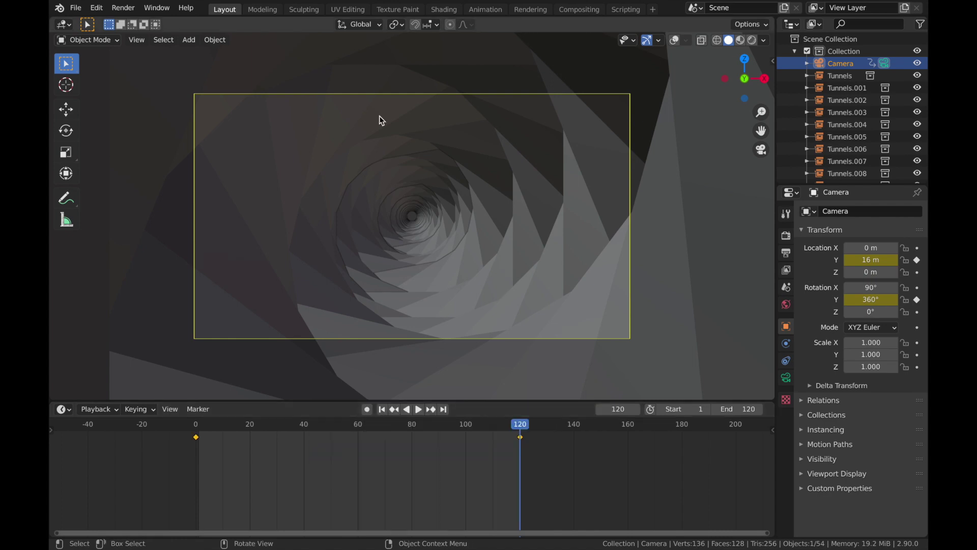
key(space)
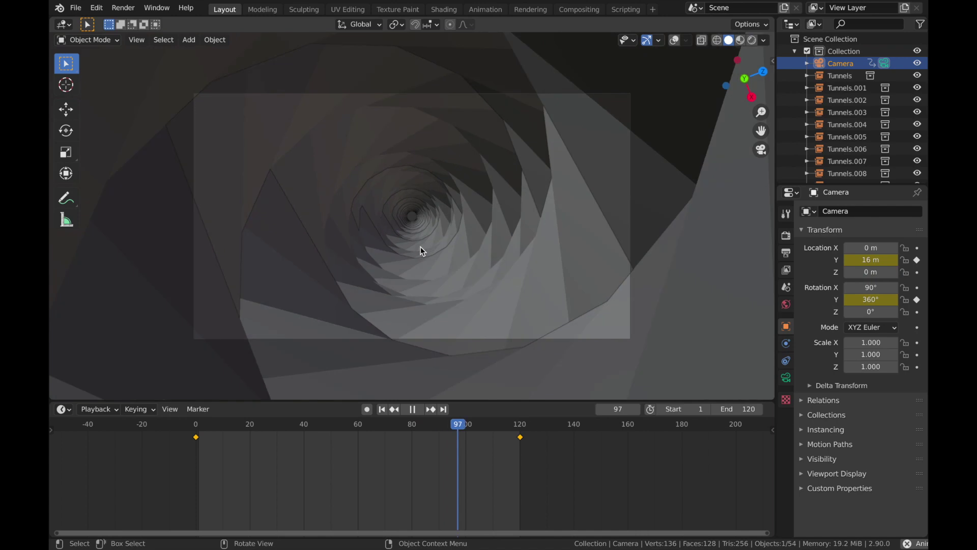
key(Escape)
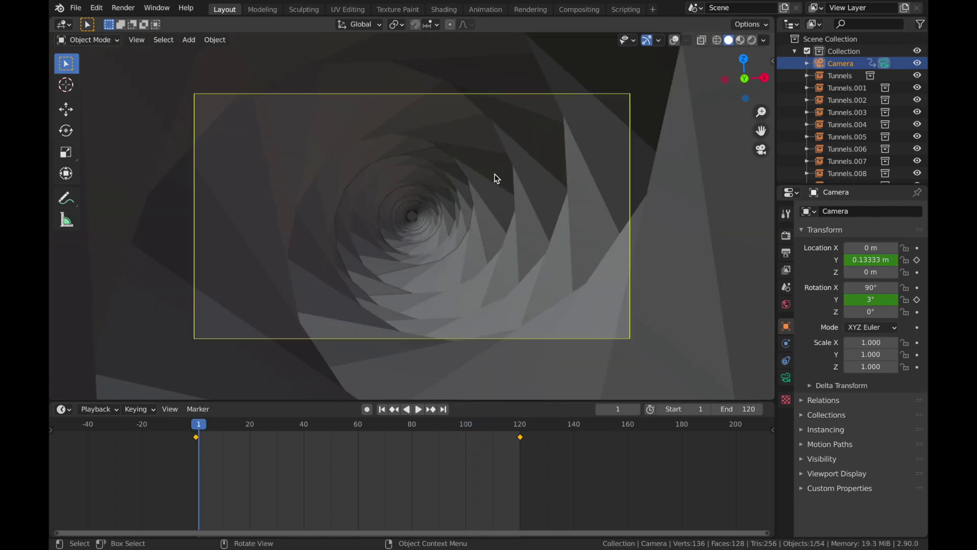
key(z)
click(408, 246)
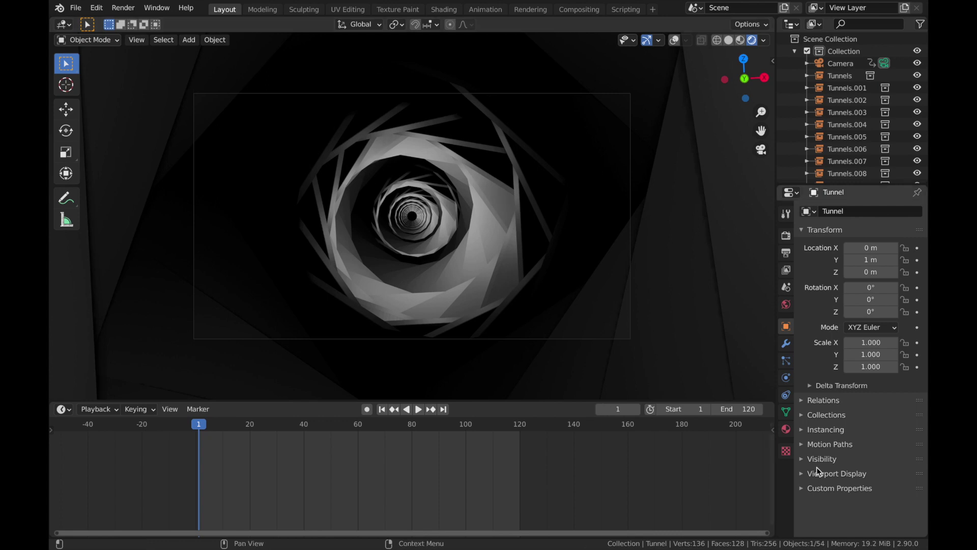
Add a Wireframe modifier to the Tunnel and untick Replace Original to keep its surfaces.
click(786, 344)
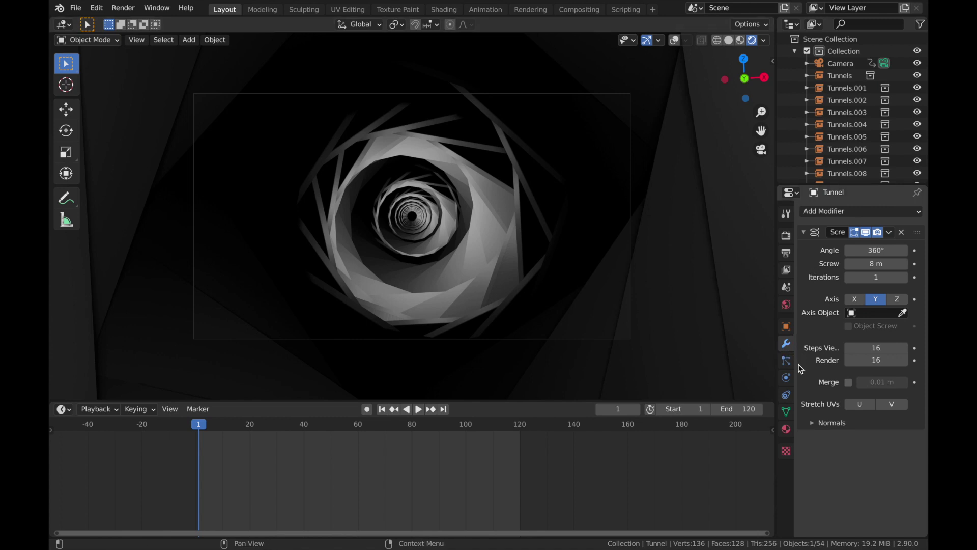
click(837, 215)
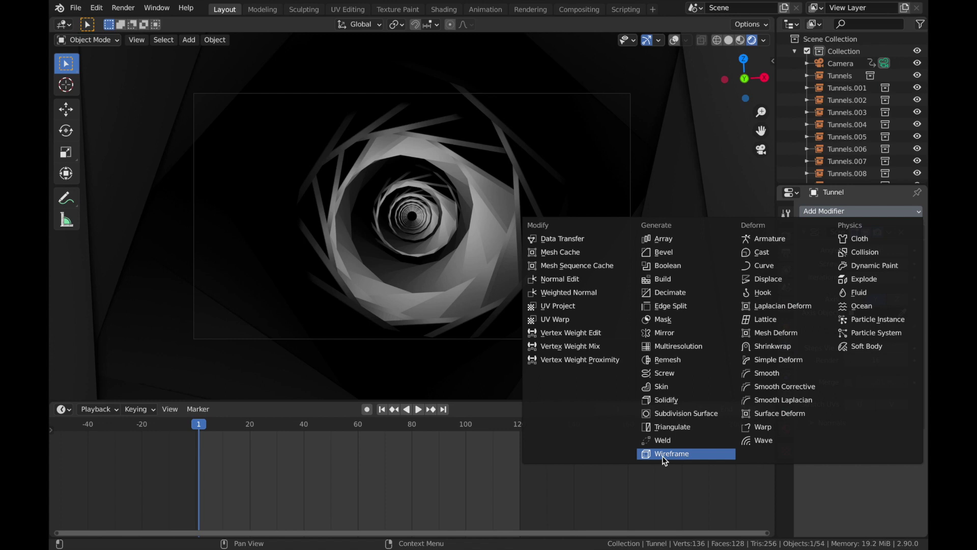
click(663, 453)
key(space)
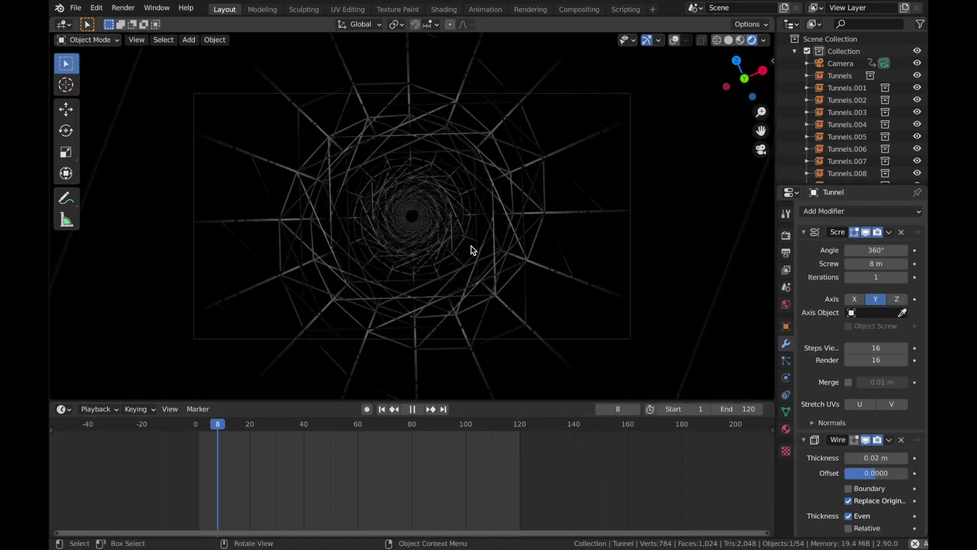
key(space)
click(382, 409)
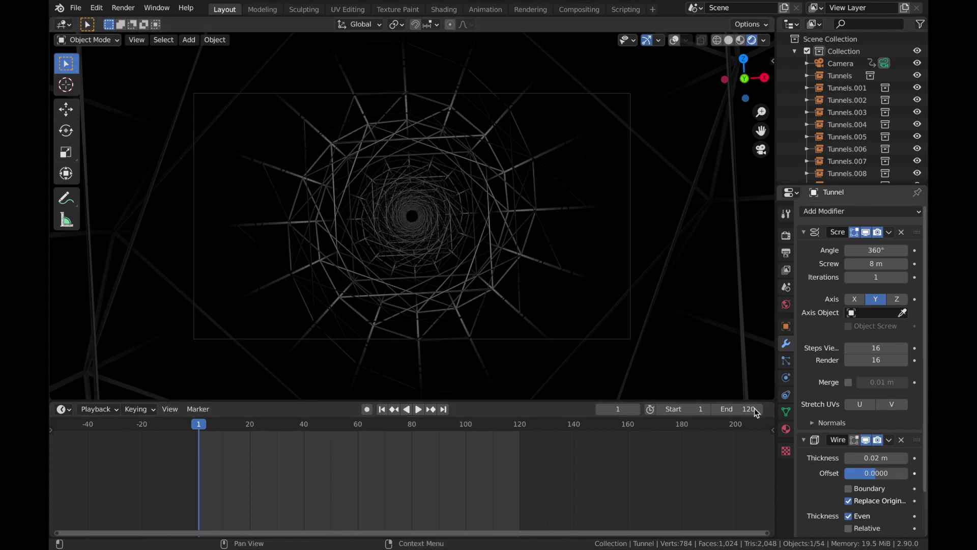
scroll(854, 491, down, 1)
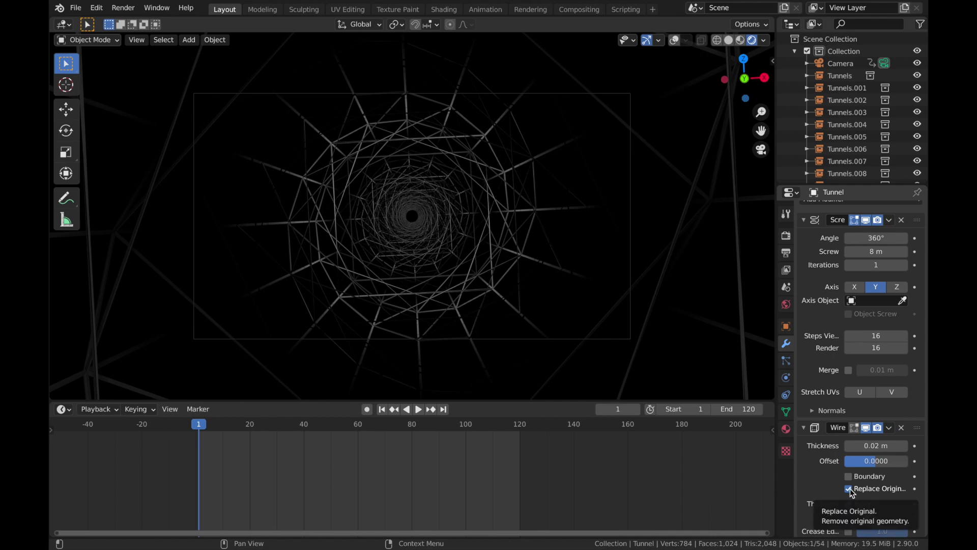
click(848, 489)
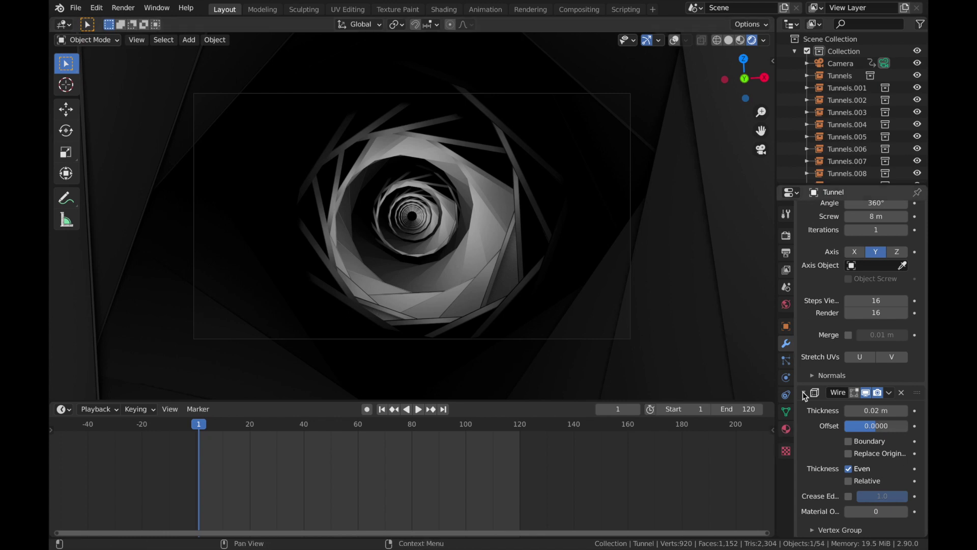
Create a new Tunnel material with a darker base colour, Metallic 1.000 and Roughness 0.434.
click(788, 432)
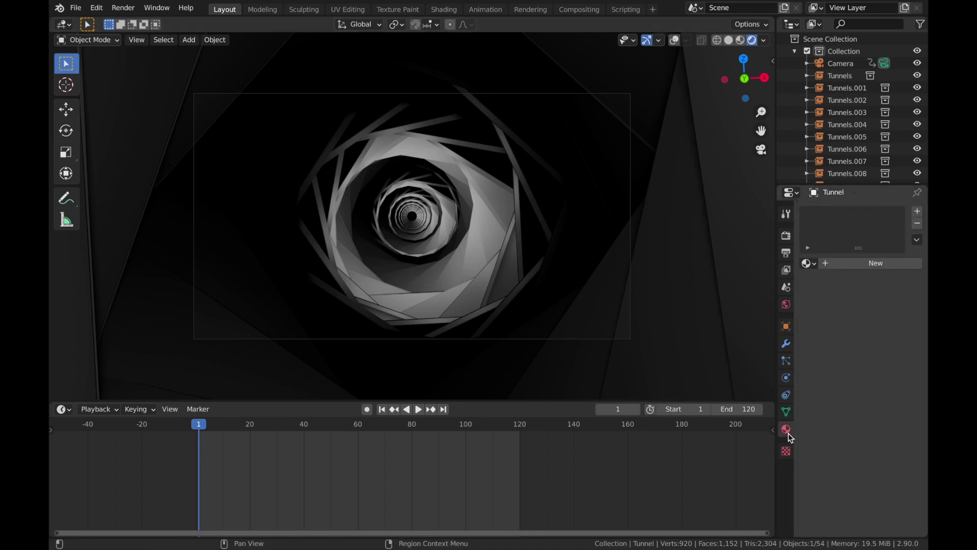
click(834, 264)
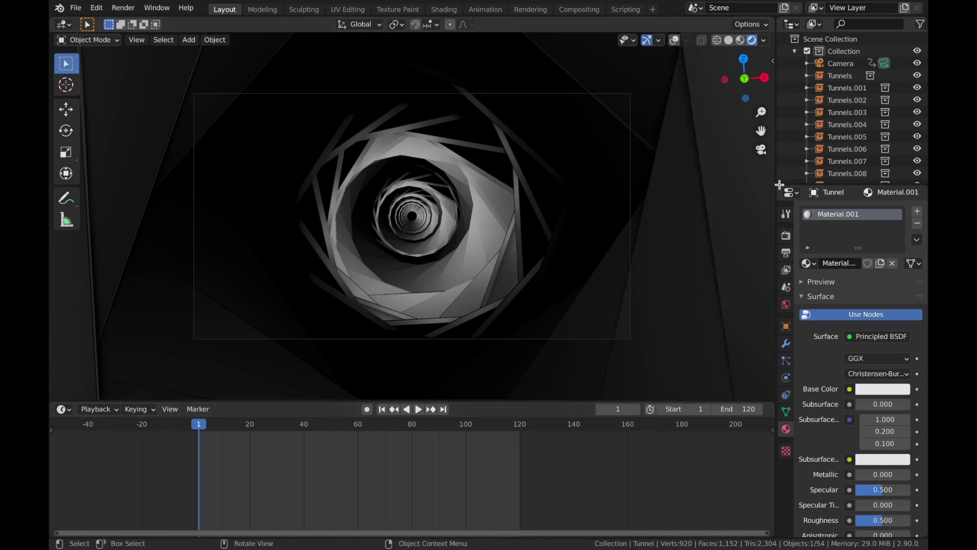
click(863, 390)
drag(865, 358, 825, 359)
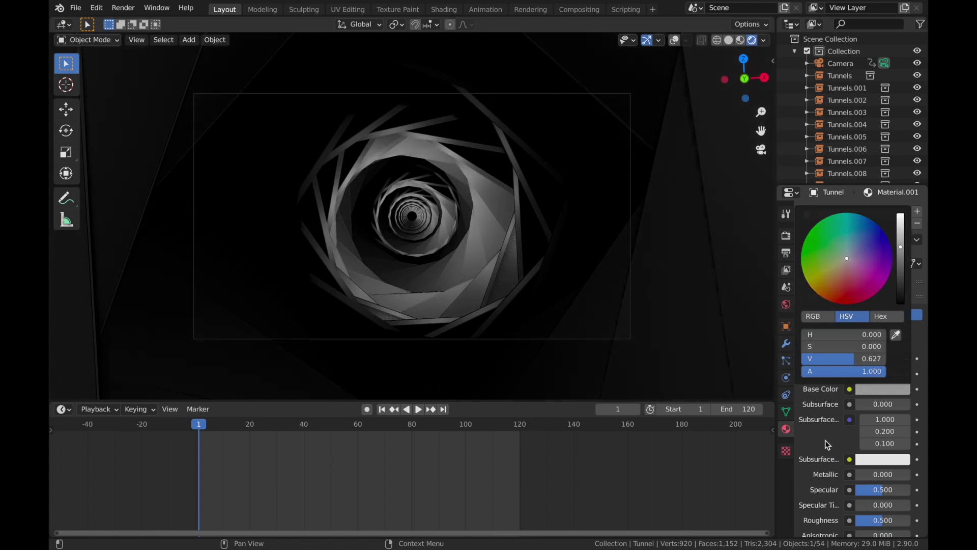
double_click(883, 473)
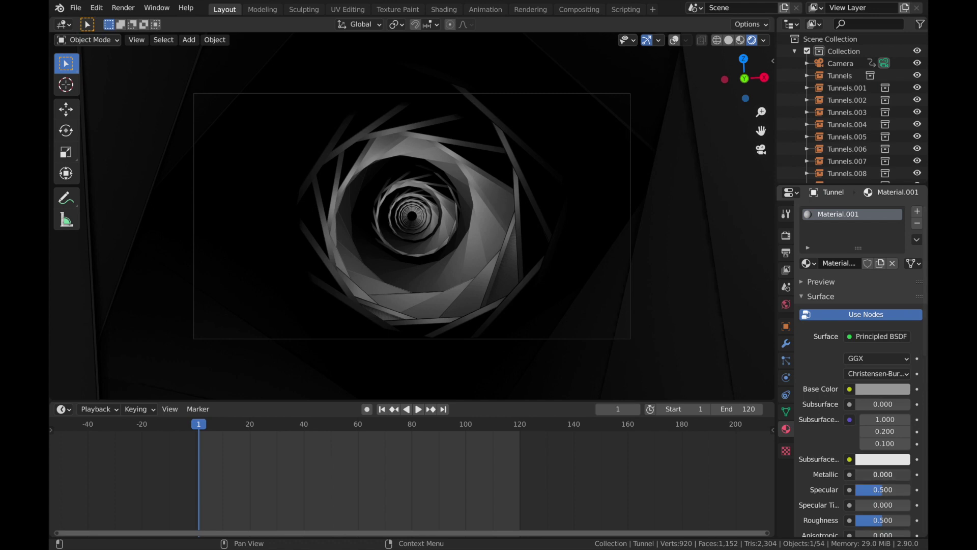
text(1)
key(Return)
scroll(879, 514, down, 1)
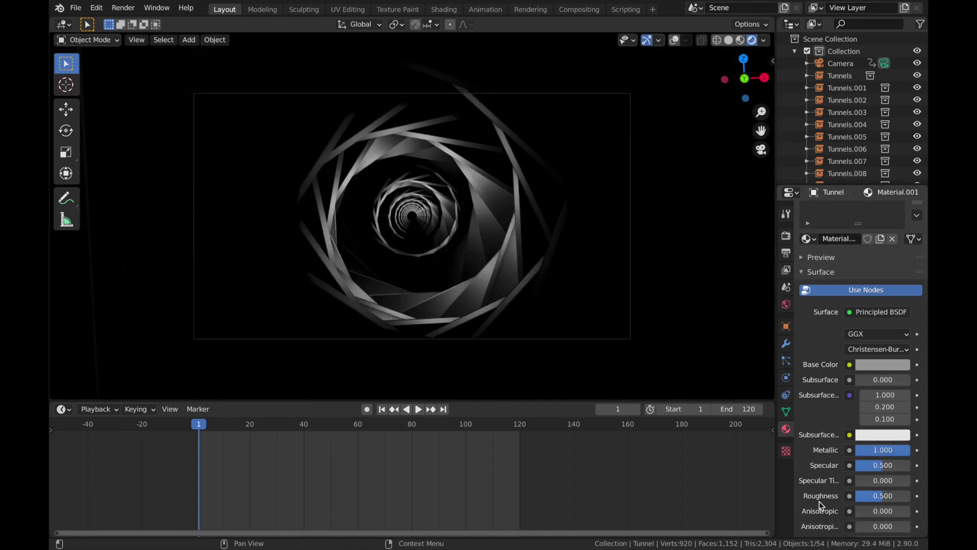
drag(883, 495, 856, 495)
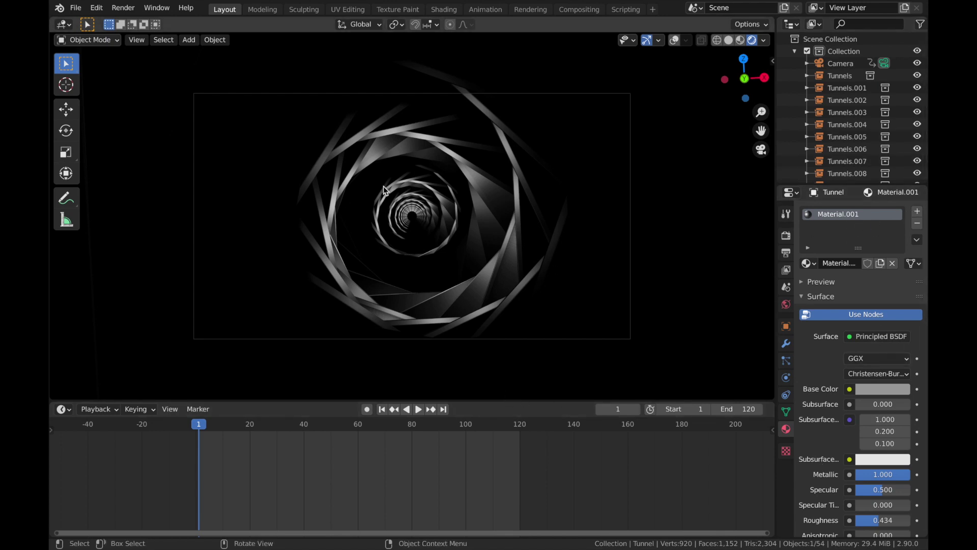
Give the tunnel a second material slot holding a new Material.002 set to an Emission shader.
click(918, 213)
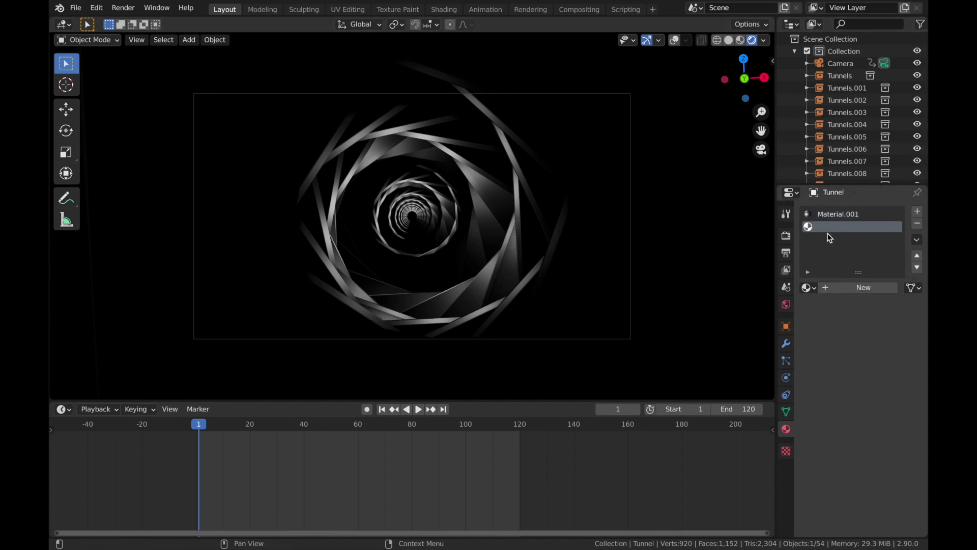
click(833, 289)
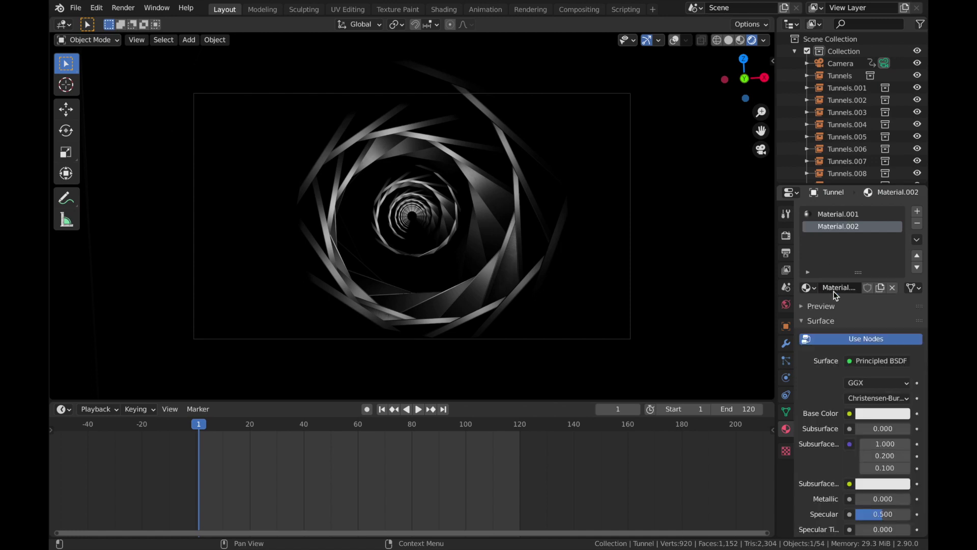
click(864, 364)
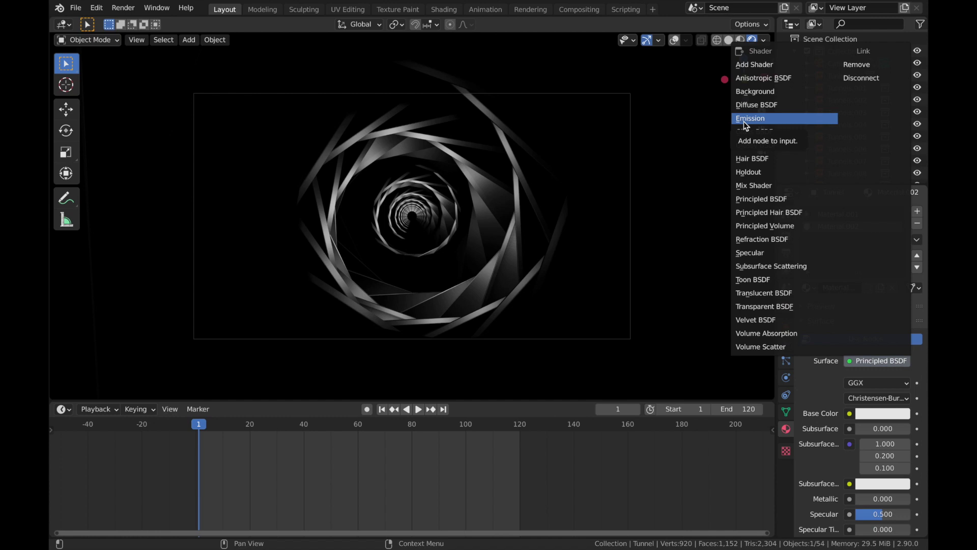
click(745, 120)
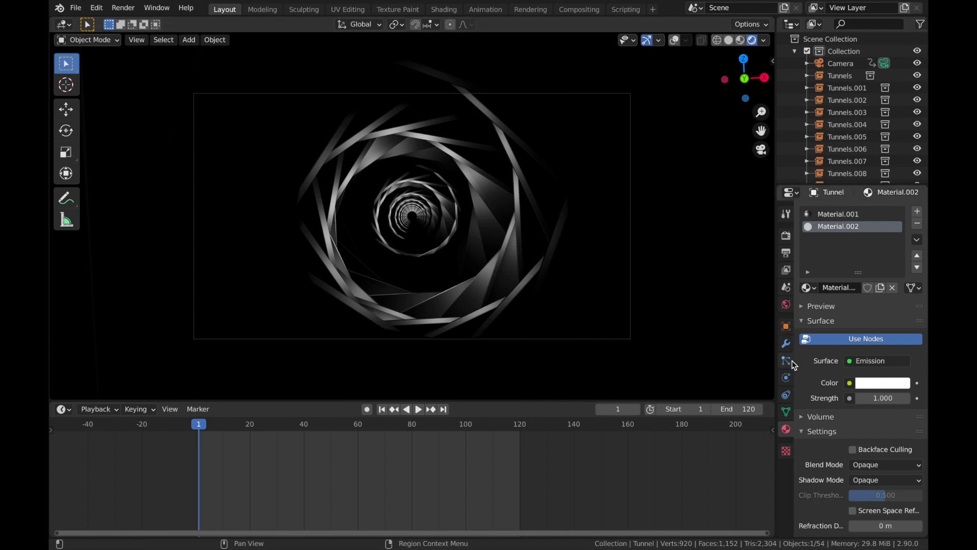
click(786, 345)
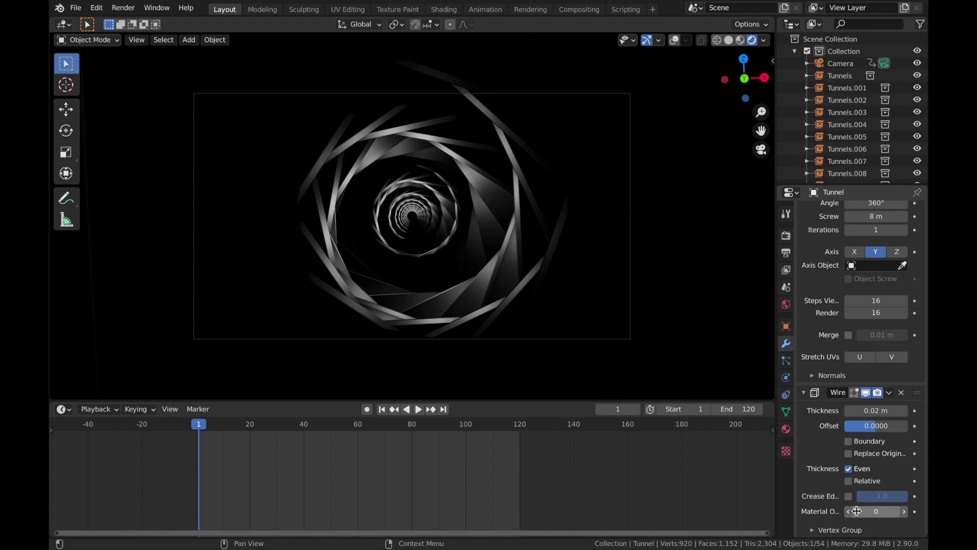
Set the Wireframe Material Offset to 1 and make Material.002's emission colour cyan.
click(904, 511)
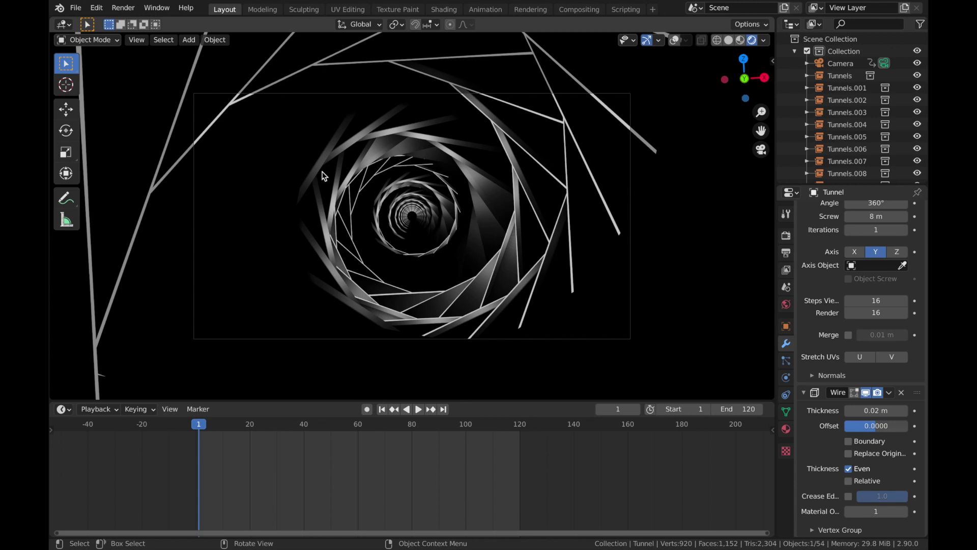
click(785, 429)
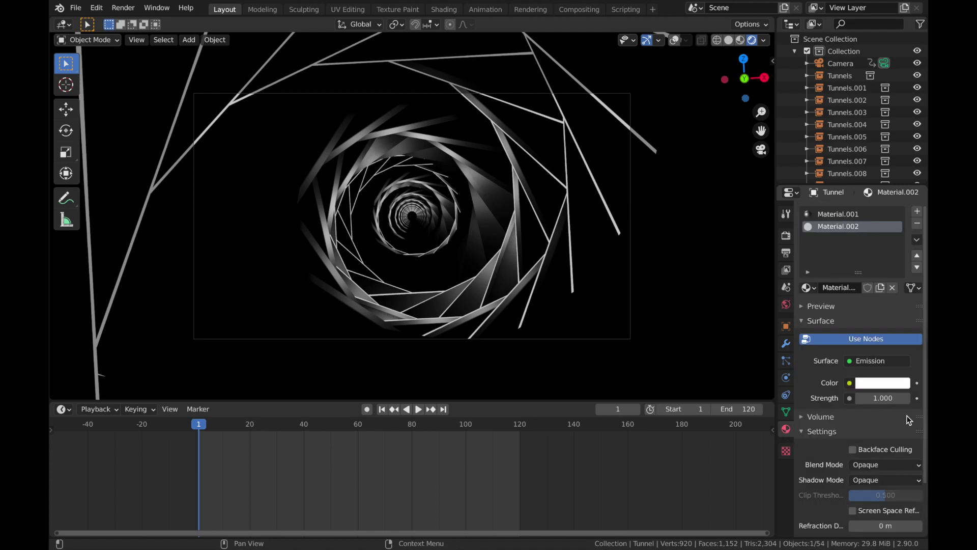
click(871, 389)
drag(847, 252, 845, 207)
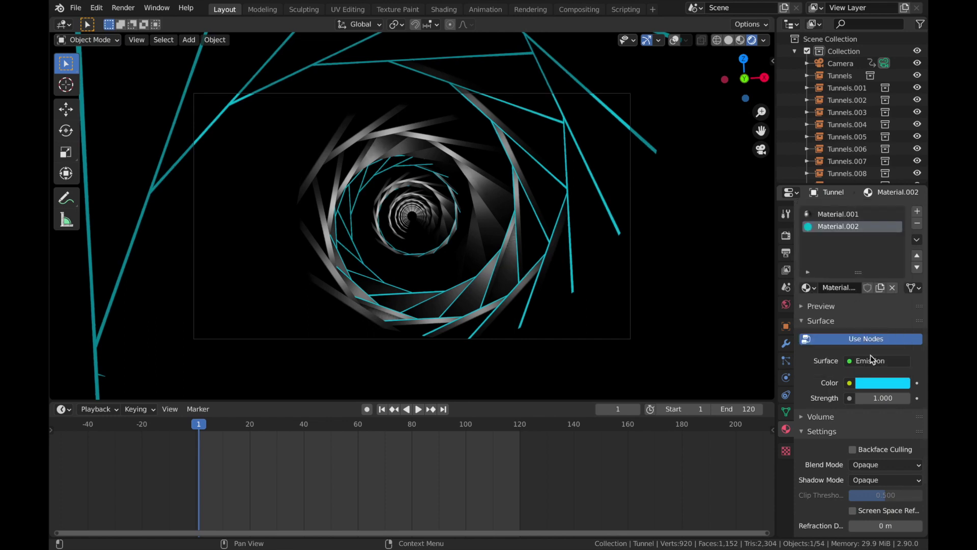
Set the emission Strength to 20.
double_click(879, 397)
key(BackSpace)
key(BackSpace)
key(BackSpace)
text(20)
key(Return)
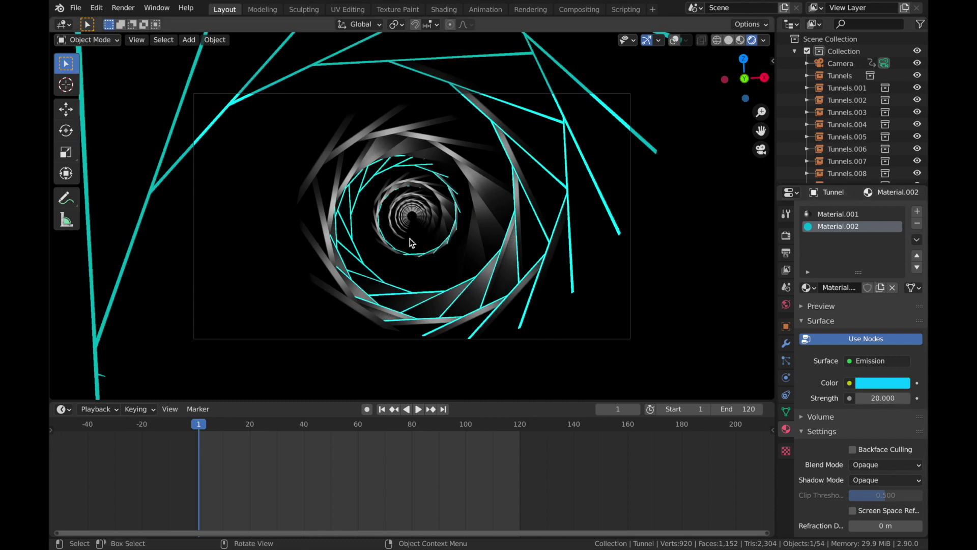
scroll(438, 297, up, 1)
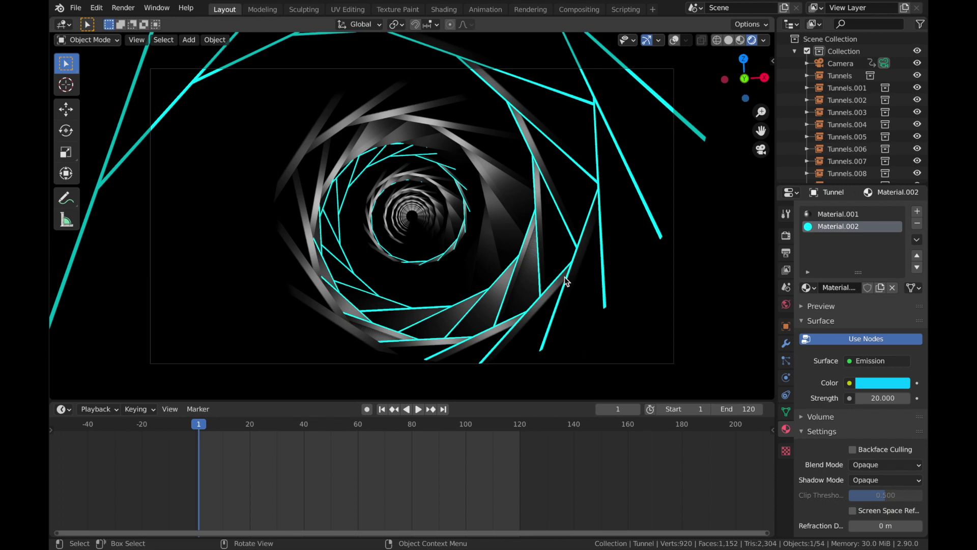
In Eevee render settings, enable Ambient Occlusion, Bloom at intensity 0.011, Screen Space Reflections and Motion Blur.
click(787, 236)
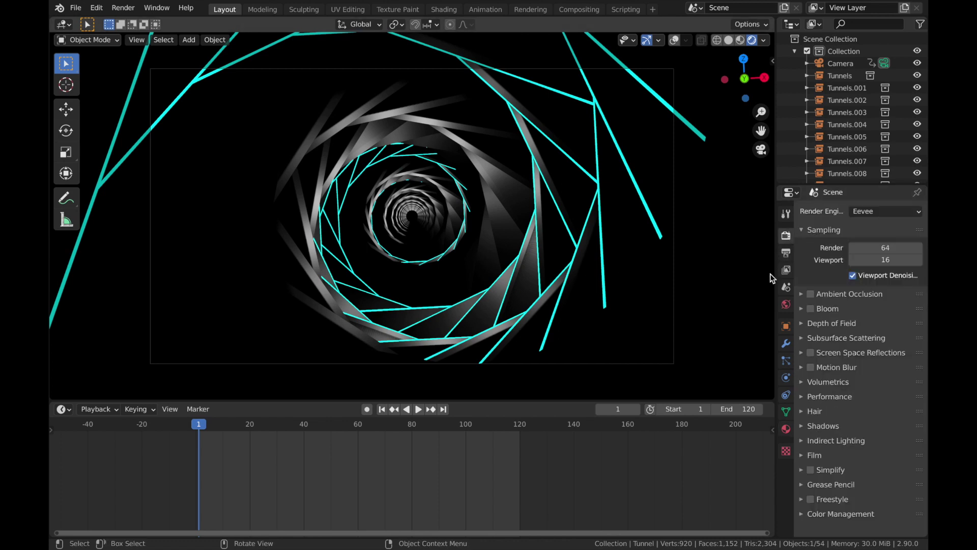
click(811, 294)
click(810, 308)
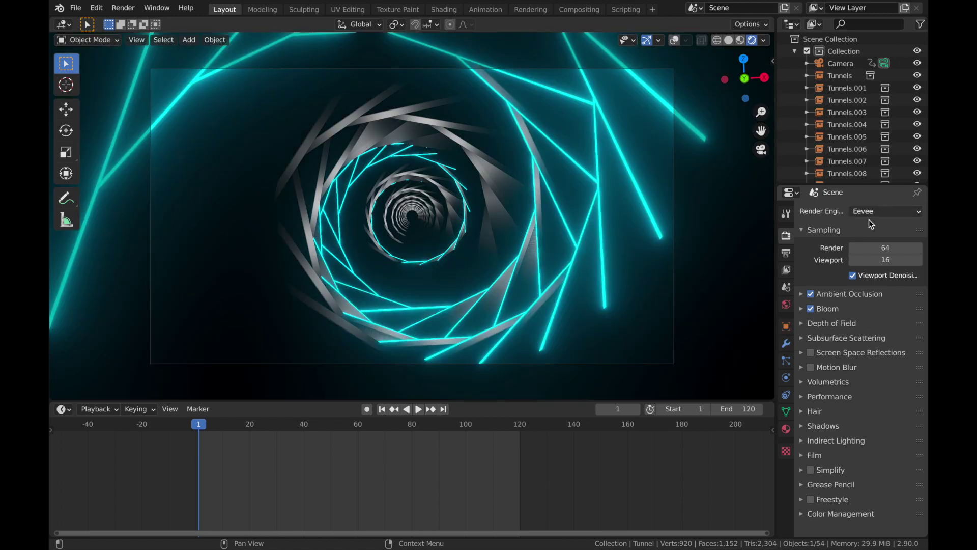
click(802, 308)
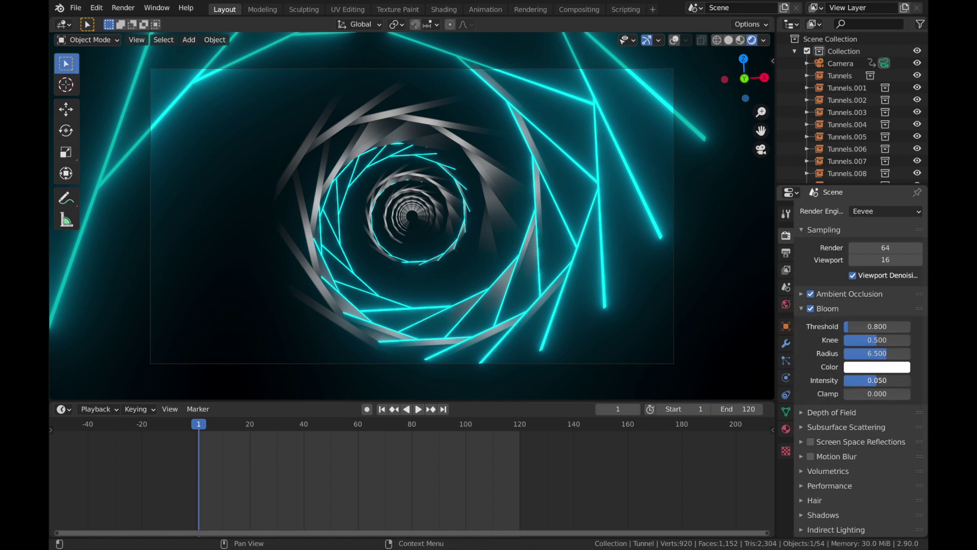
drag(877, 380, 853, 380)
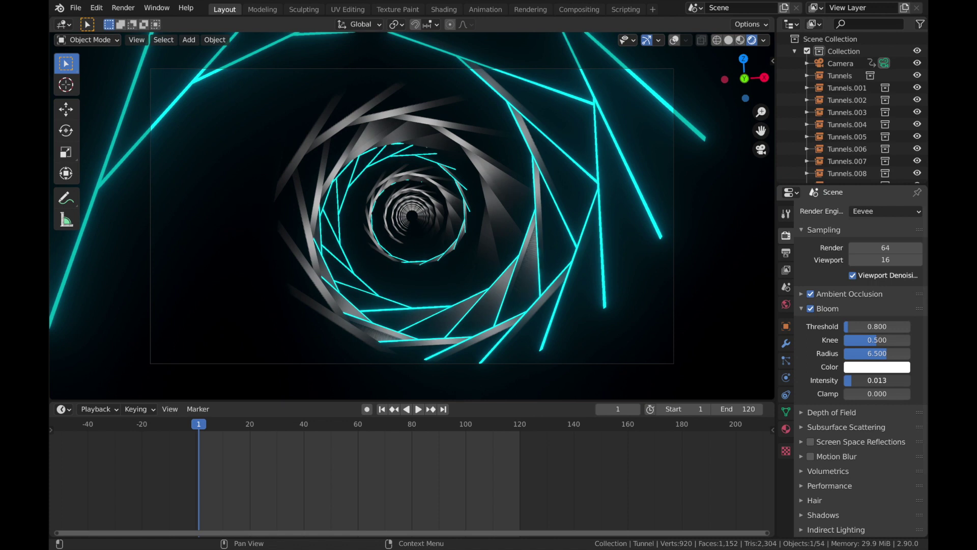
drag(854, 380, 852, 380)
click(812, 442)
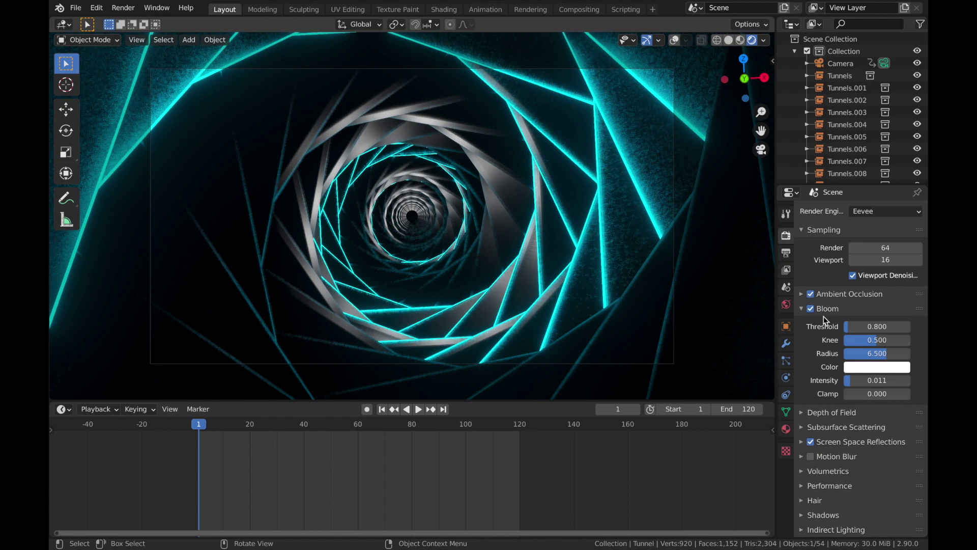
click(812, 457)
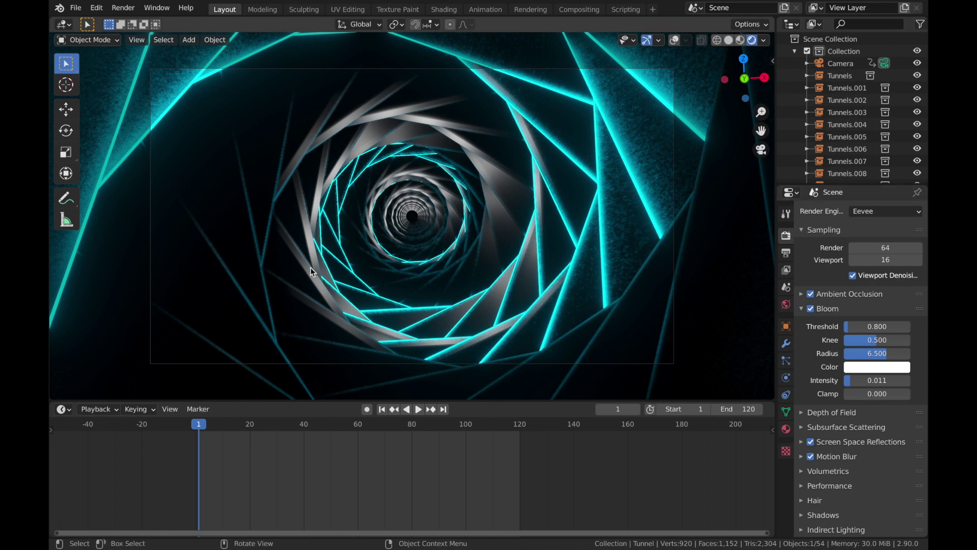
Split the 3D view and make the new area a Shader Editor with the sidebar hidden.
click(786, 429)
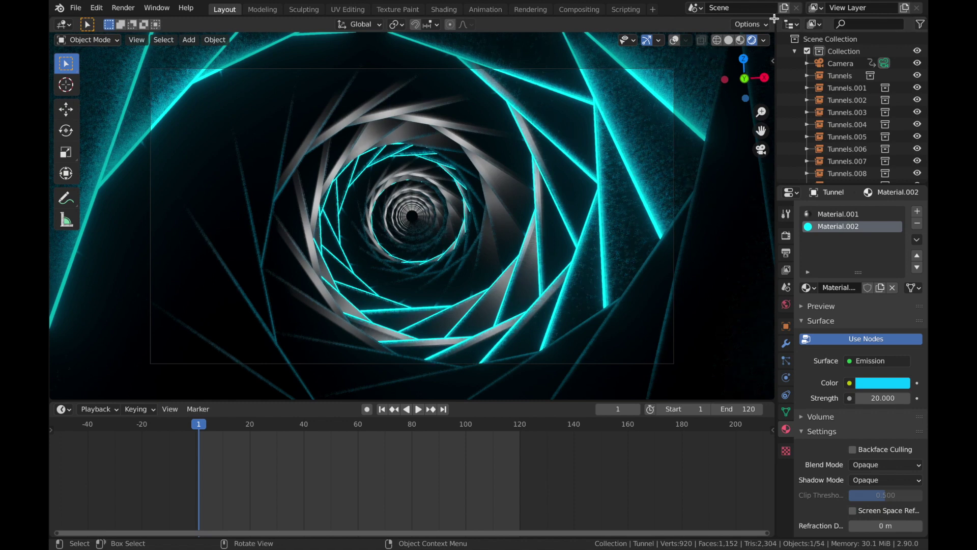
mouse_move(774, 18)
mouse_down()
mouse_move(521, 102)
mouse_move(426, 115)
mouse_move(438, 115)
mouse_up()
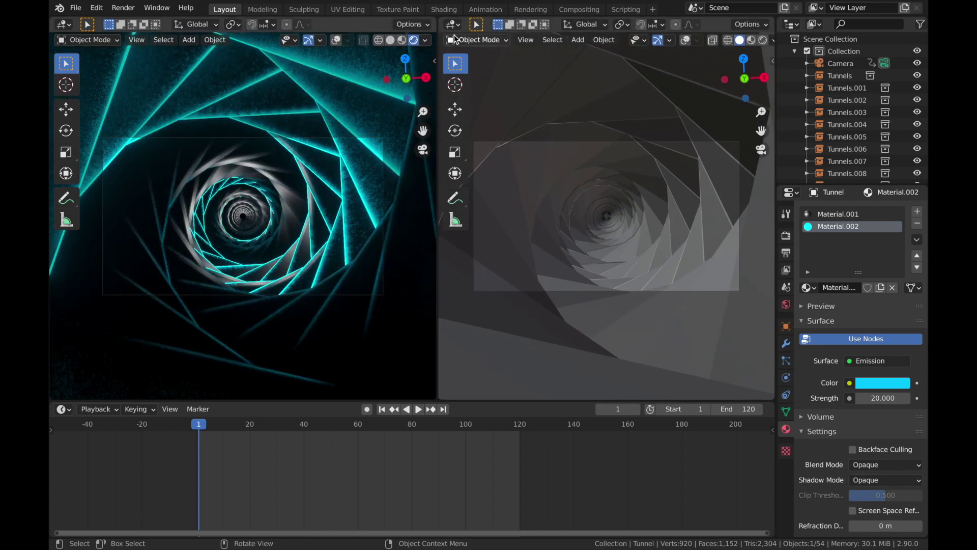
click(453, 24)
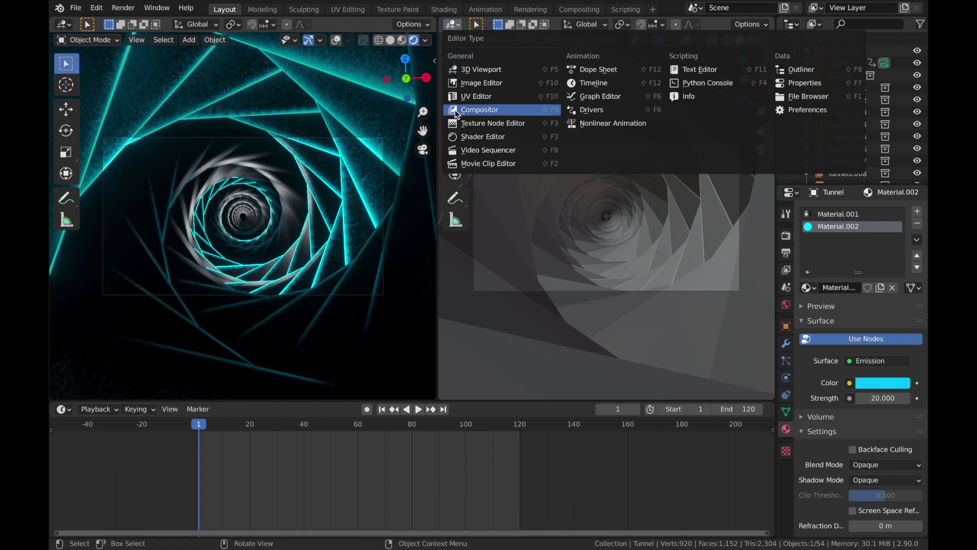
click(475, 140)
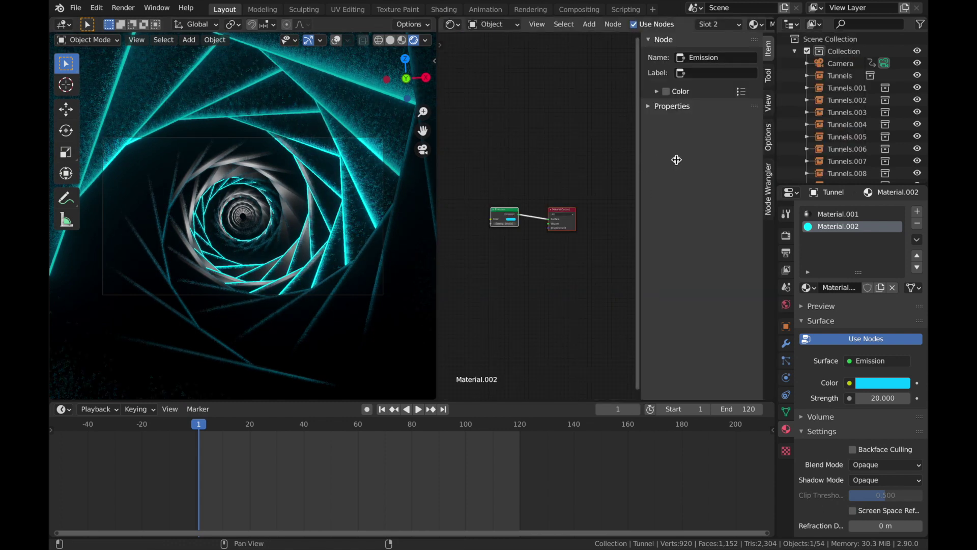
key(n)
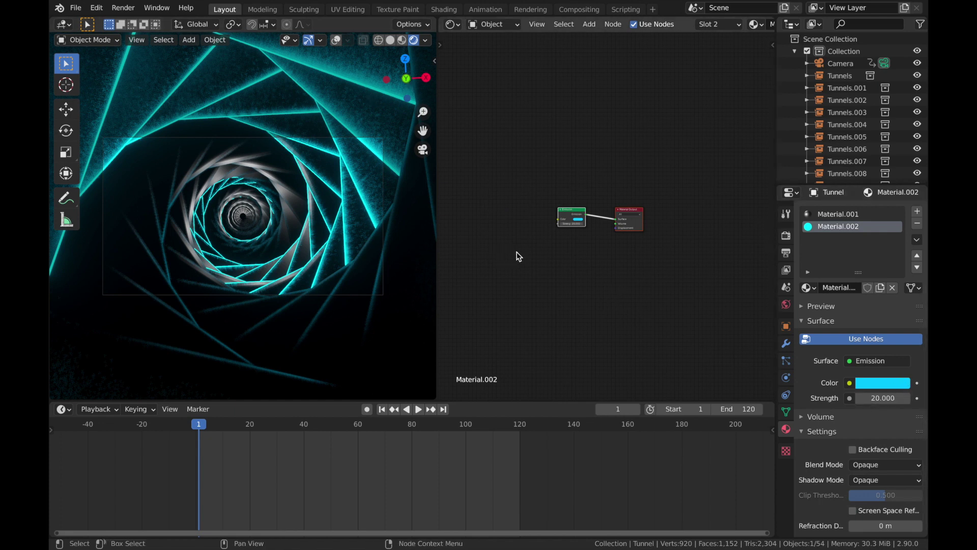
Try pink and blue for the Emission node colour, then settle back on cyan.
scroll(519, 255, up, 2)
click(559, 302)
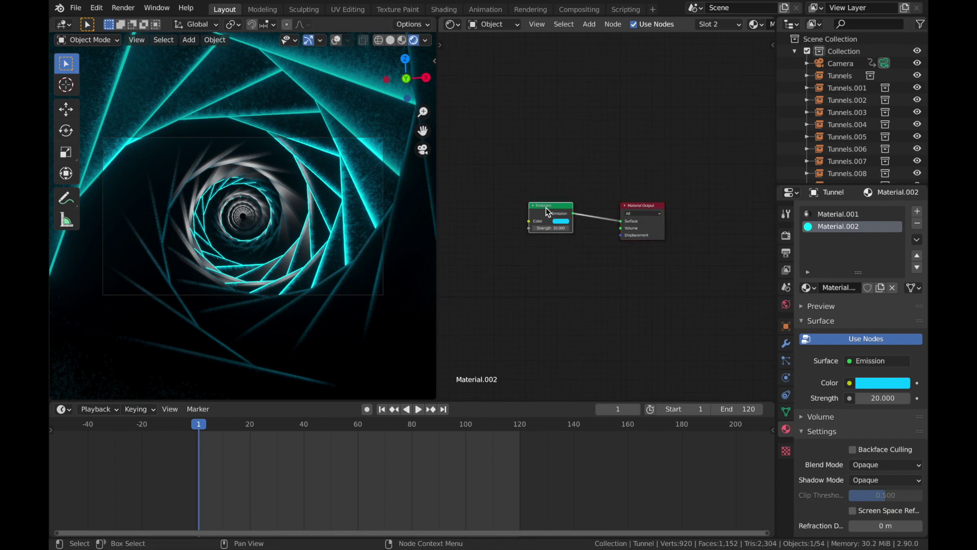
click(564, 222)
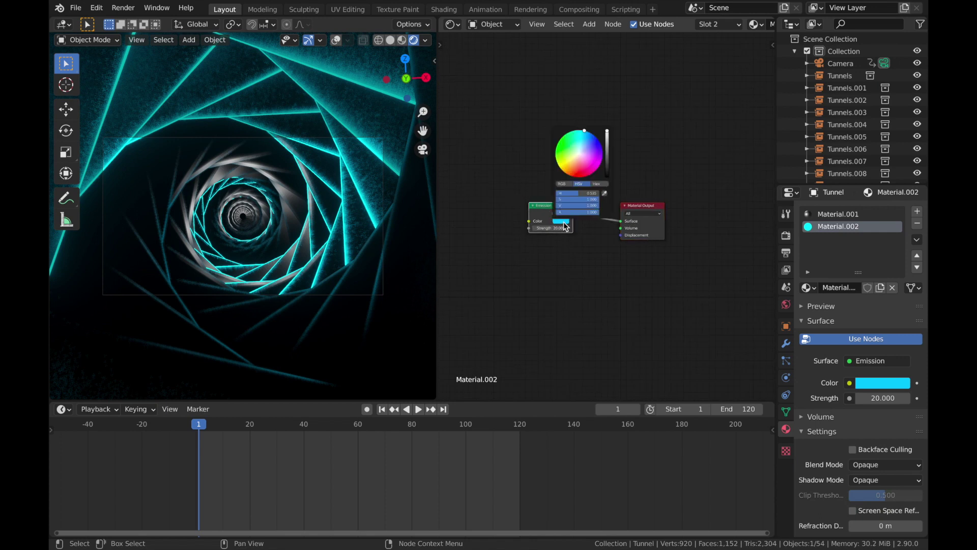
click(585, 162)
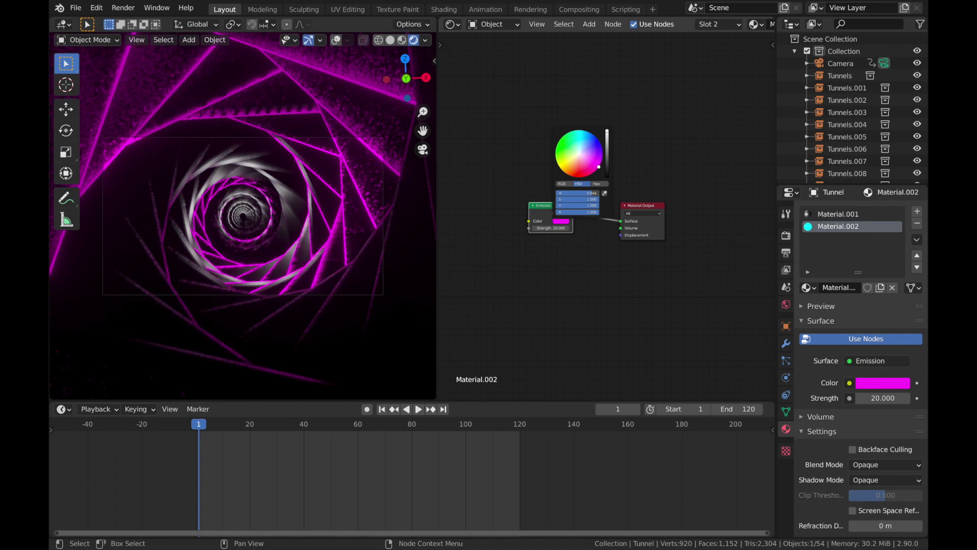
click(590, 132)
drag(590, 133, 587, 135)
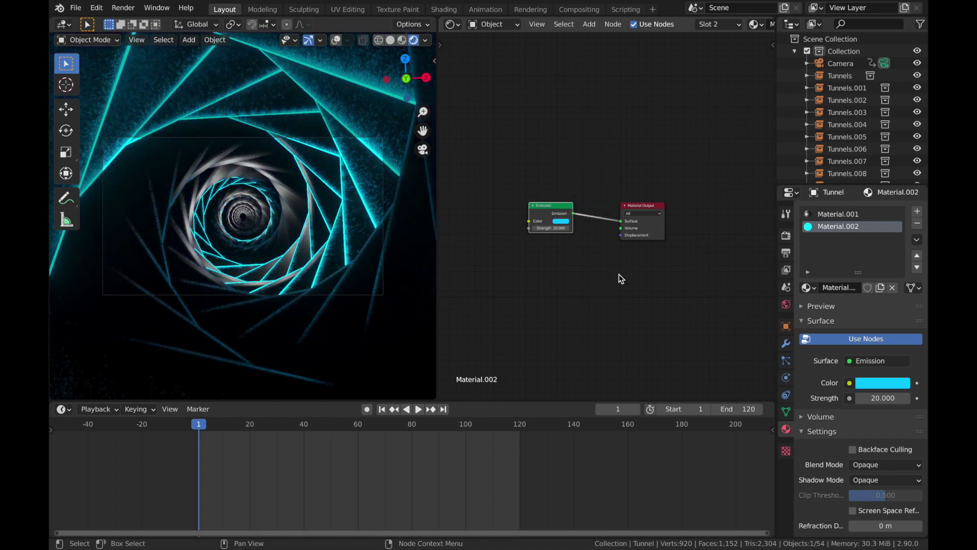
Add a Bump node to Material.001 and connect its Normal output to the Principled BSDF Normal.
click(832, 214)
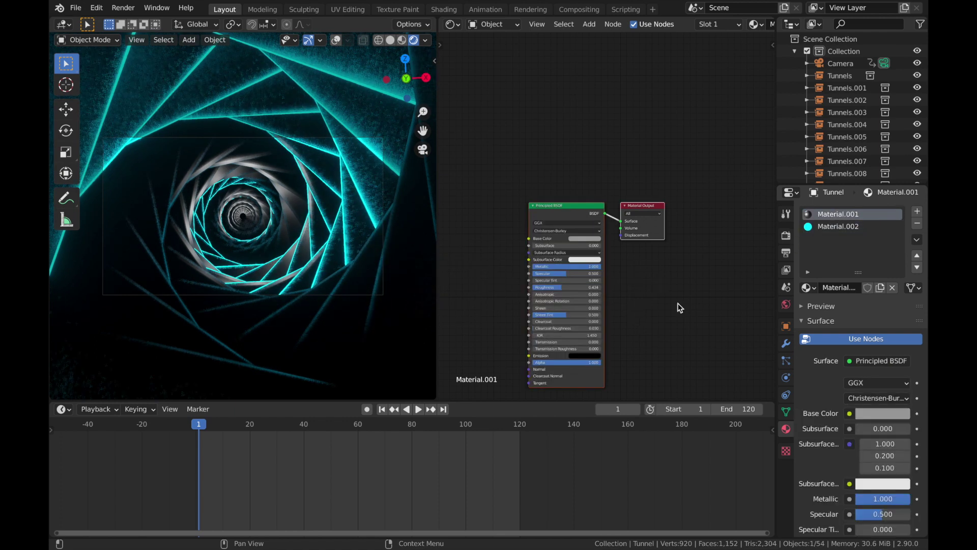
key(Home)
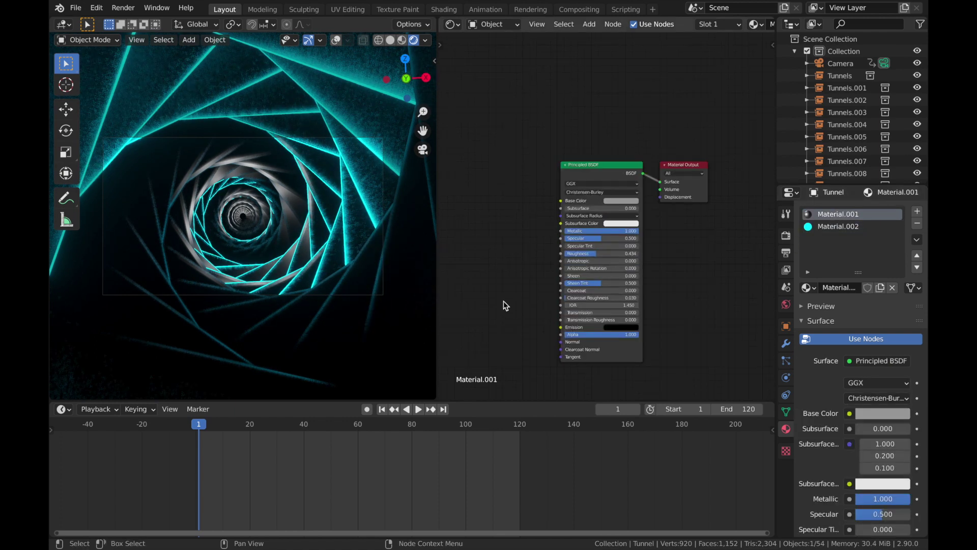
scroll(244, 213, up, 3)
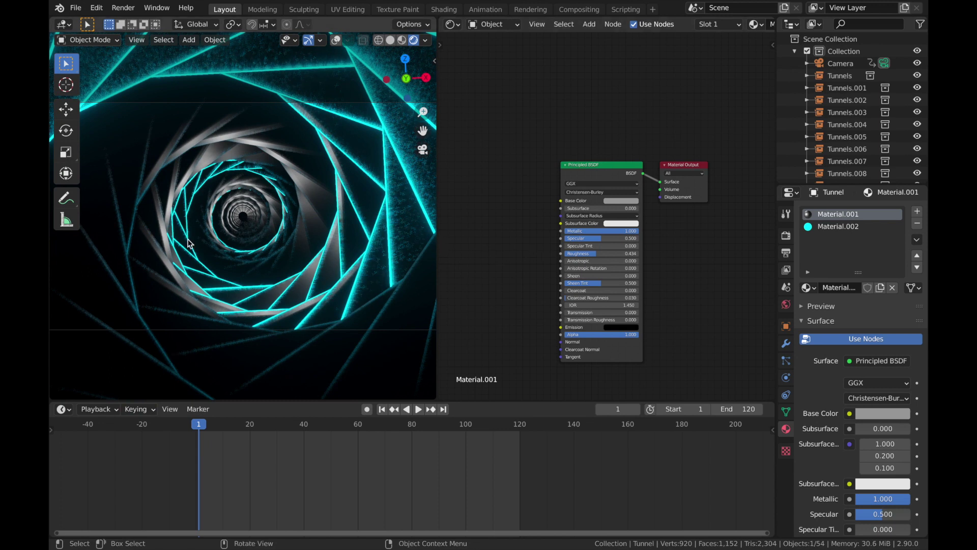
scroll(192, 245, down, 3)
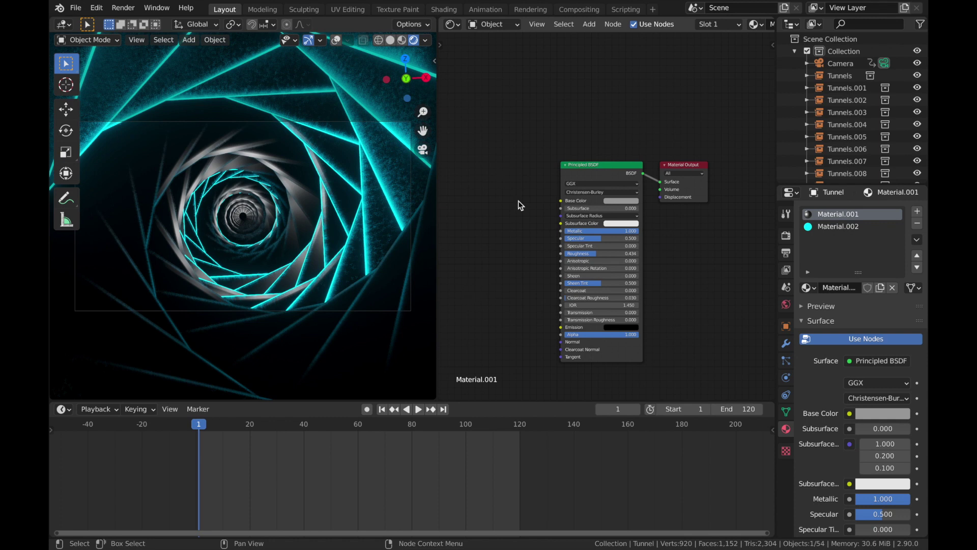
key(shift+a)
mouse_move(516, 374)
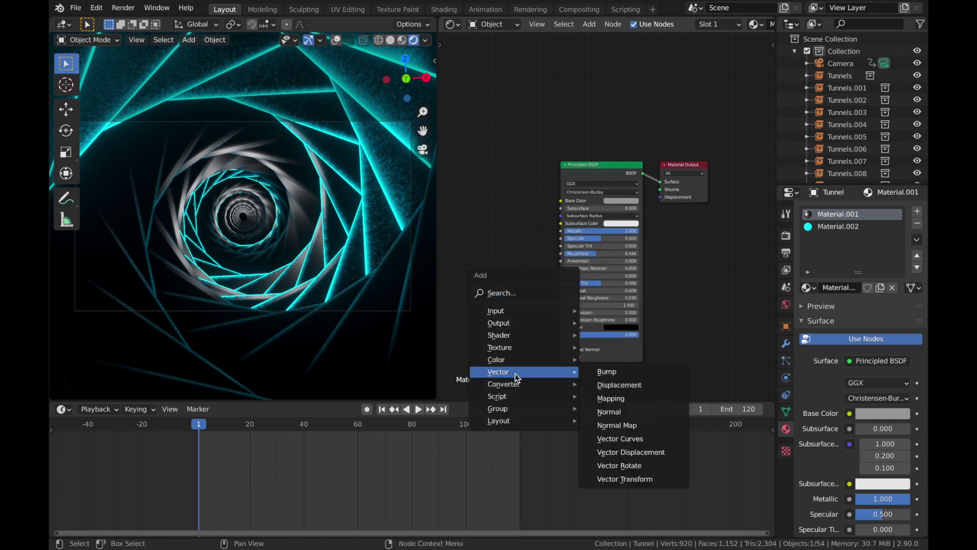
click(593, 378)
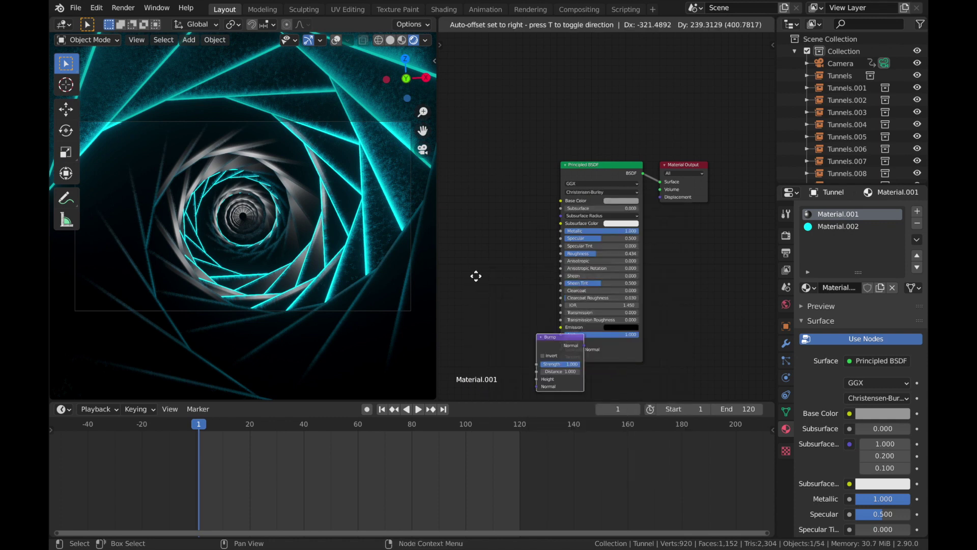
click(473, 316)
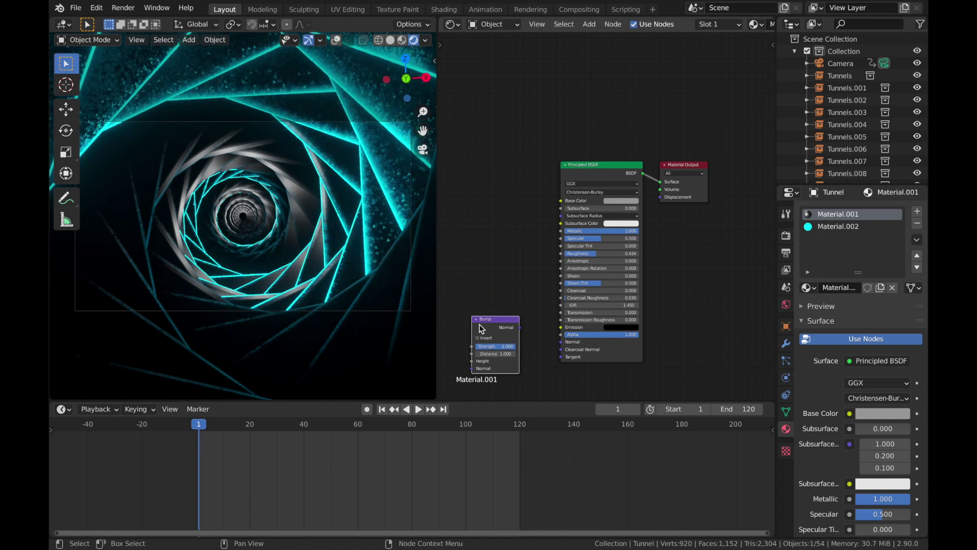
drag(519, 327, 562, 341)
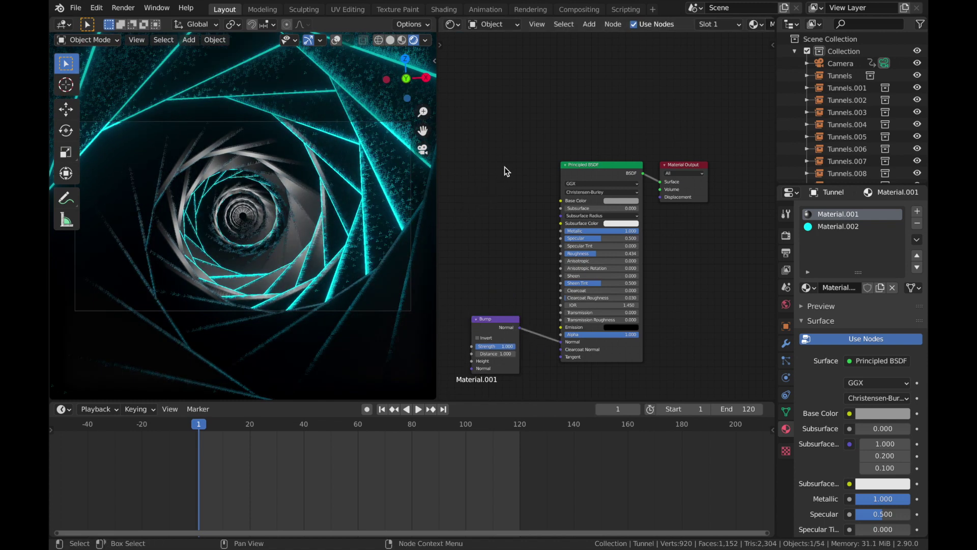
key(Home)
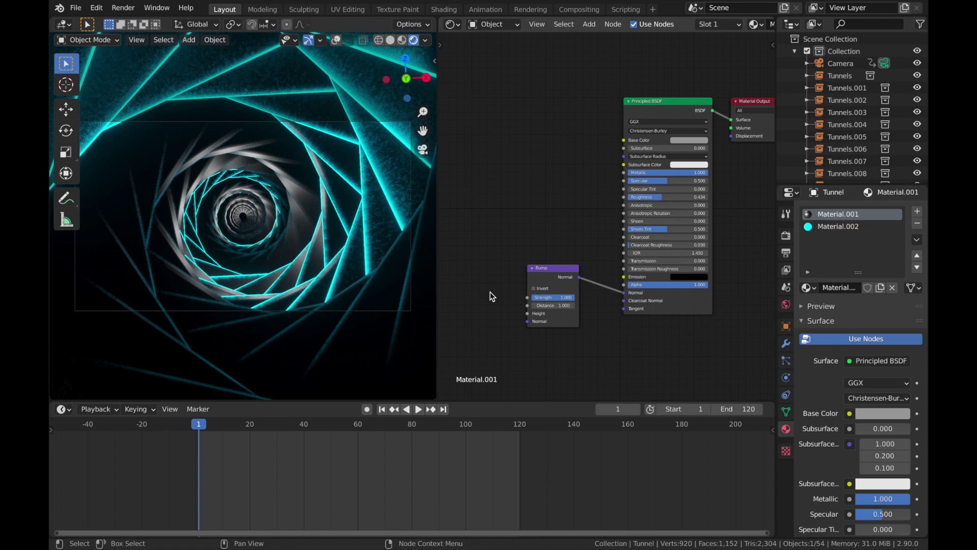
Add a Voronoi Texture feeding the Bump height and drag its Scale toward 15.
key(shift+a)
mouse_move(478, 266)
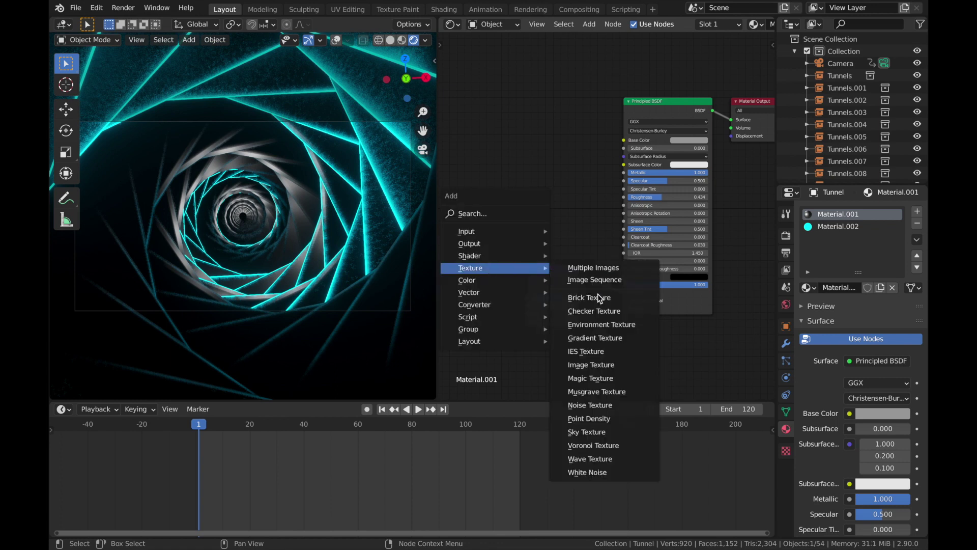
click(599, 450)
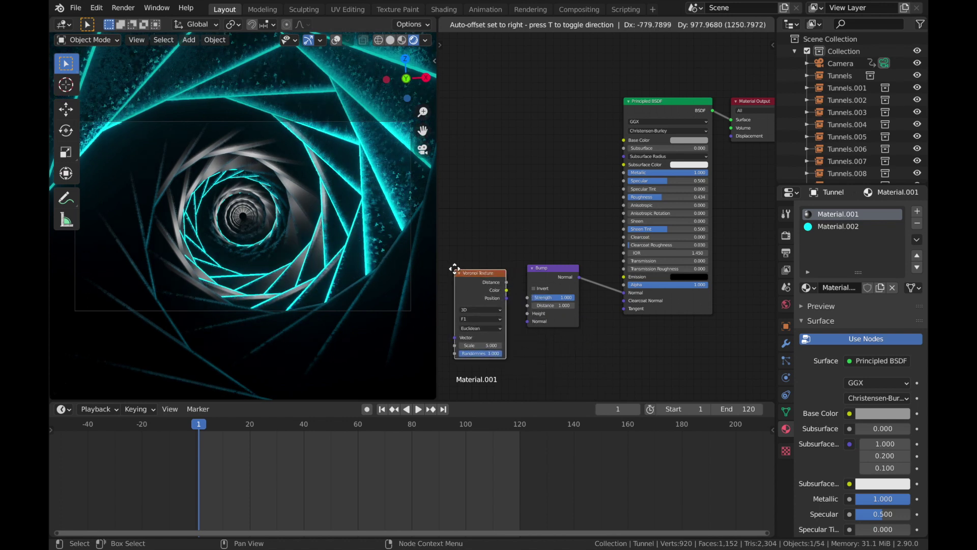
click(454, 269)
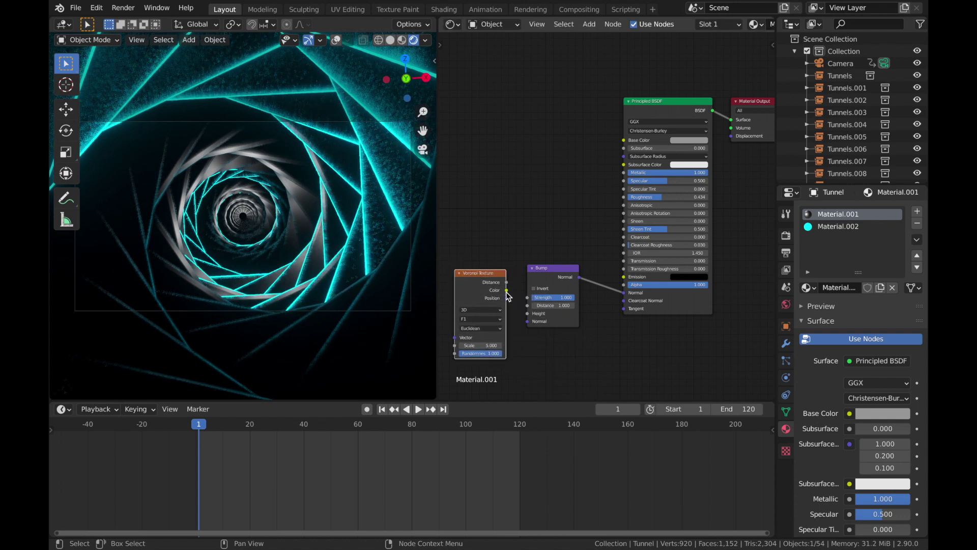
mouse_move(507, 291)
mouse_down()
mouse_move(530, 323)
mouse_move(528, 314)
mouse_up()
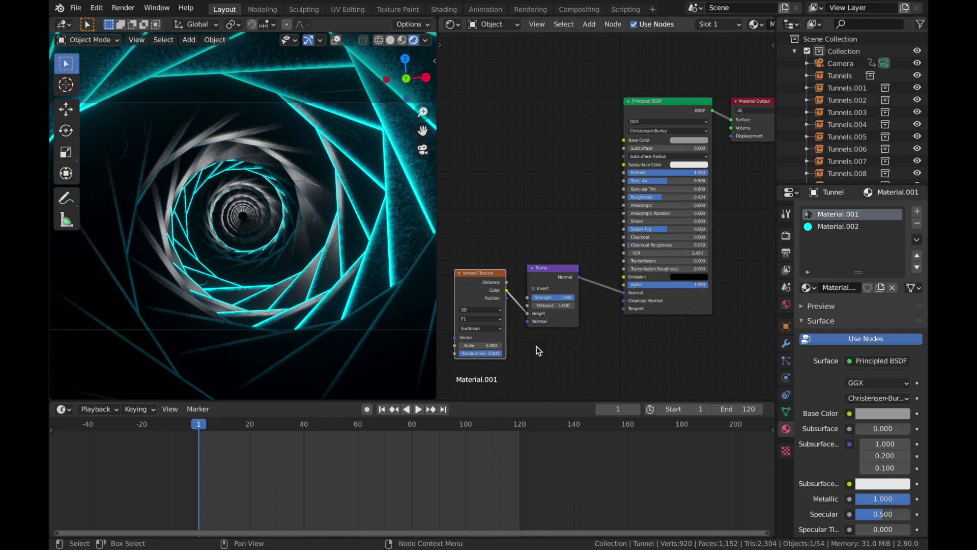
drag(478, 345, 664, 345)
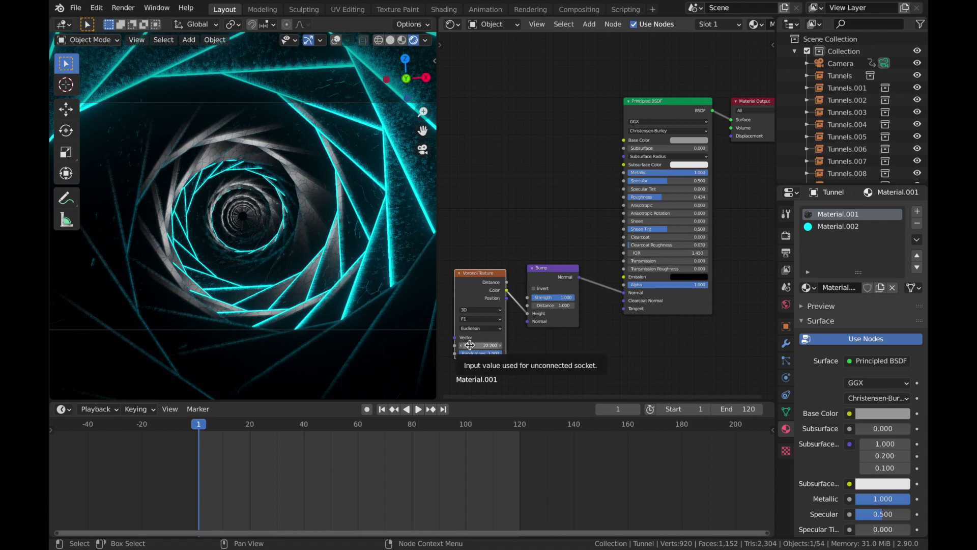
drag(481, 345, 335, 345)
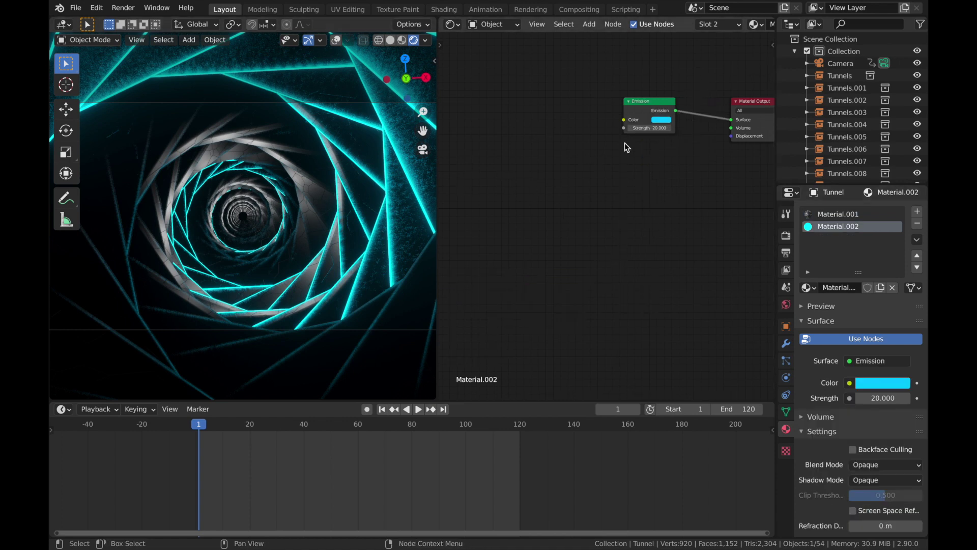
Set the Color Management Look to Medium High Contrast in Render Properties.
click(661, 120)
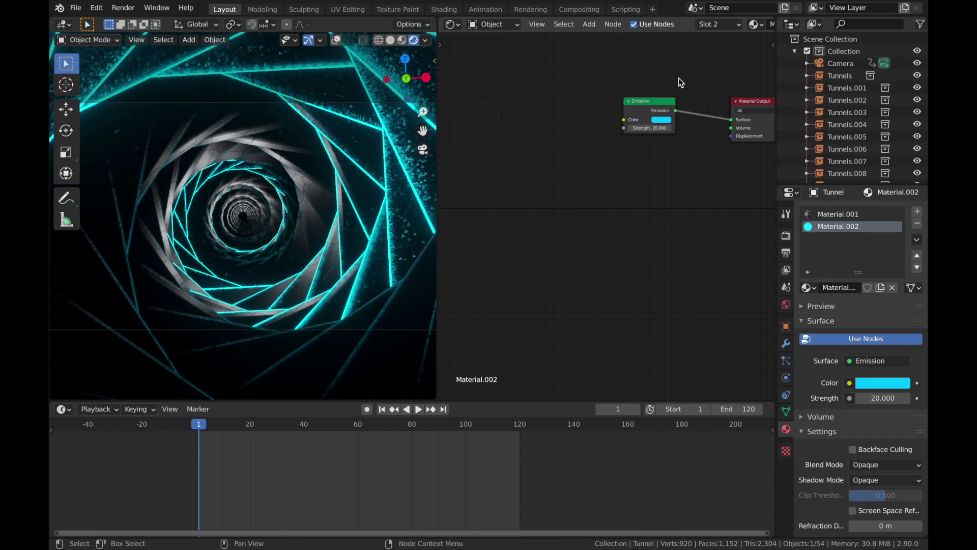
click(661, 121)
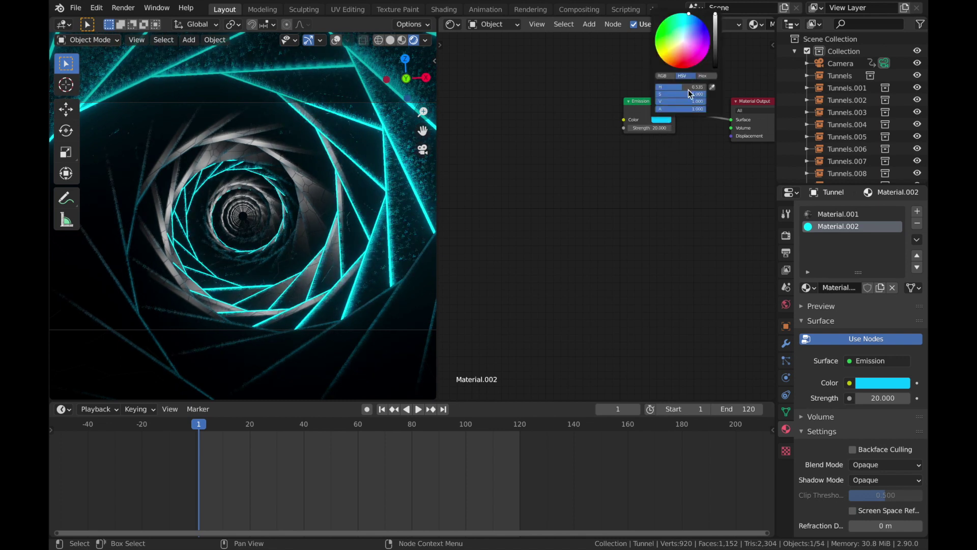
click(786, 235)
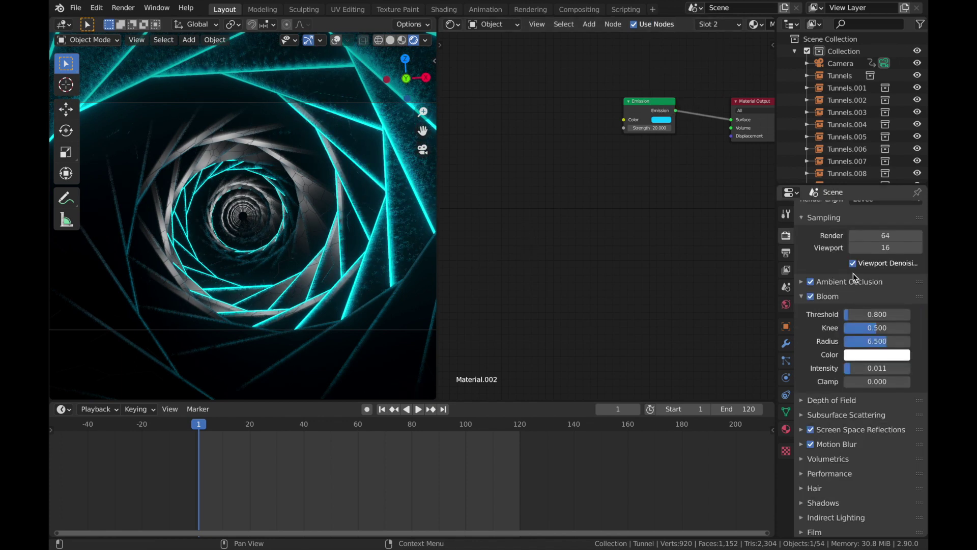
scroll(834, 529, down, 3)
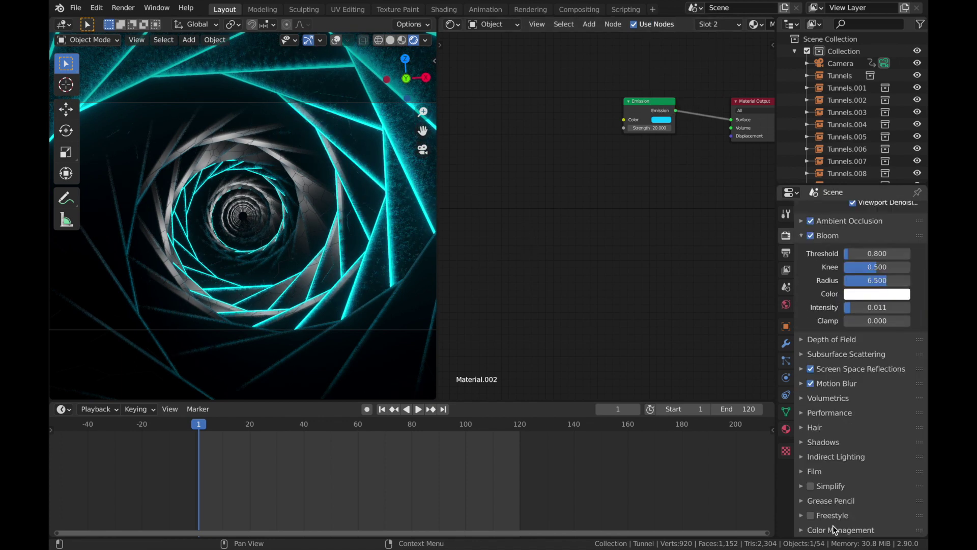
click(802, 531)
scroll(846, 452, down, 5)
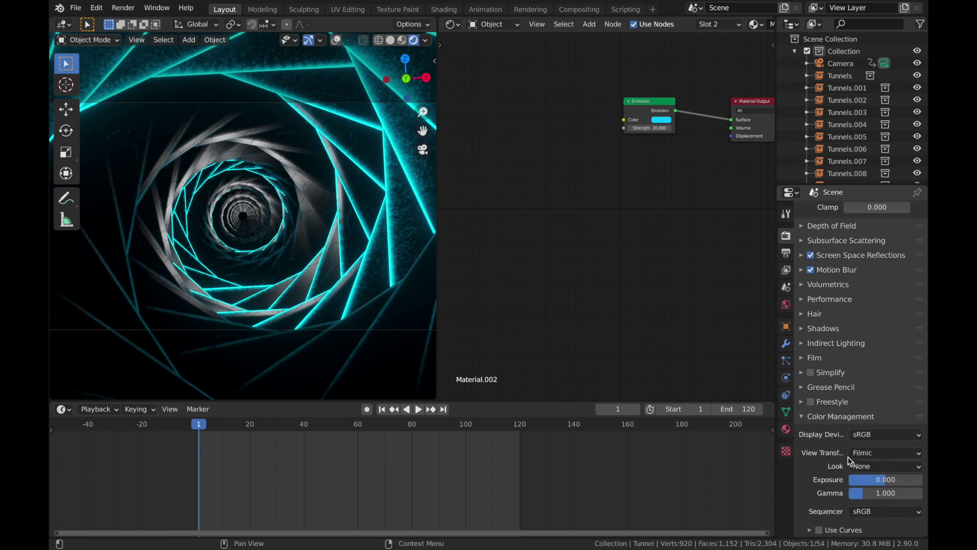
click(857, 466)
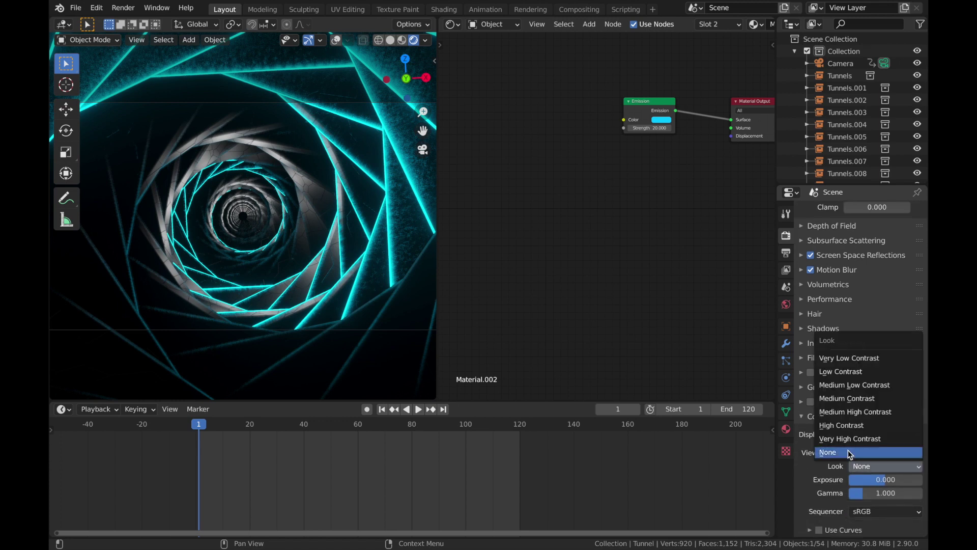
click(841, 416)
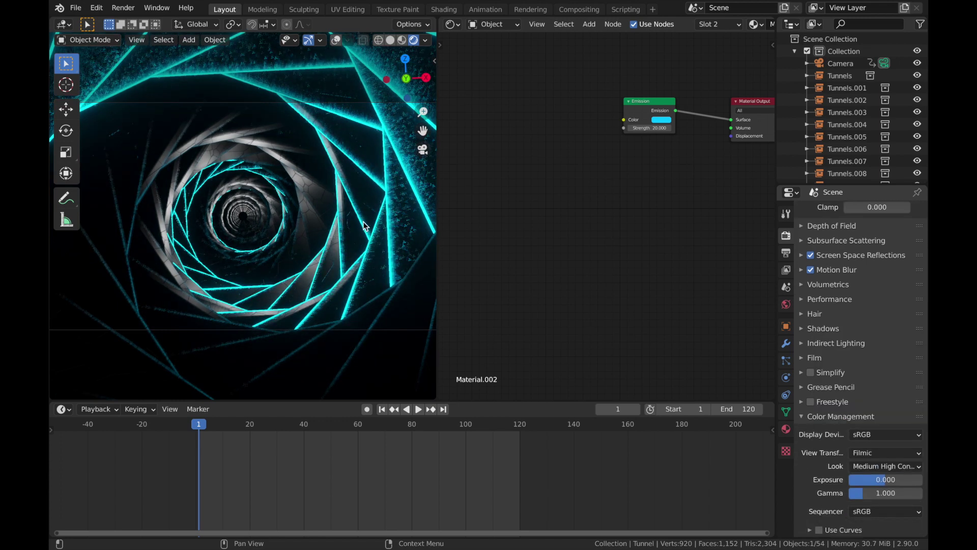
scroll(324, 210, up, 2)
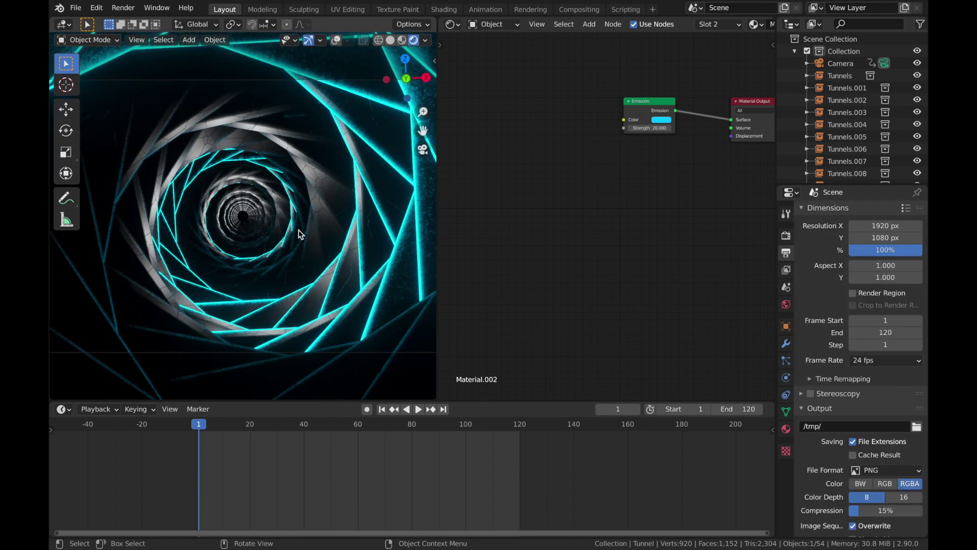
Switch the viewport to Solid shading and browse the output path to Tutorials/Blender/Sci-Fi Corkscrew Tunnel.
key(z)
key(6)
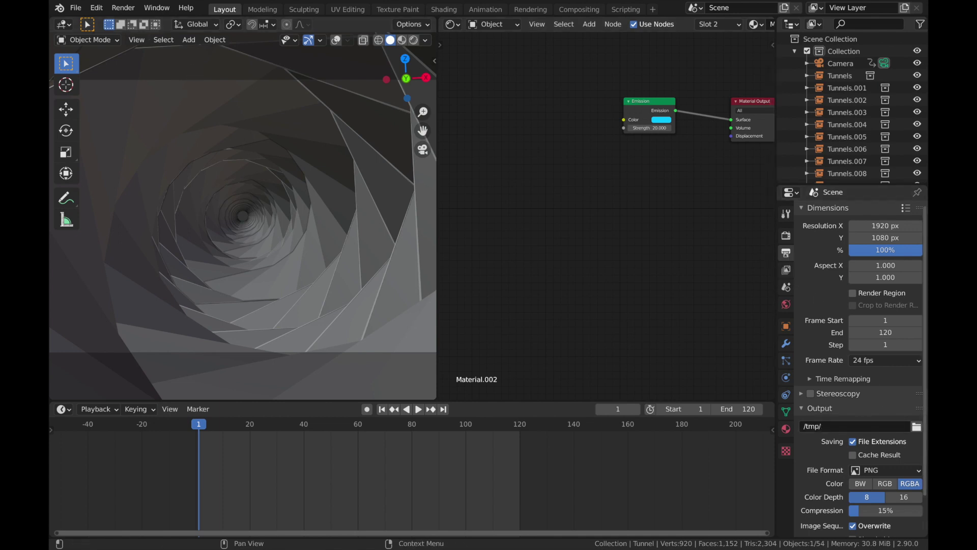
click(916, 426)
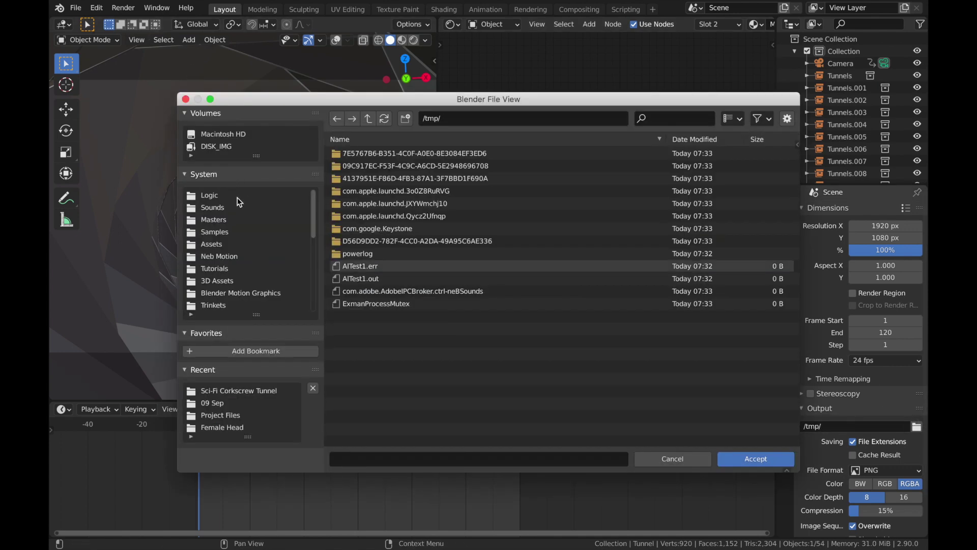
click(214, 268)
double_click(362, 154)
double_click(366, 165)
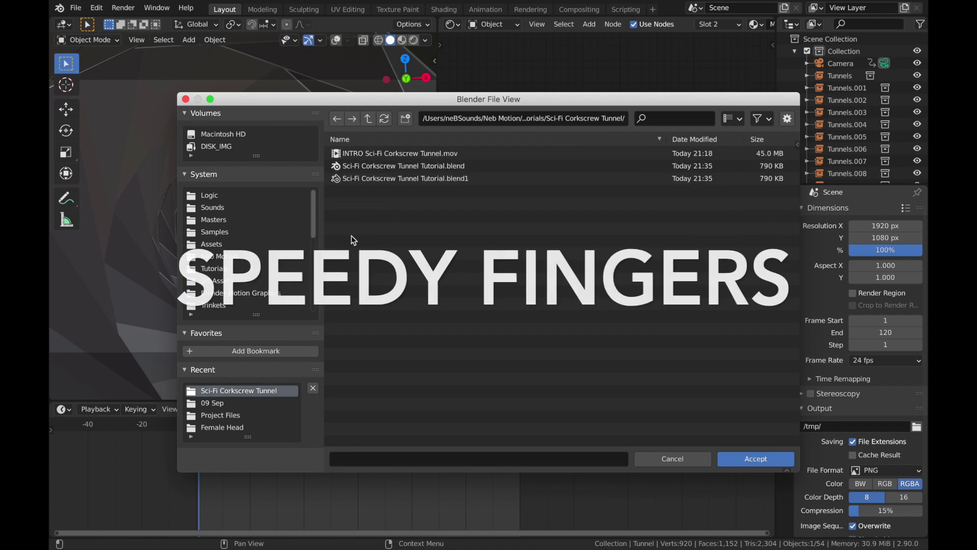
Name the render output 'Sci-Fi Corkscrew Tunnel Tutorial' and accept the path.
click(375, 456)
click(403, 166)
click(467, 456)
key(BackSpace)
key(BackSpace)
key(BackSpace)
key(BackSpace)
key(BackSpace)
key(BackSpace)
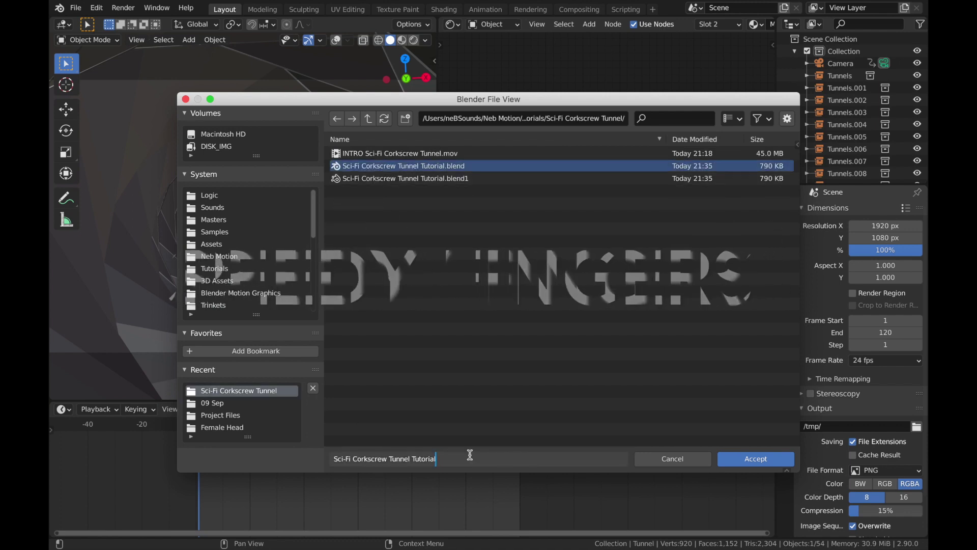
click(756, 458)
click(851, 467)
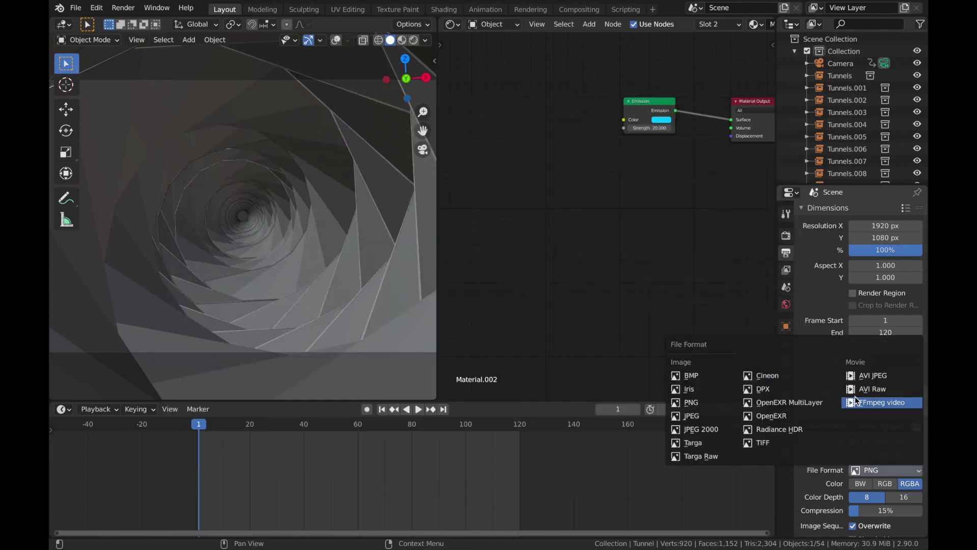
Set the output File Format to FFmpeg video with an MPEG-4 container.
click(877, 402)
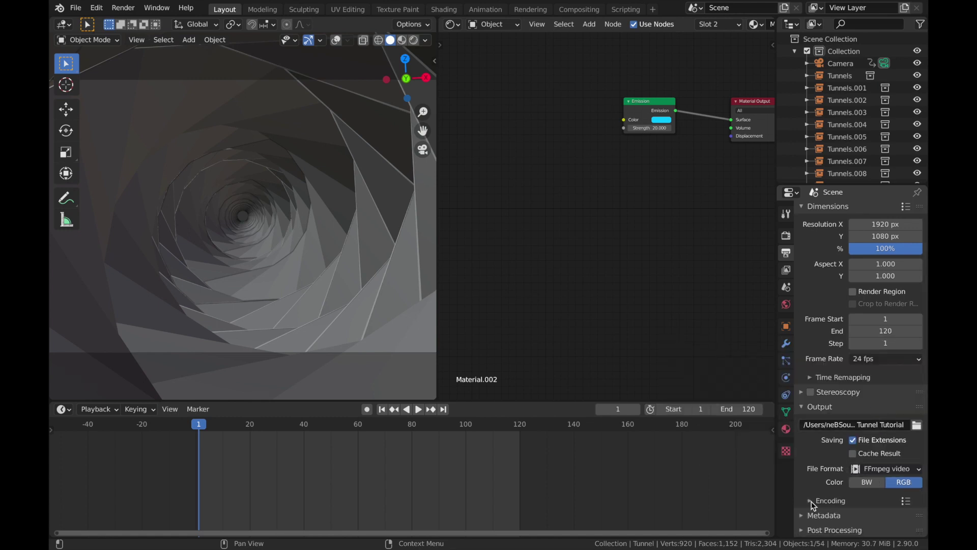
scroll(831, 490, down, 2)
click(849, 468)
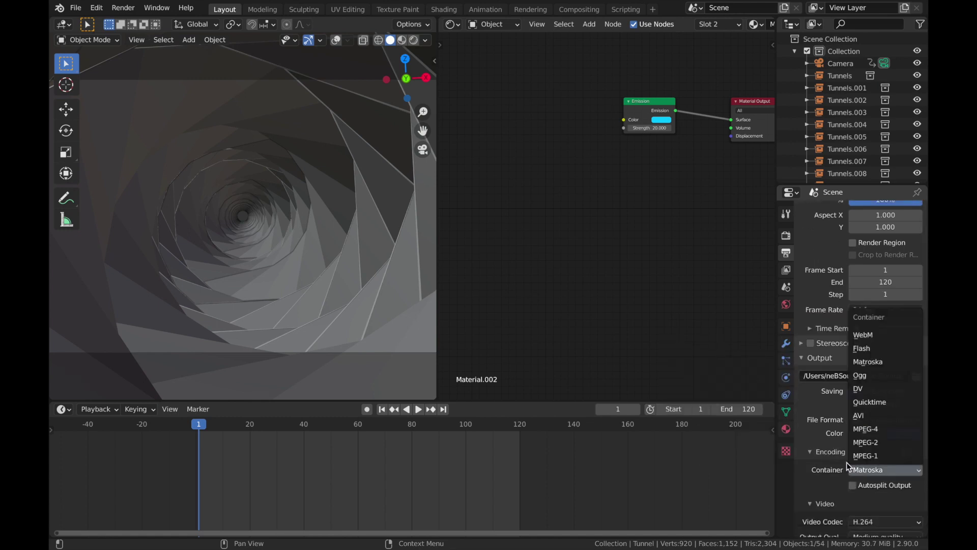
click(860, 429)
Set Output Quality to Perceptually lossless and start rendering the animation.
scroll(865, 453, down, 3)
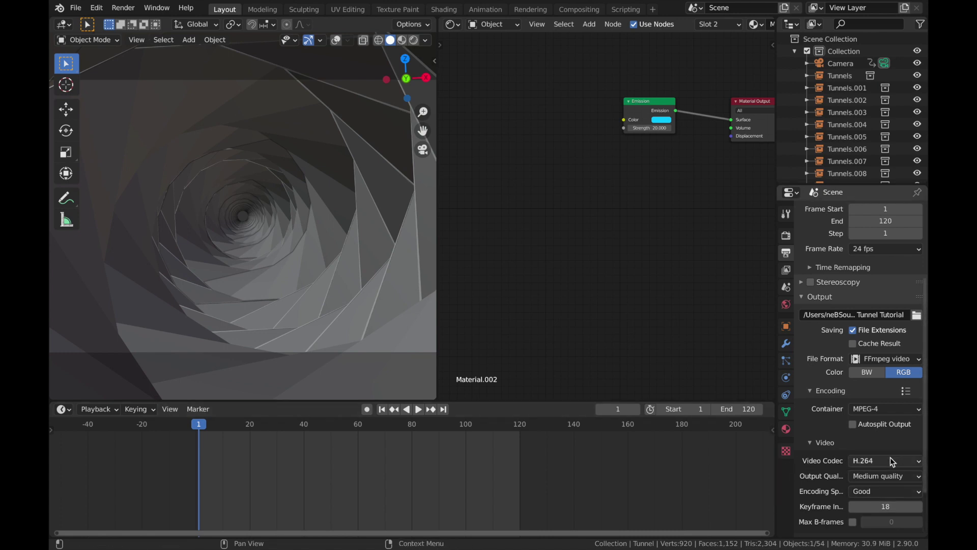
click(870, 484)
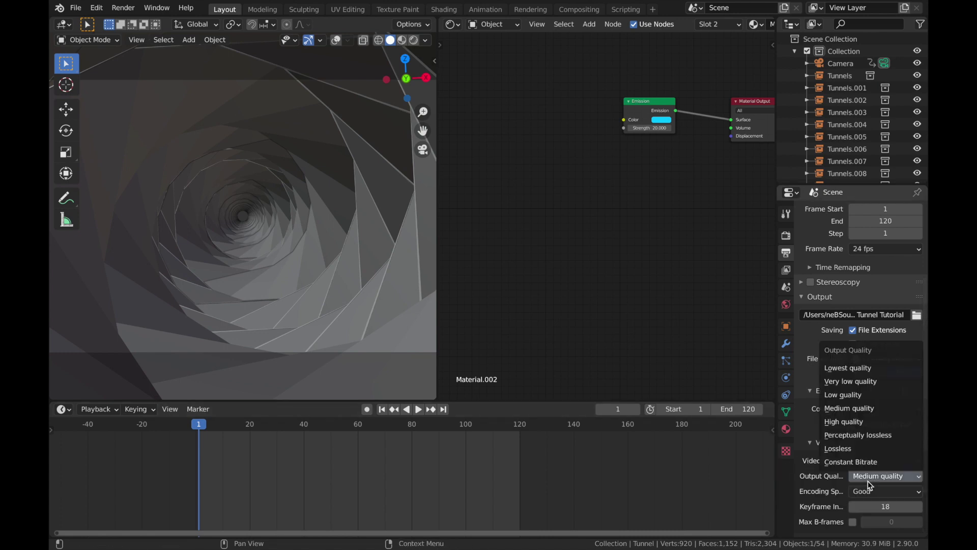
click(876, 433)
click(884, 478)
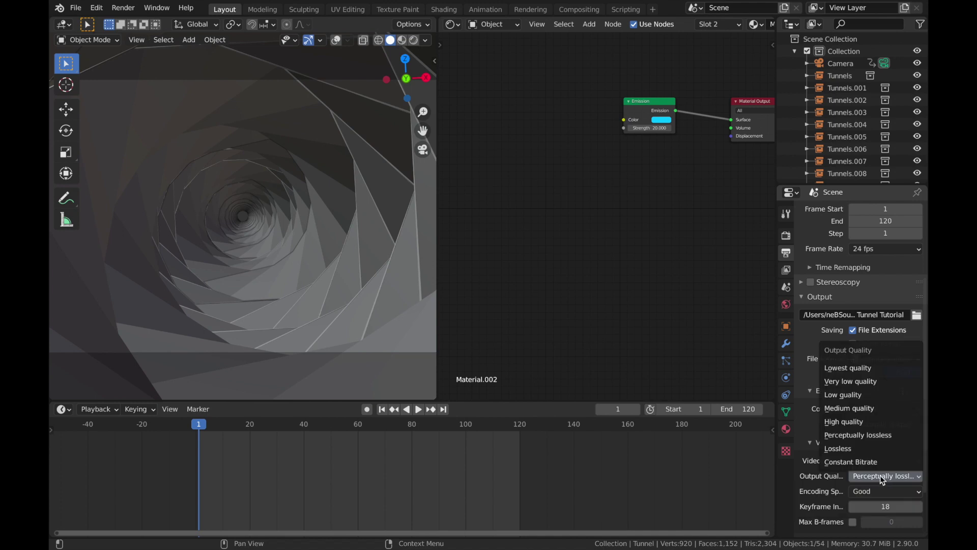
click(866, 437)
scroll(844, 471, down, 3)
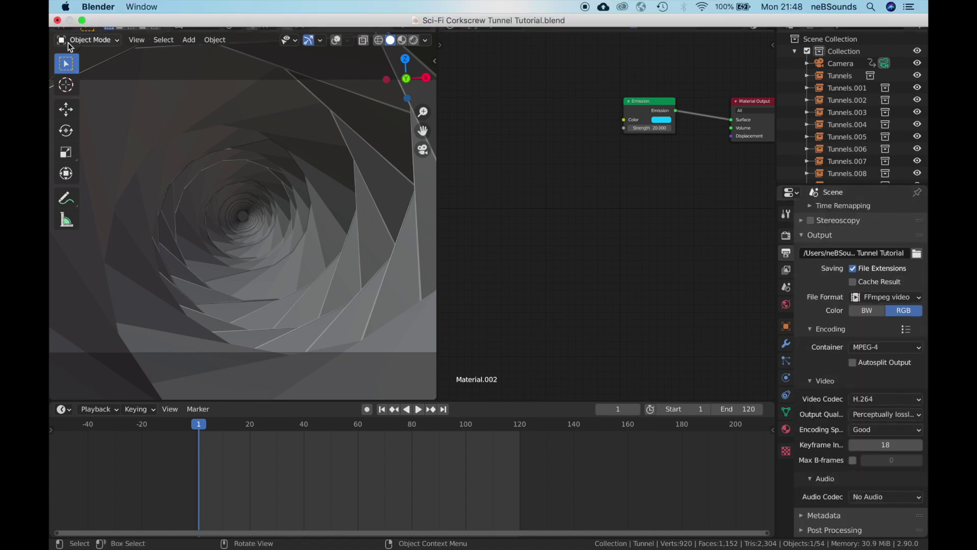
click(121, 9)
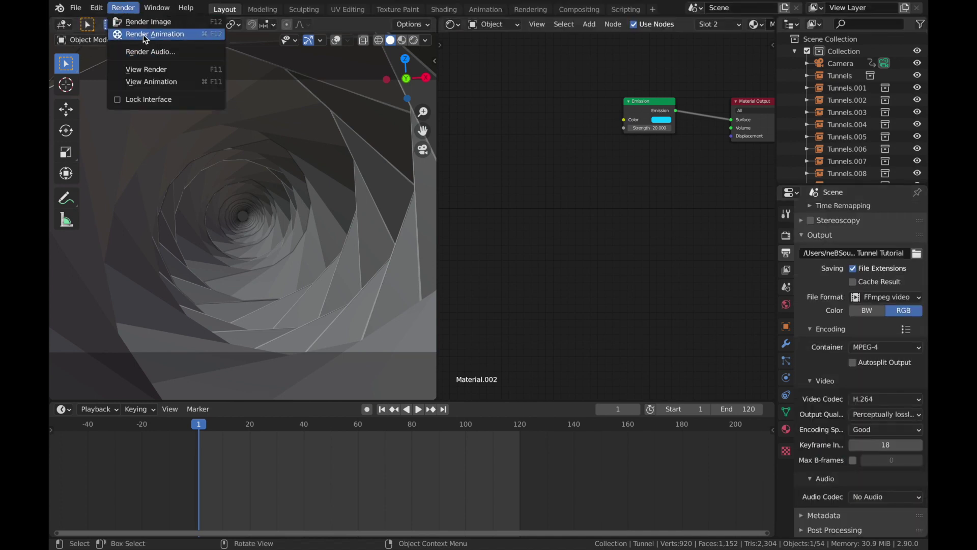